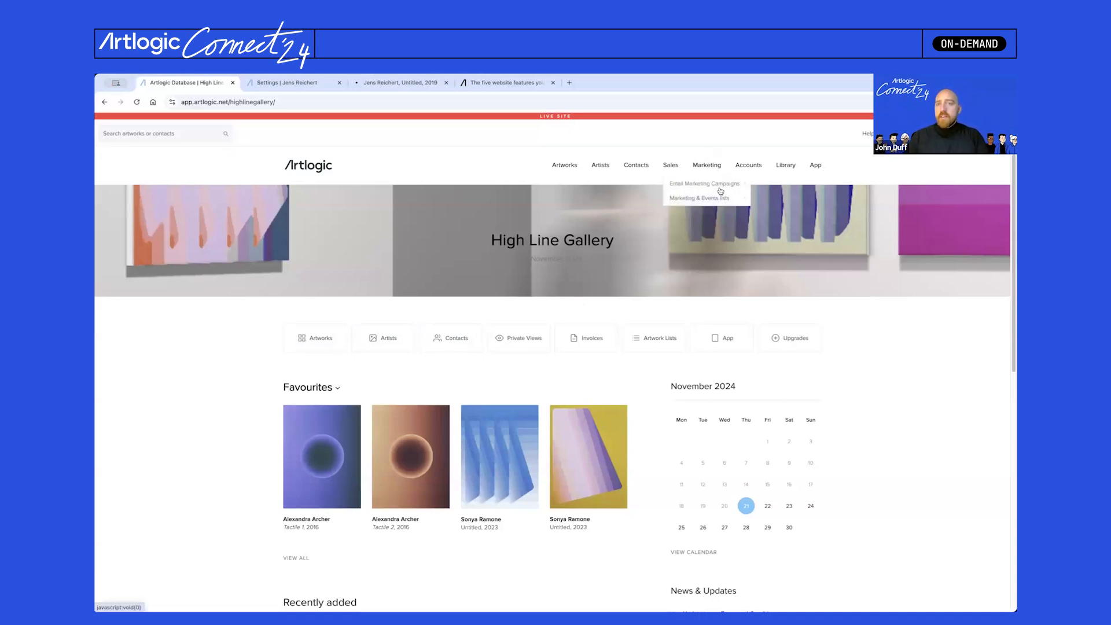
- Create a new email campaign record starting from a blank template
mouse_move(716, 165)
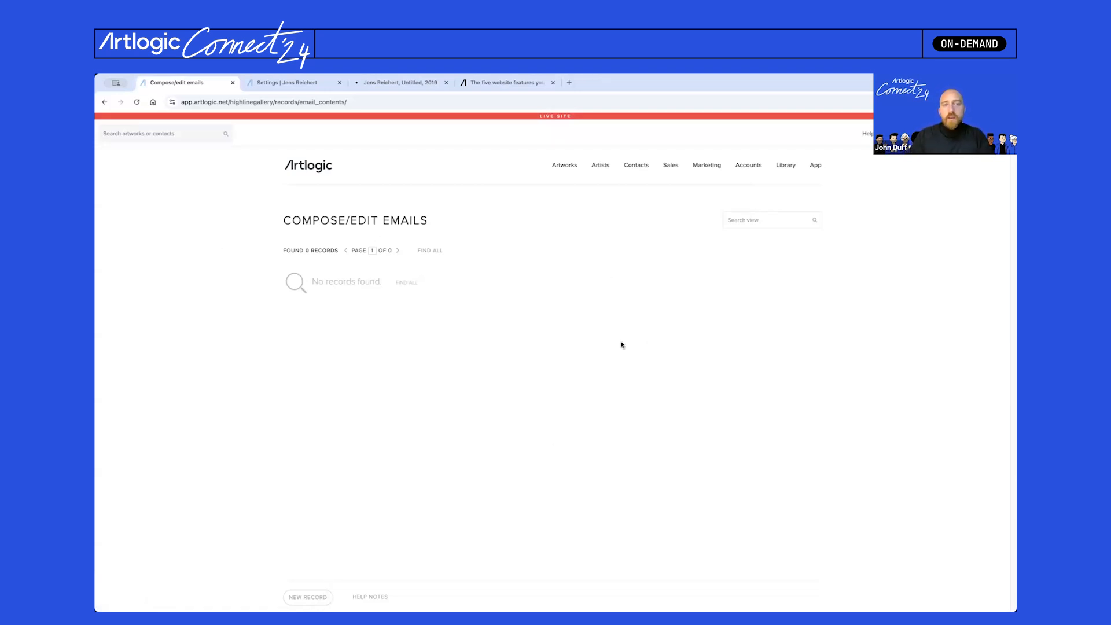
click(307, 597)
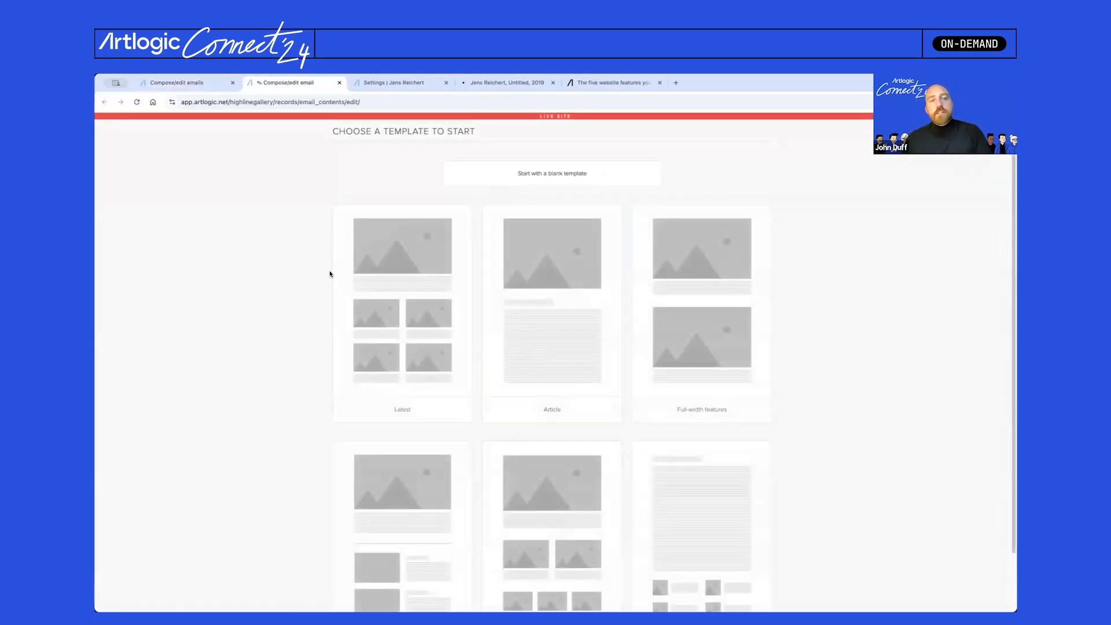
scroll(334, 282, down, 2)
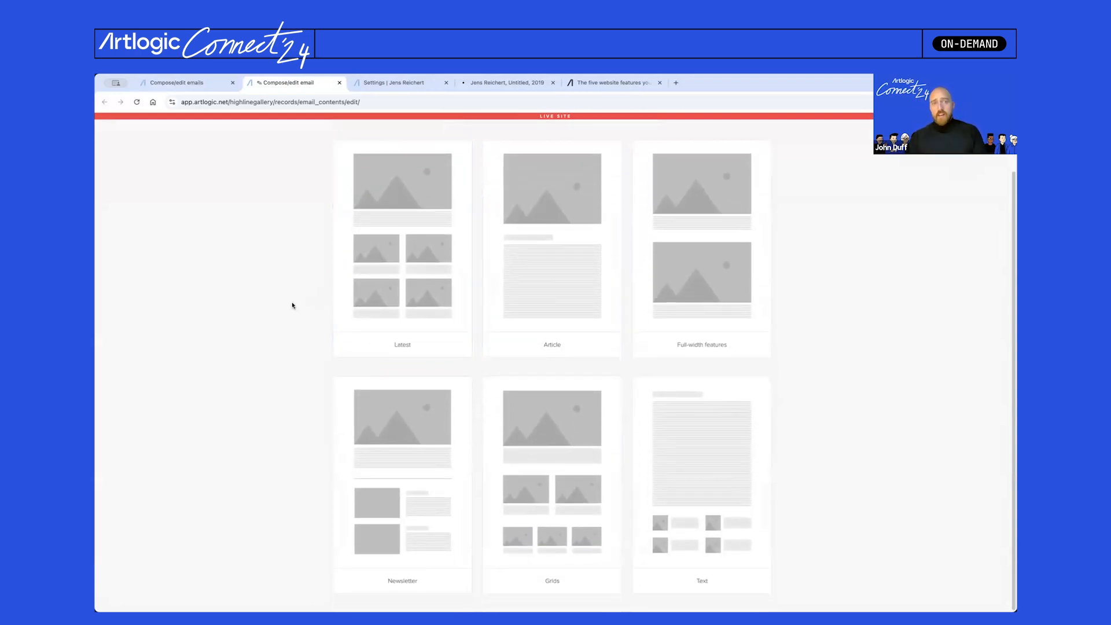
scroll(294, 306, up, 2)
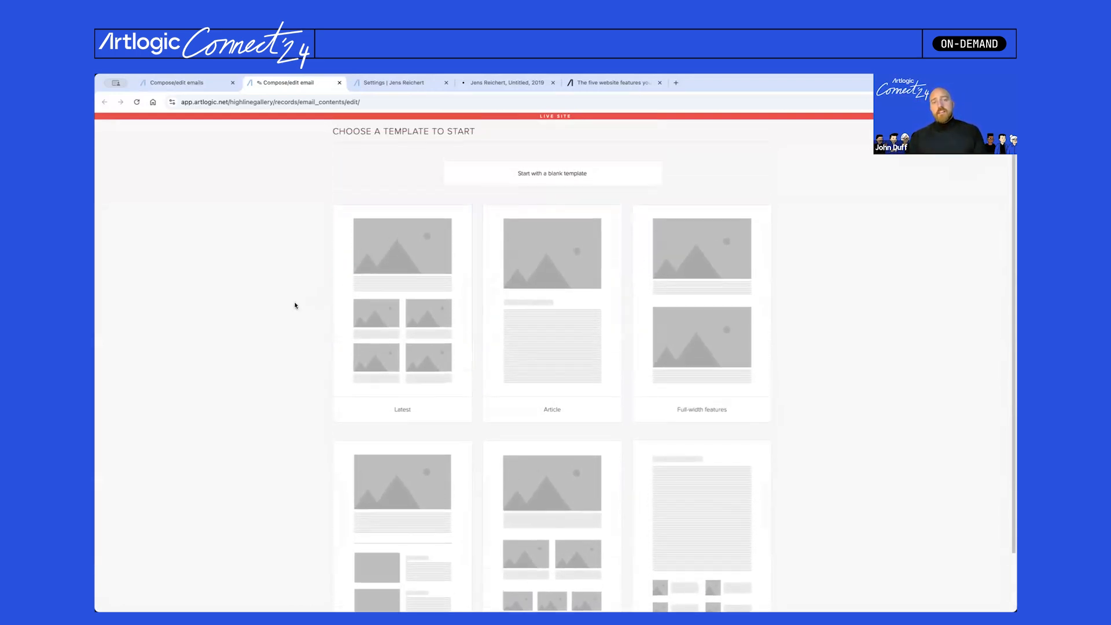
click(587, 174)
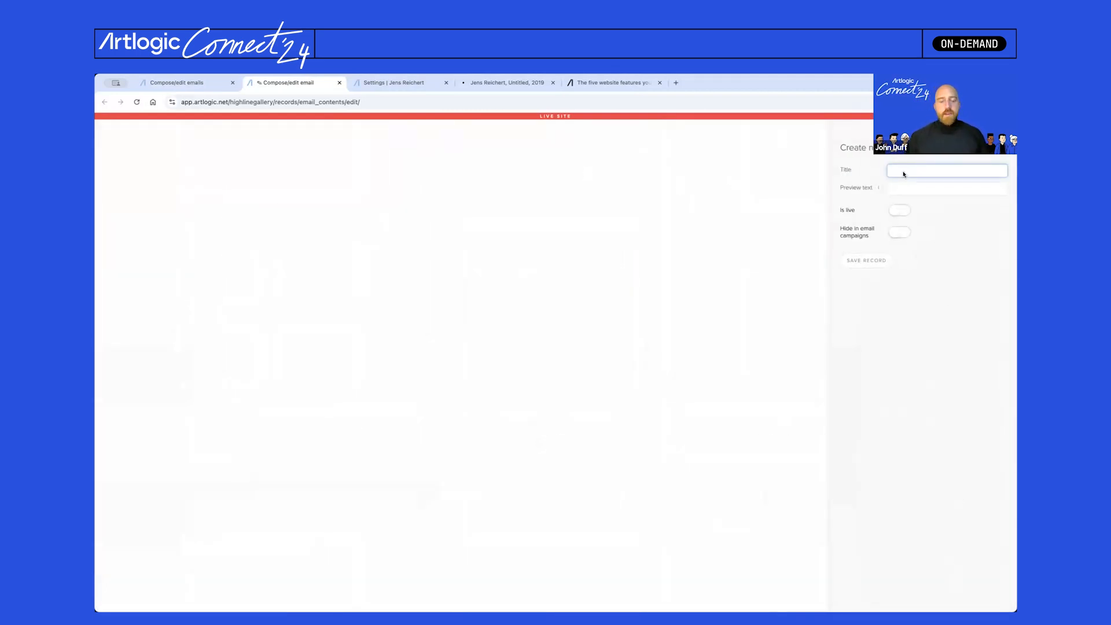
- Title the email 'Pacific Coast Art Fair 2024', add the announcement preview text, set it live and save
text(Pacific Coast Art Fair 2024)
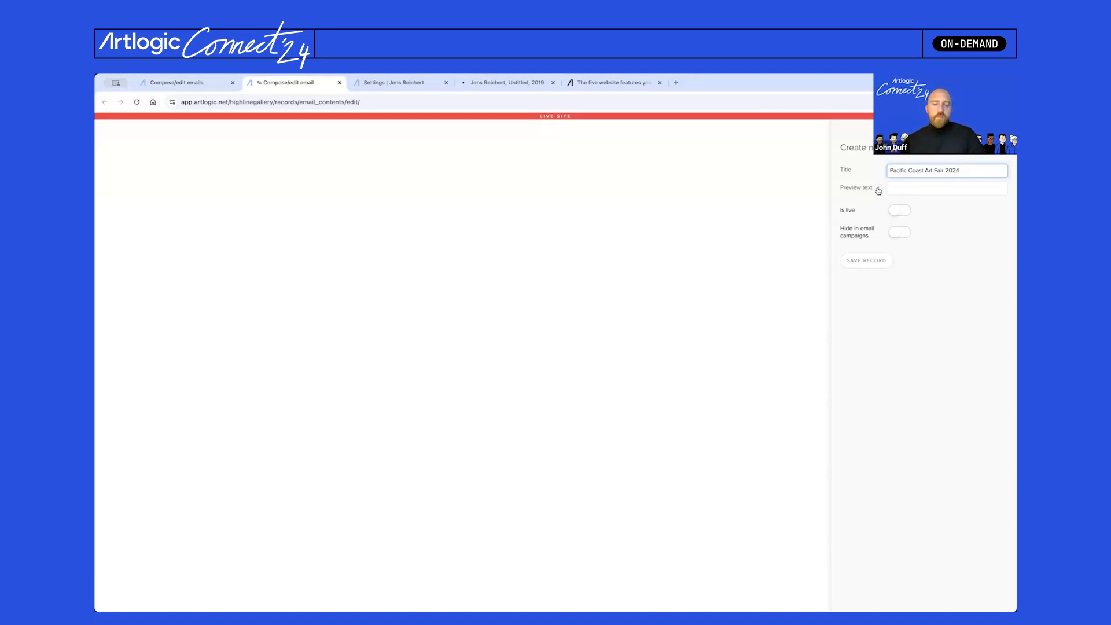
click(648, 605)
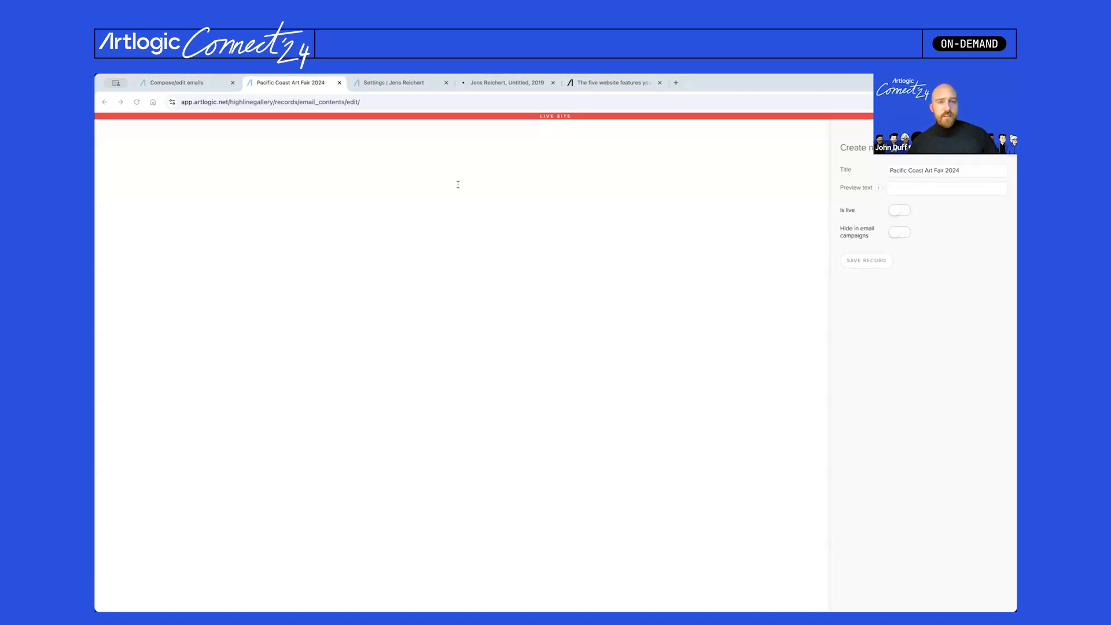
click(905, 190)
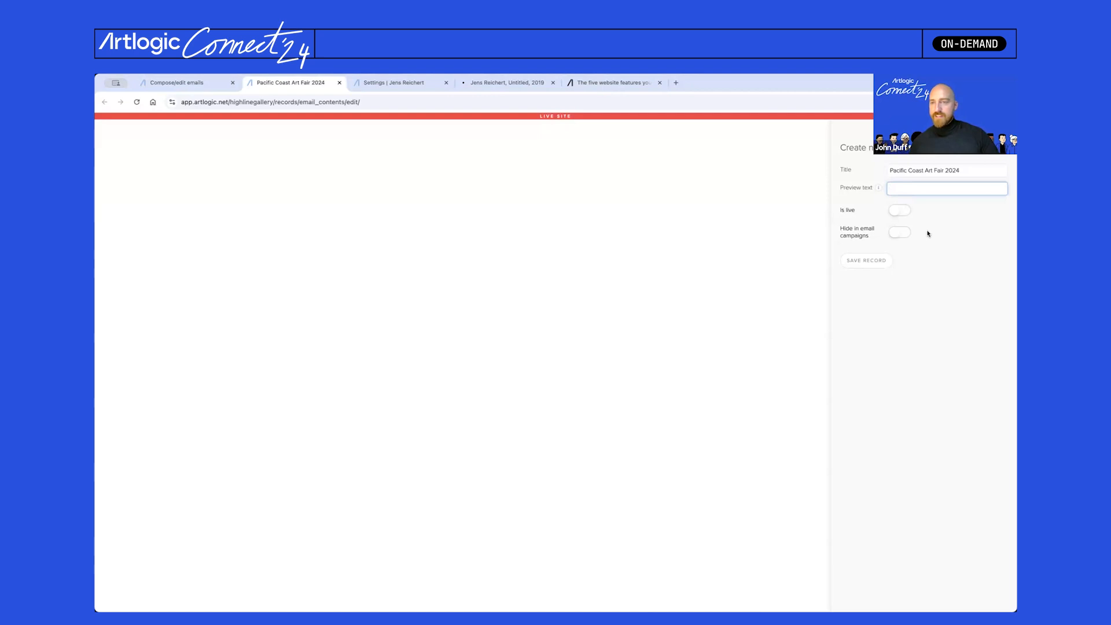
key(ctrl+v)
mouse_move(928, 187)
mouse_down()
mouse_move(881, 197)
mouse_move(920, 189)
mouse_up()
click(899, 194)
click(939, 189)
click(900, 212)
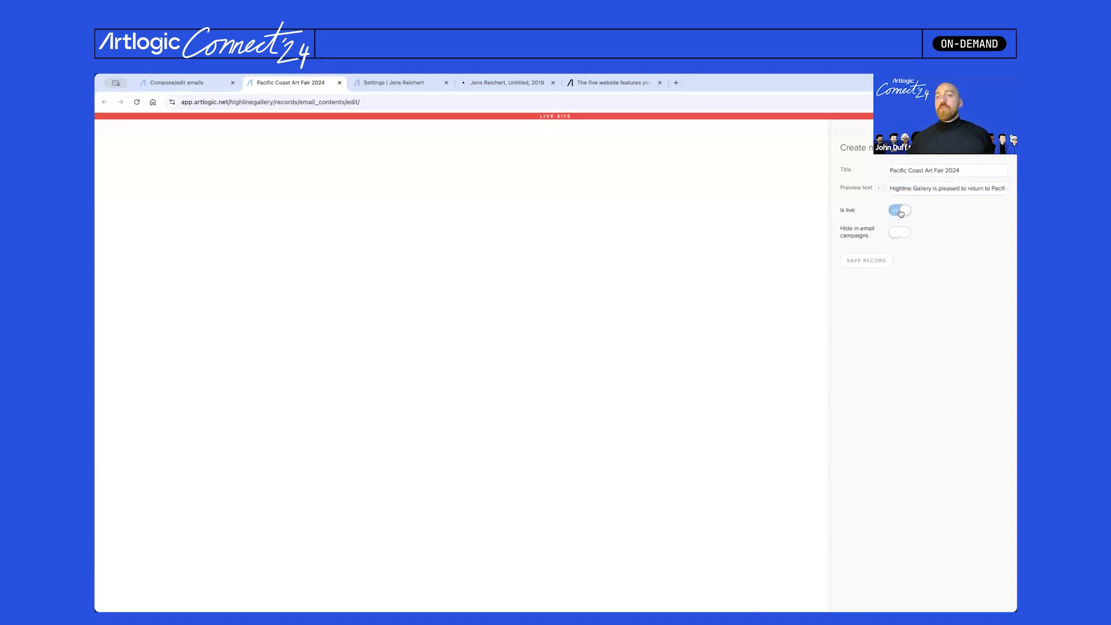
click(876, 263)
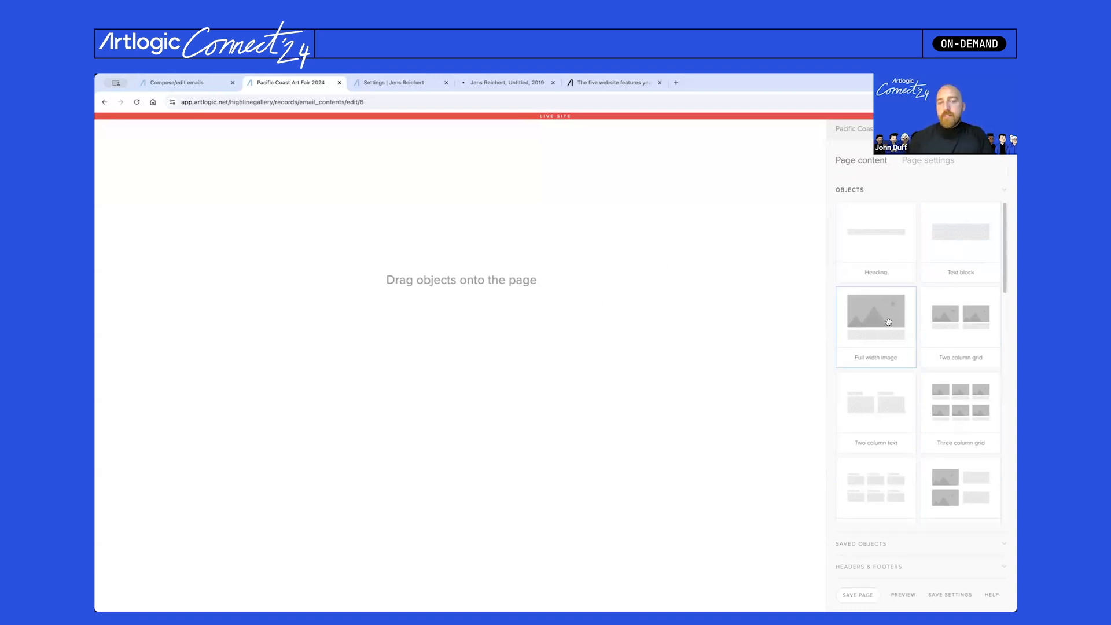
- Add a full-width logo image at the top with more space above and less side padding
drag(884, 315, 586, 252)
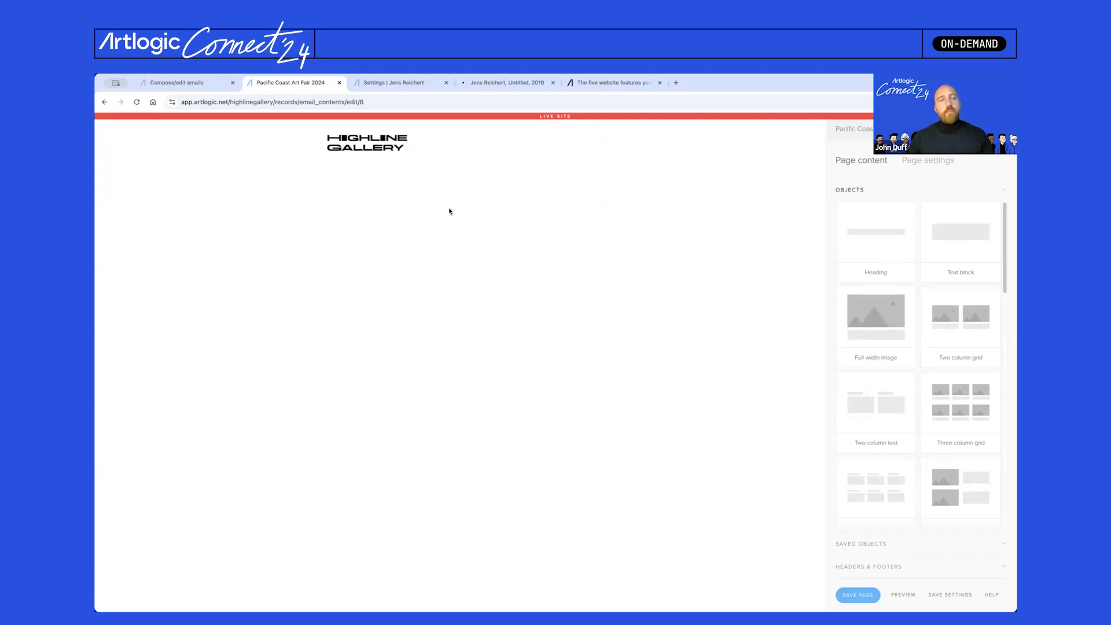
click(348, 149)
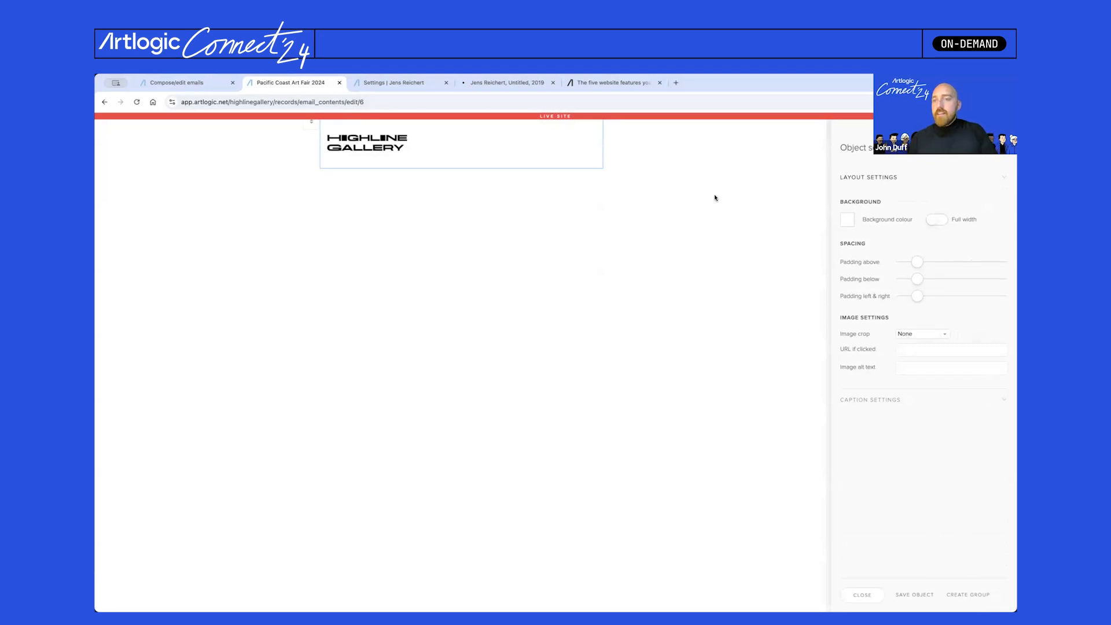
drag(918, 265, 982, 264)
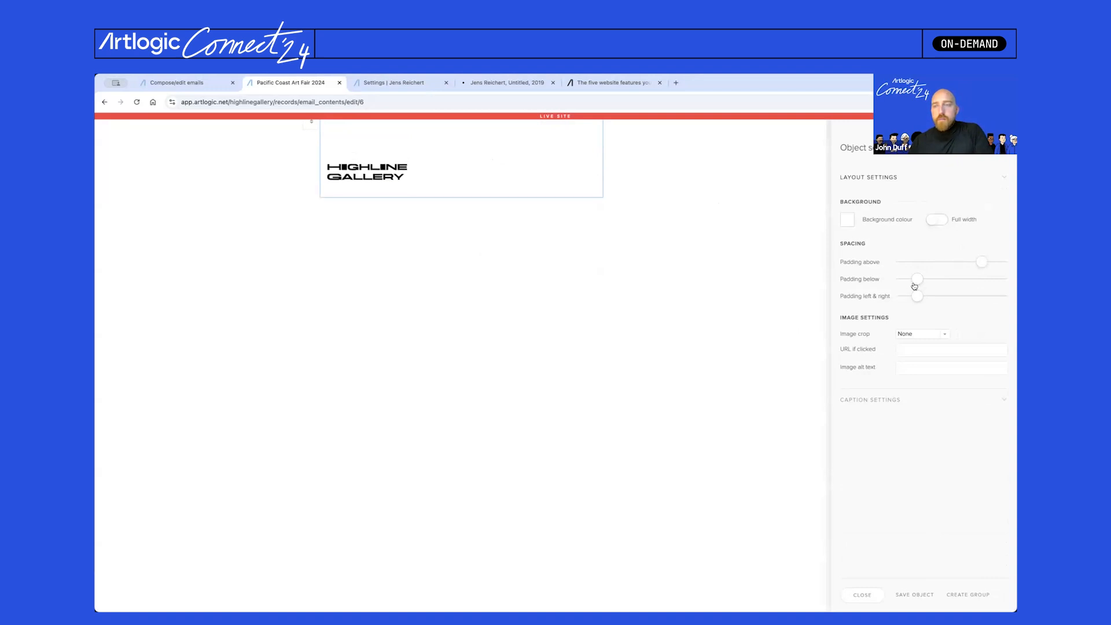
mouse_move(918, 299)
mouse_down()
mouse_move(903, 299)
mouse_move(914, 299)
mouse_up()
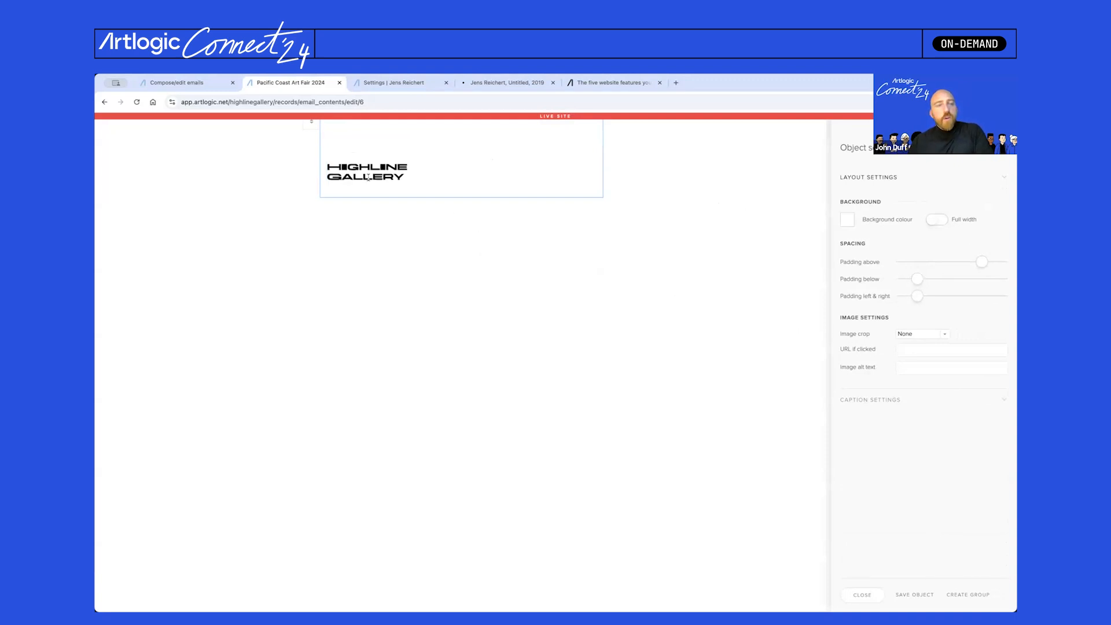
- Leave the logo uncropped and link it to highline.com
click(940, 336)
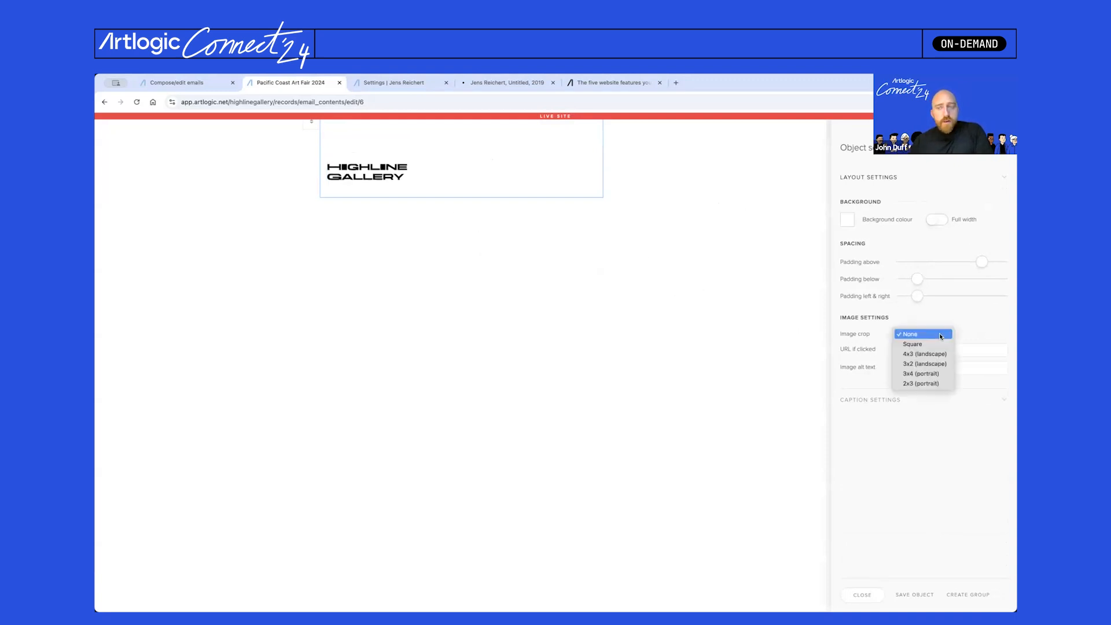
click(940, 344)
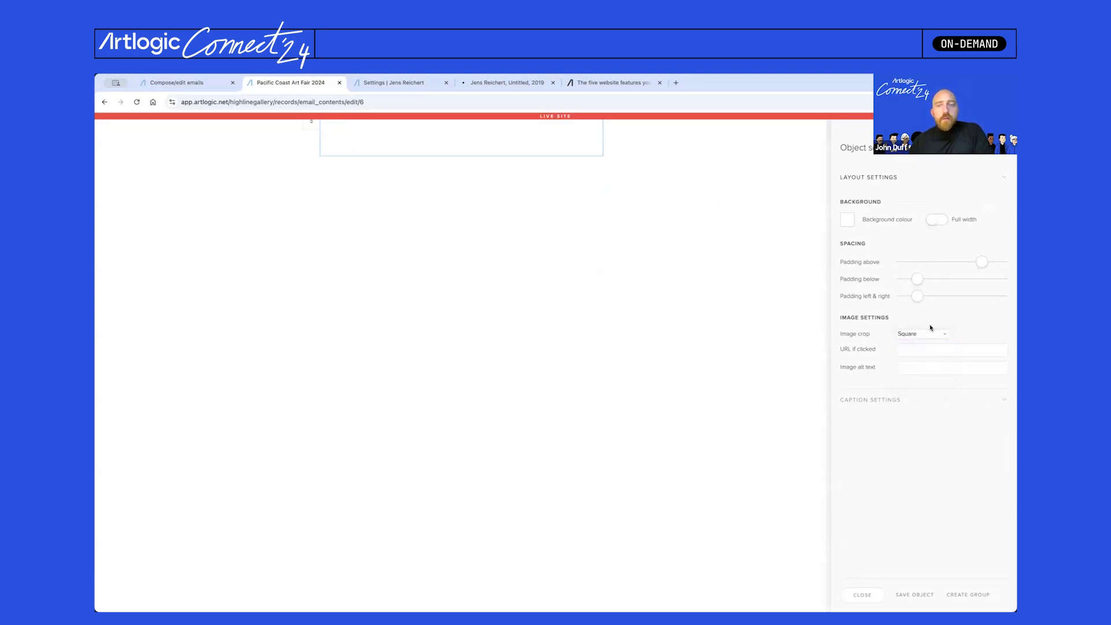
click(928, 334)
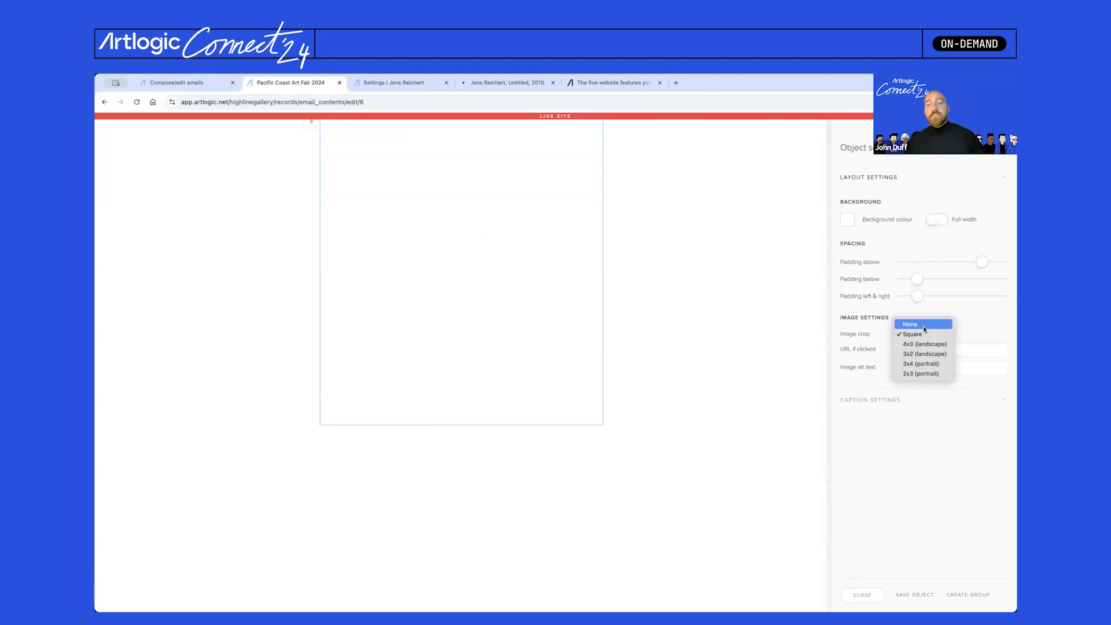
click(925, 326)
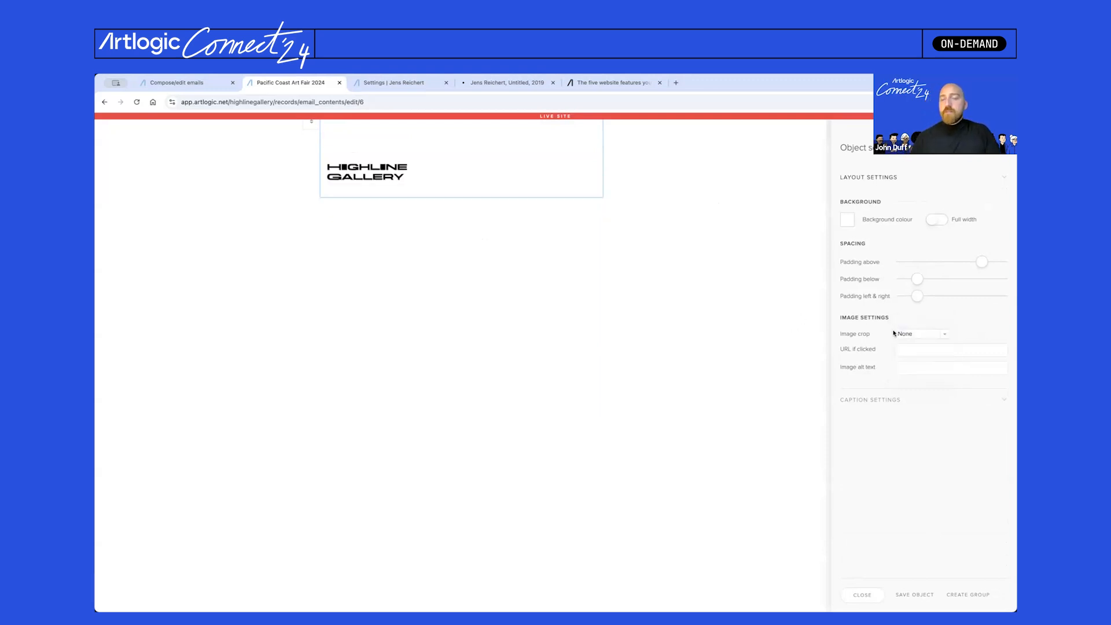
click(914, 350)
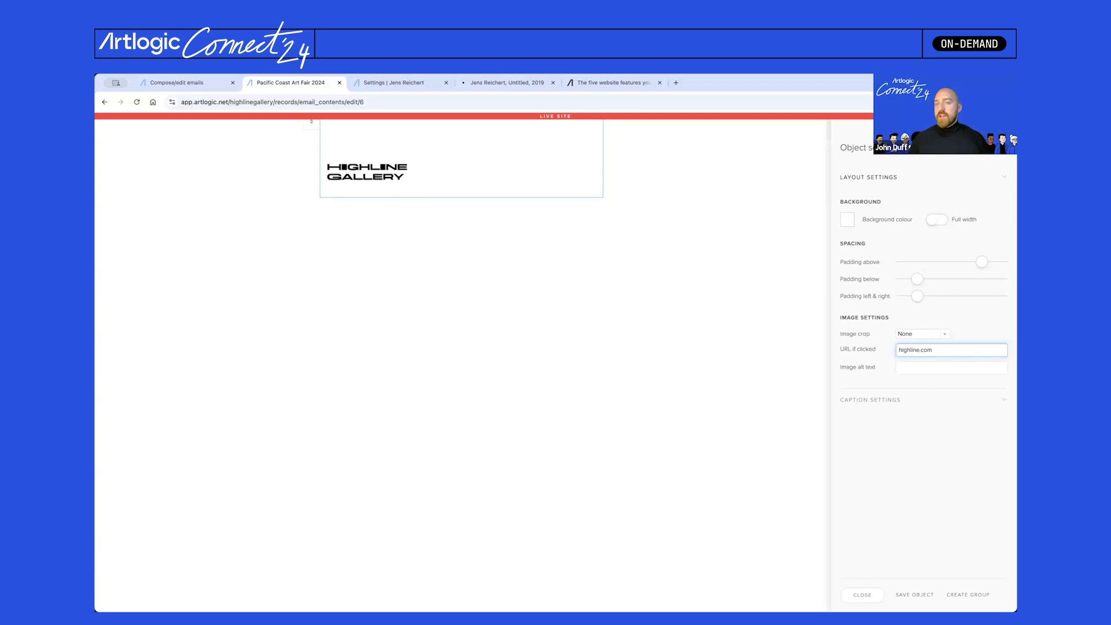
click(935, 369)
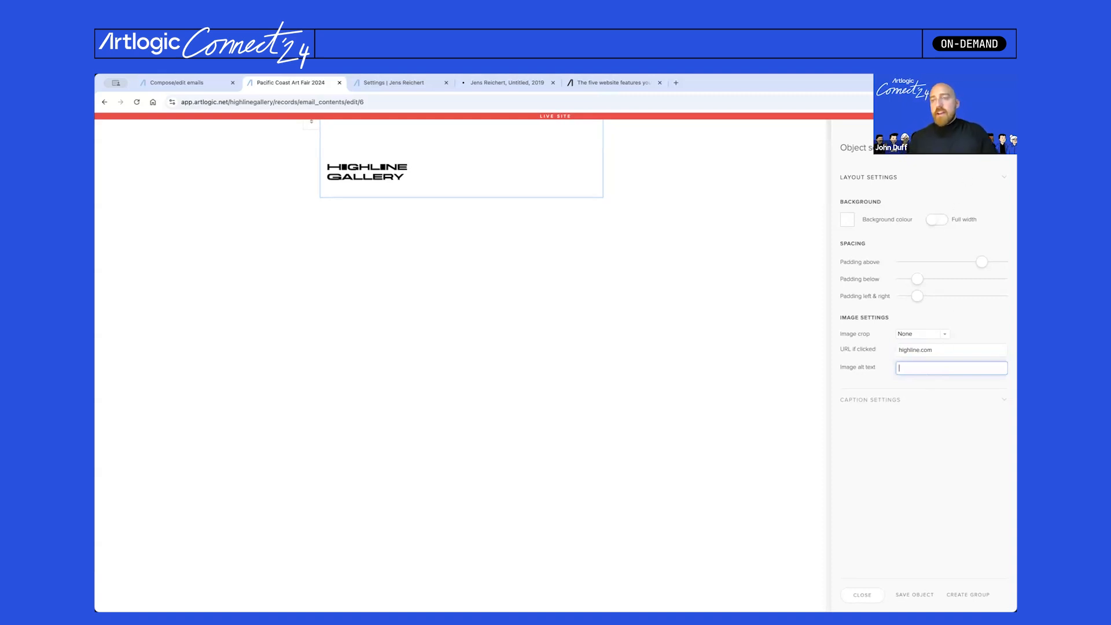
key(Escape)
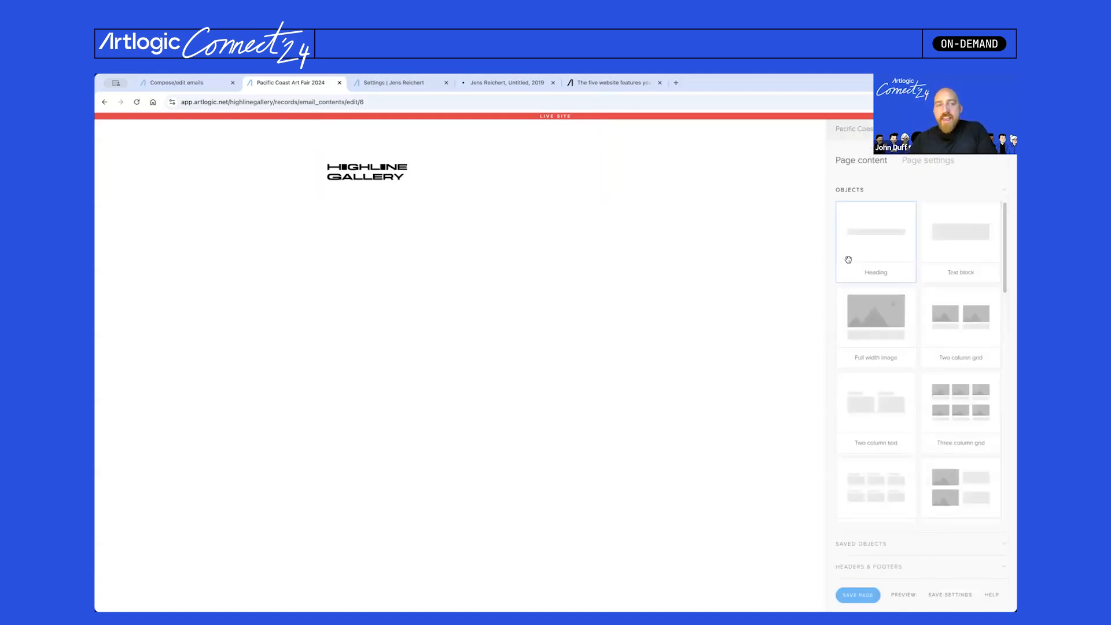
- Add a full-width gallery photo below the logo, removing the padding between the two images
drag(882, 321, 491, 275)
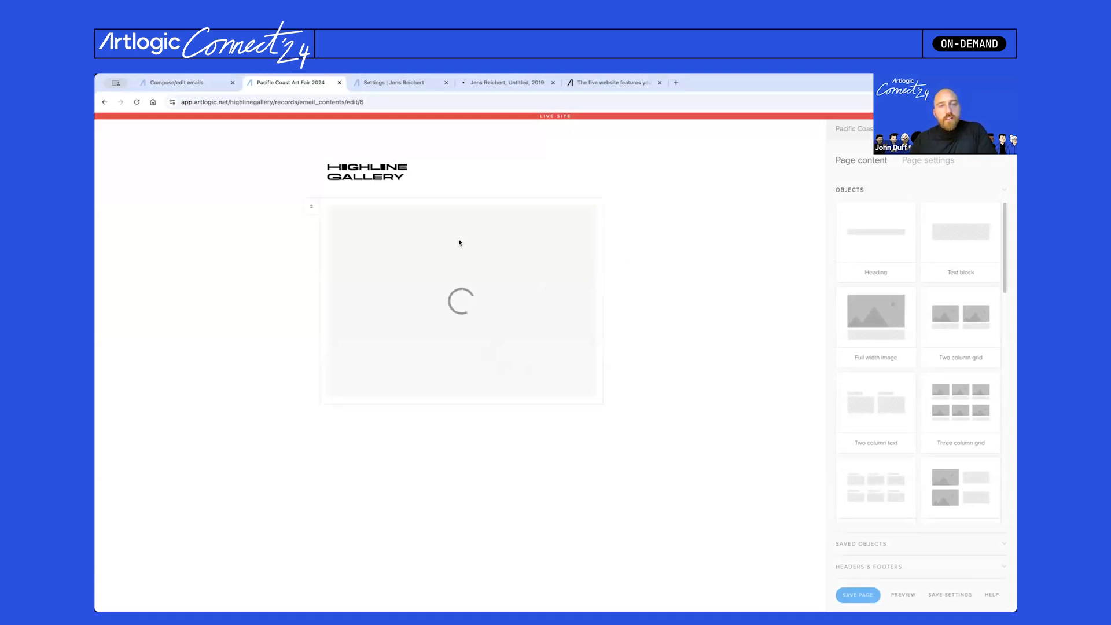
click(454, 189)
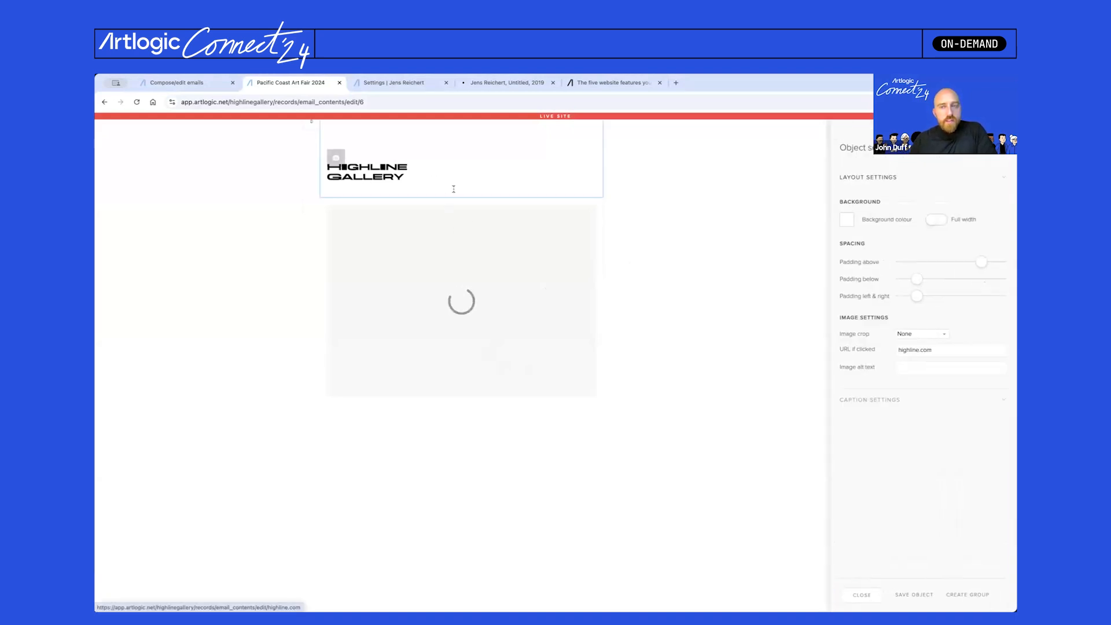
drag(918, 282, 903, 281)
click(454, 277)
drag(920, 265, 901, 265)
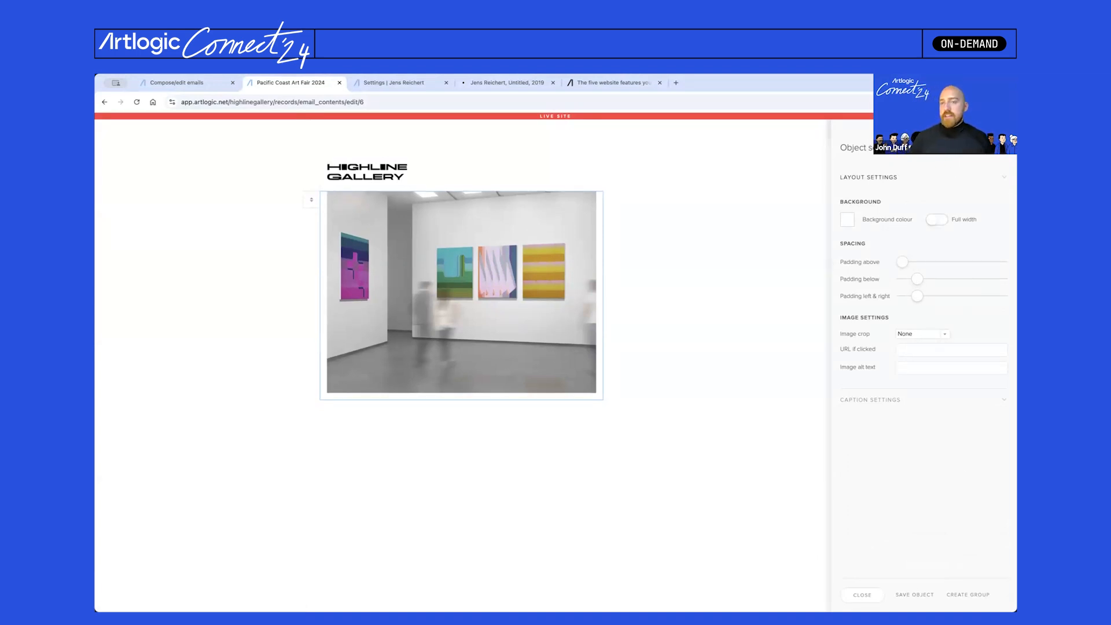
click(863, 595)
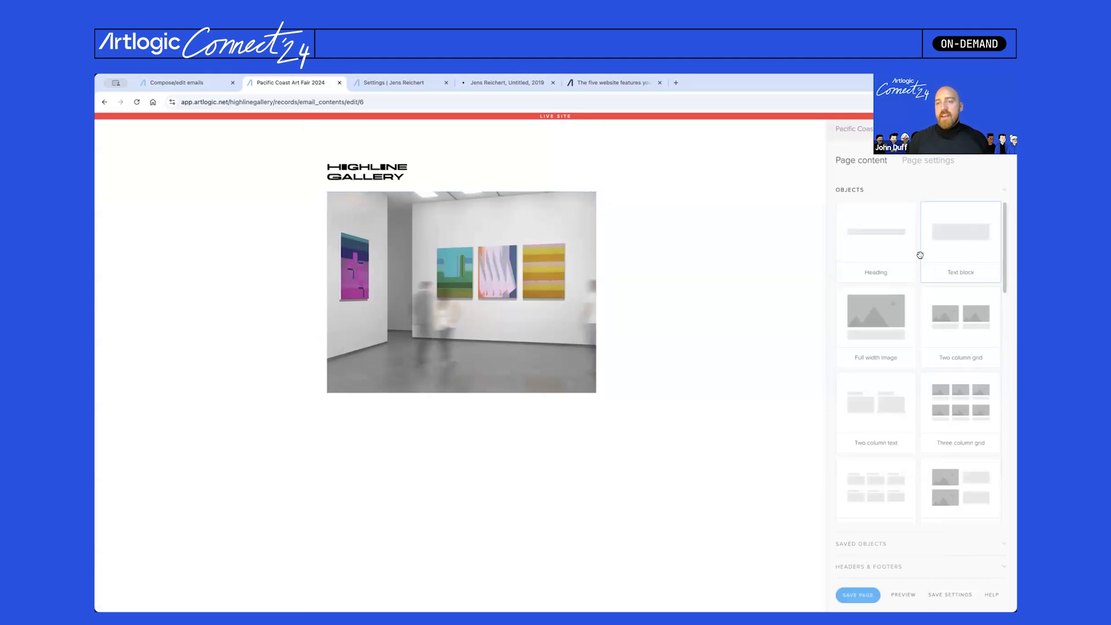
- Add a heading reading 'Pacific Coast Art Fair' below the gallery photo
drag(901, 259, 547, 430)
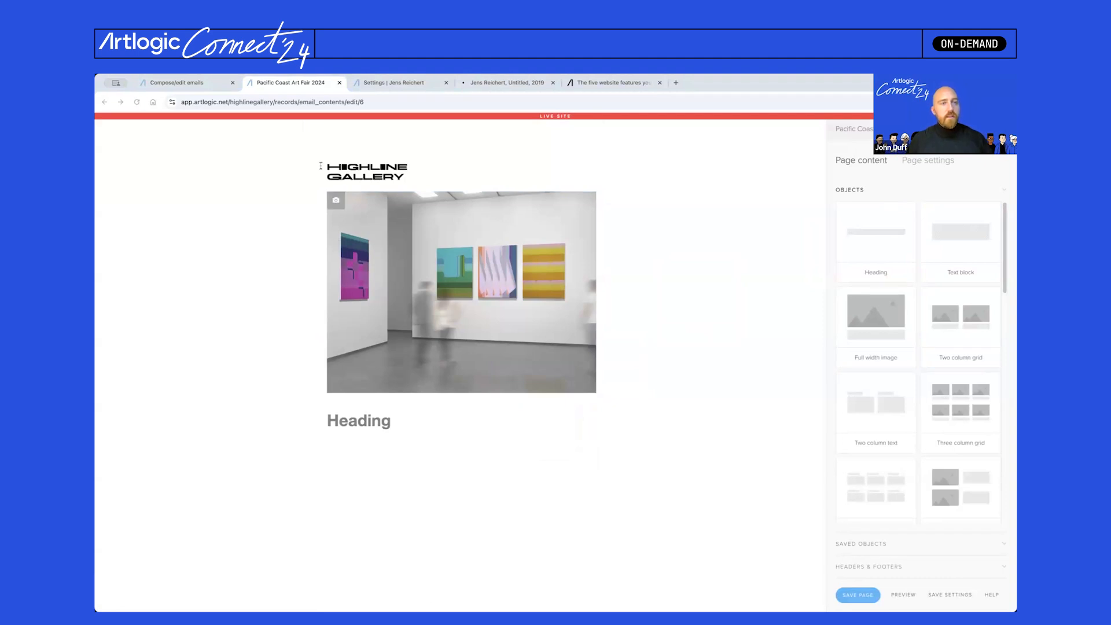
click(373, 424)
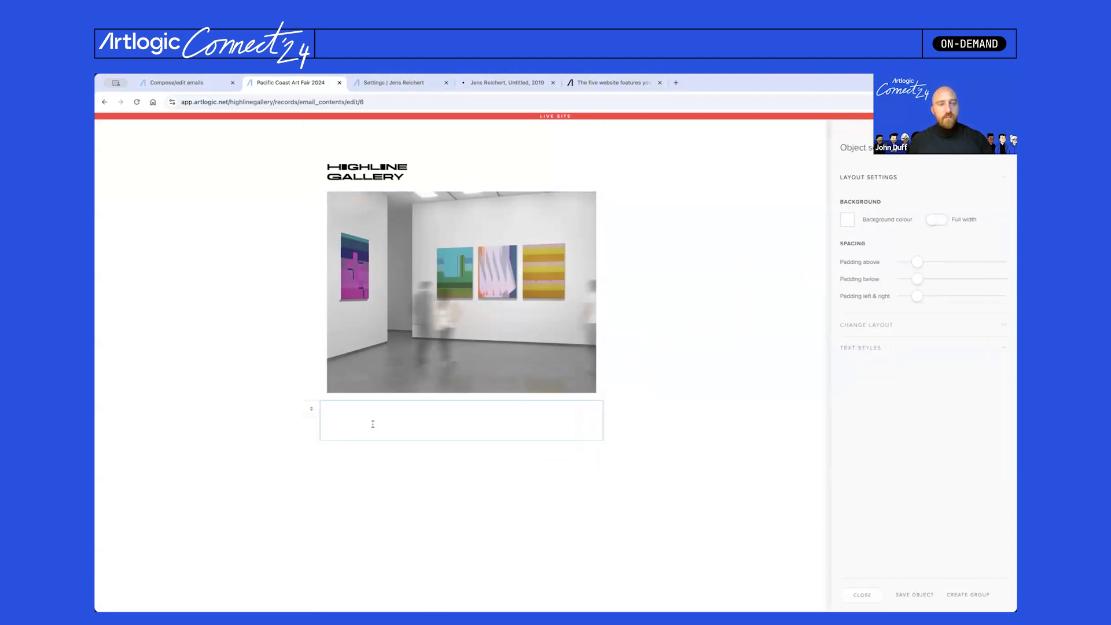
text(Pacific Coast Art Fair)
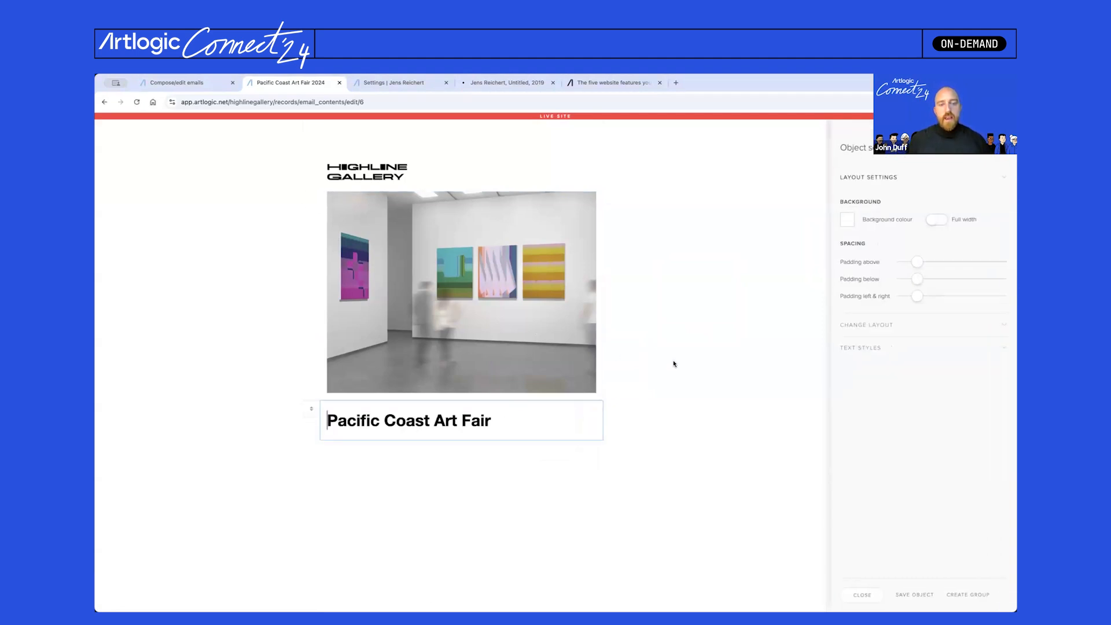
- Set the heading font to Helvetica Neue
click(882, 348)
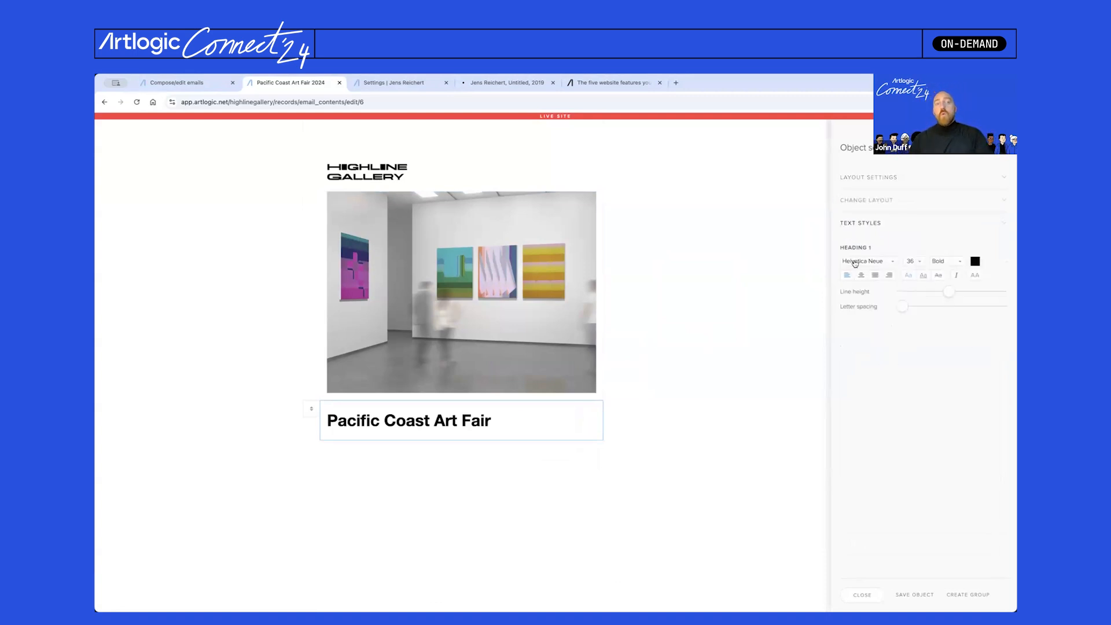
click(855, 264)
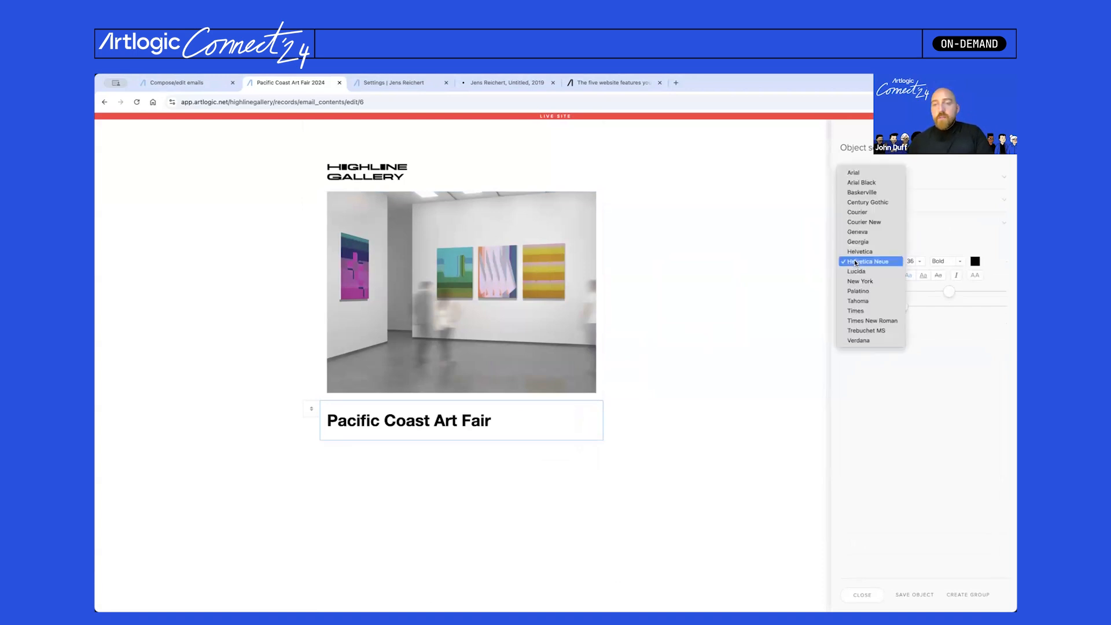
click(867, 283)
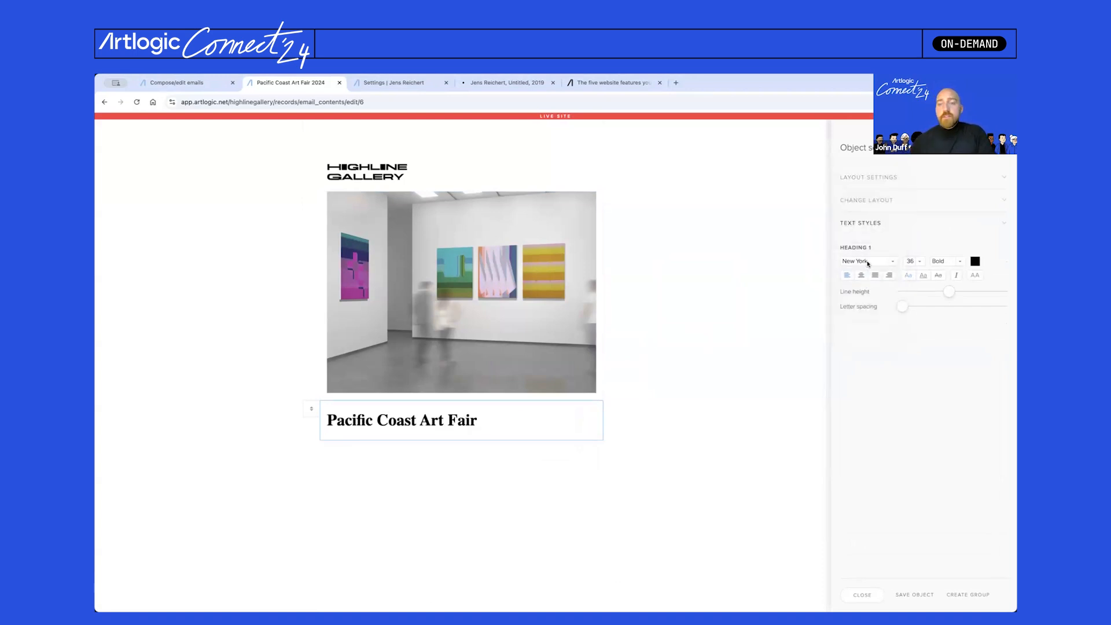
click(868, 264)
click(874, 271)
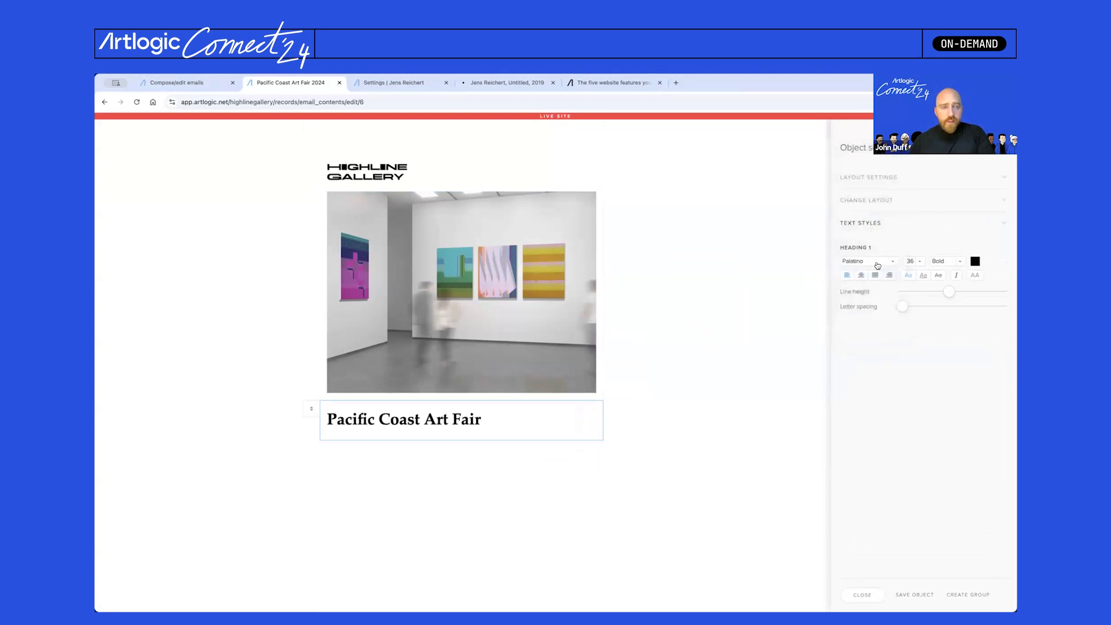
click(874, 263)
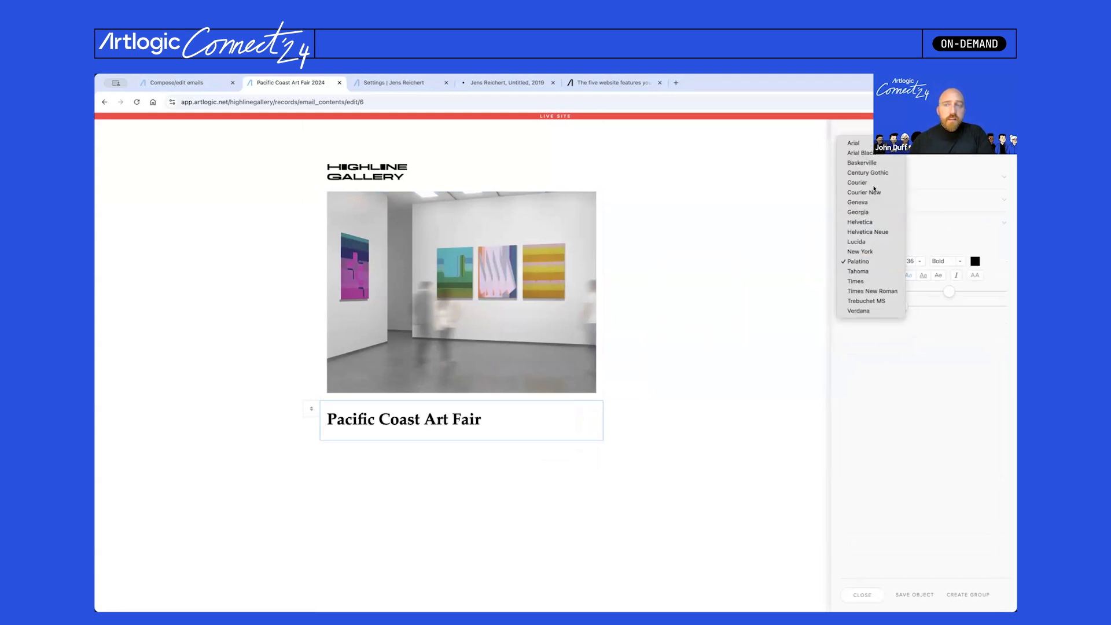
click(873, 183)
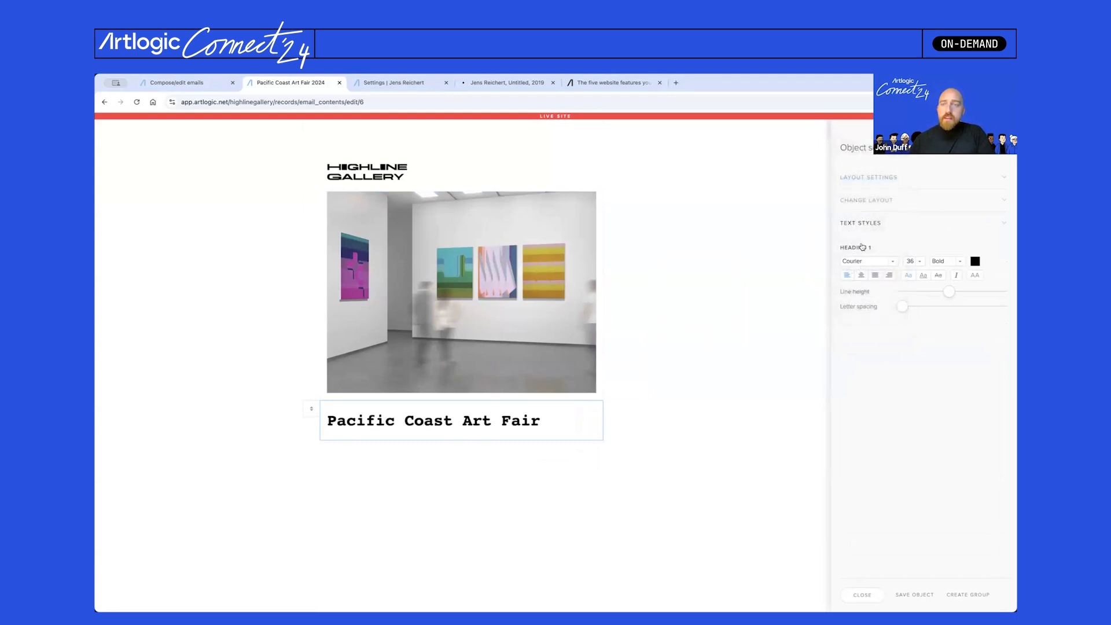
click(867, 261)
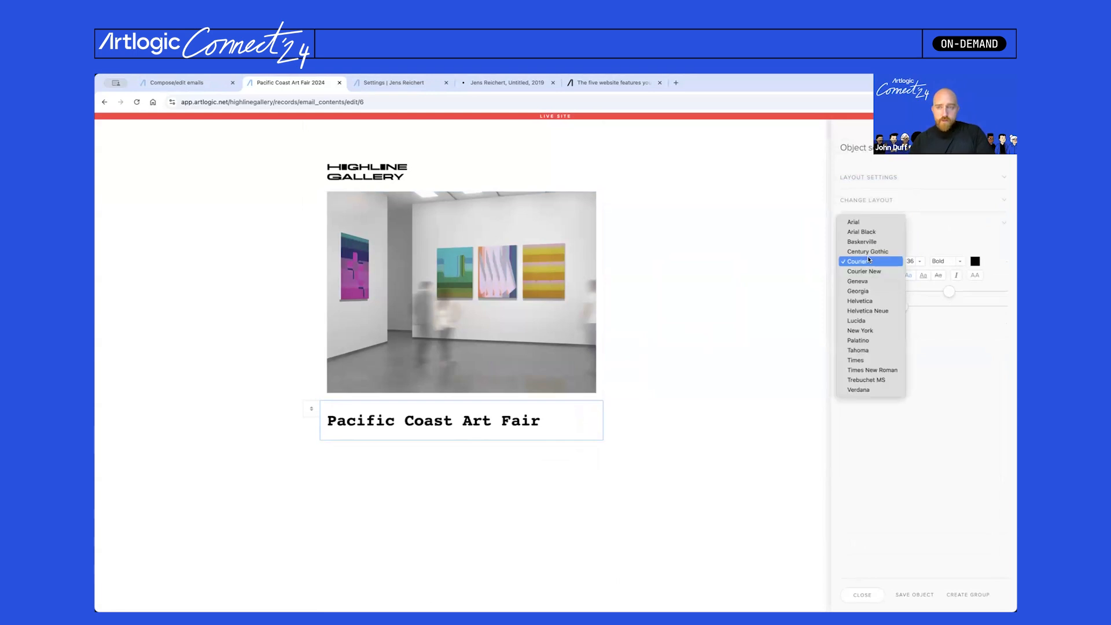
click(873, 310)
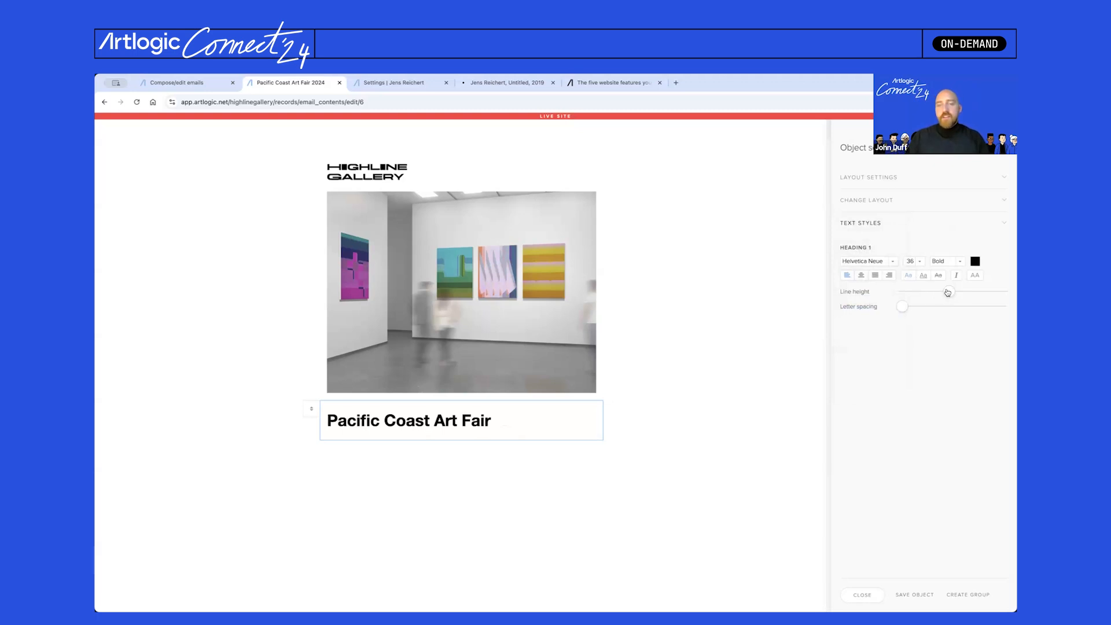
- Tighten the heading's line height and set its size to 28
drag(947, 293, 848, 310)
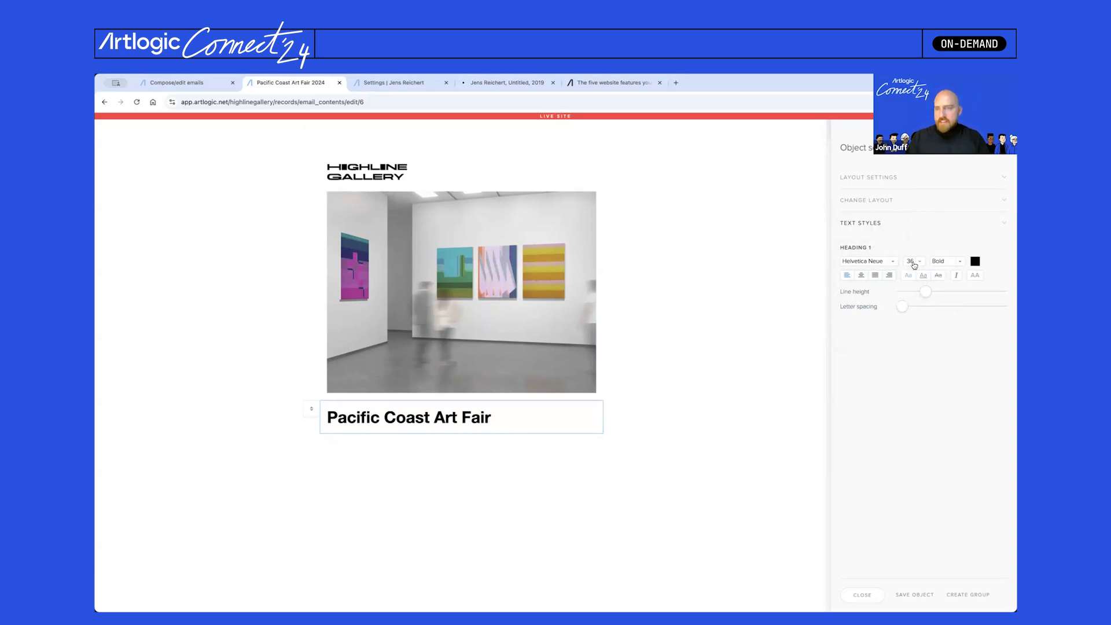
click(913, 261)
scroll(914, 289, down, 1)
scroll(914, 298, down, 2)
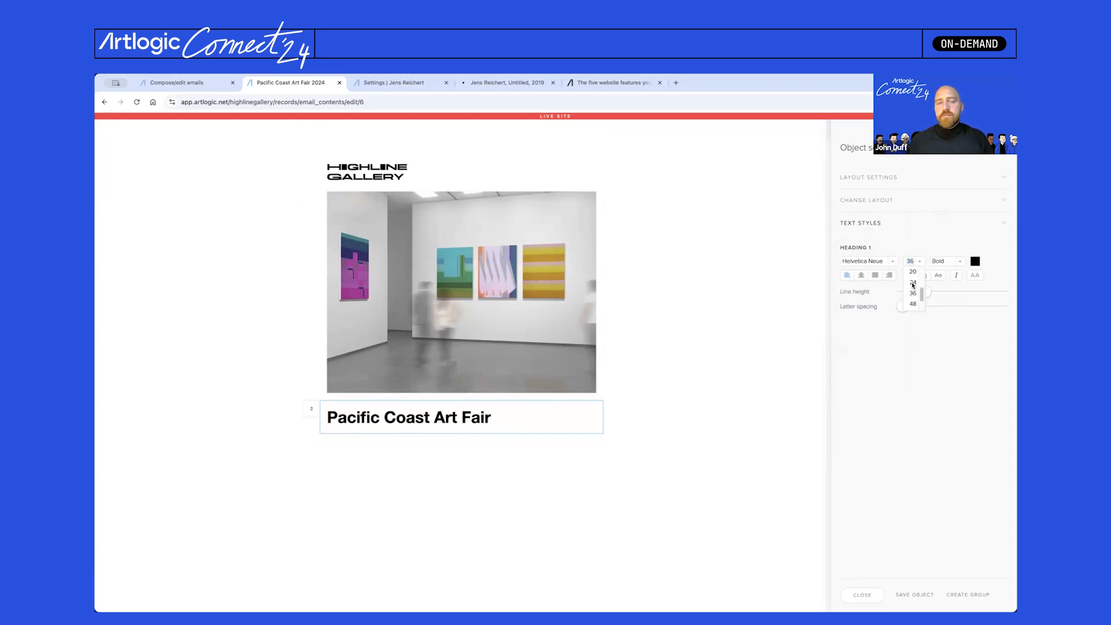
click(914, 282)
click(910, 263)
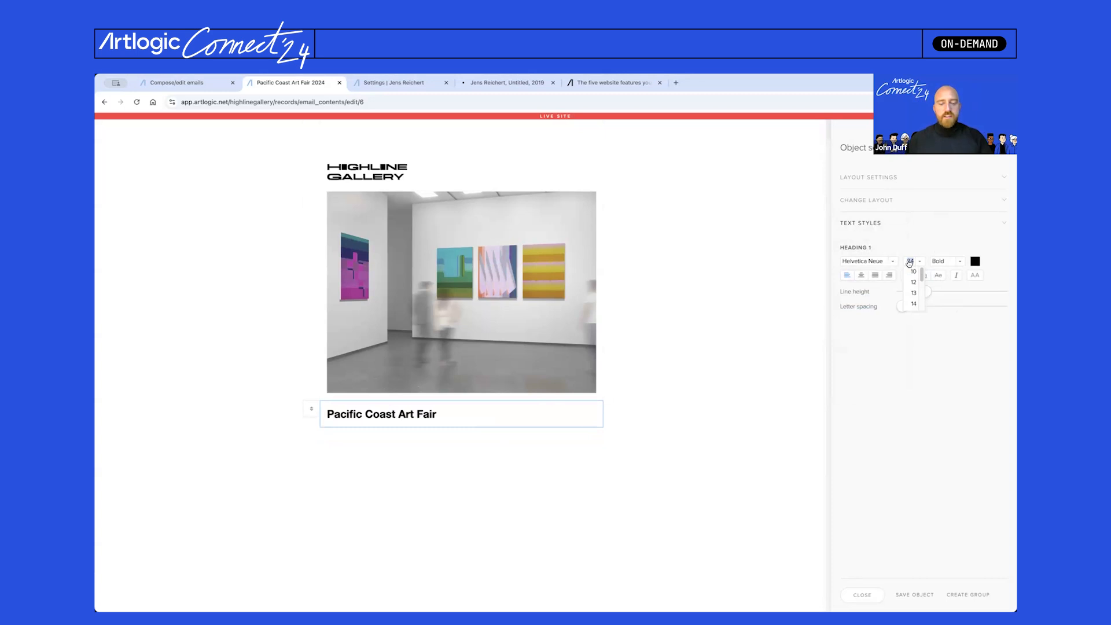
text(28)
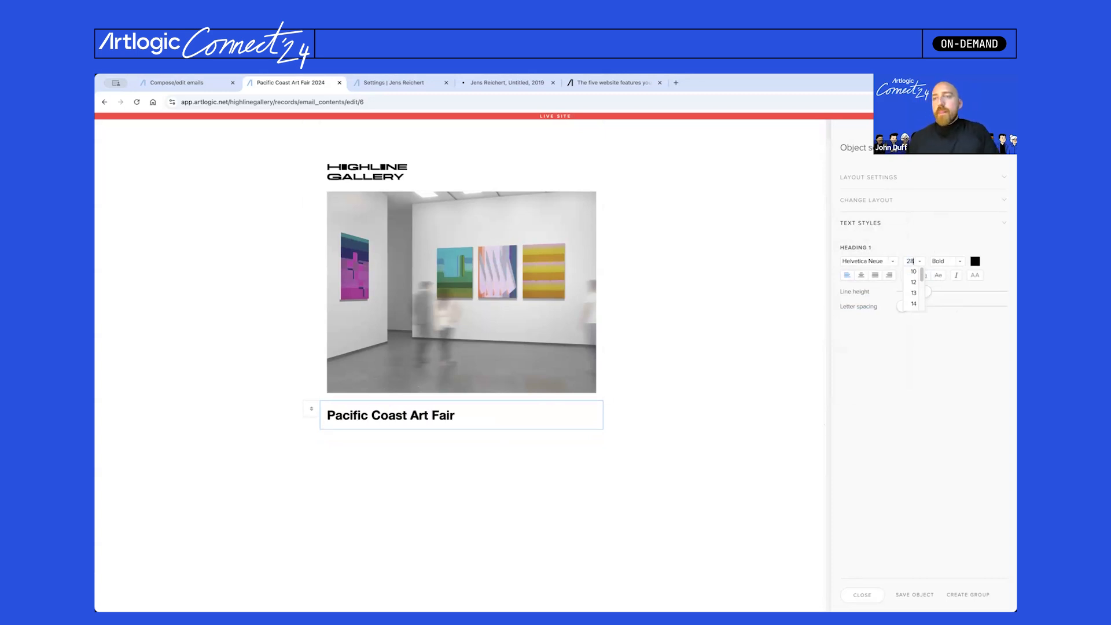
click(756, 236)
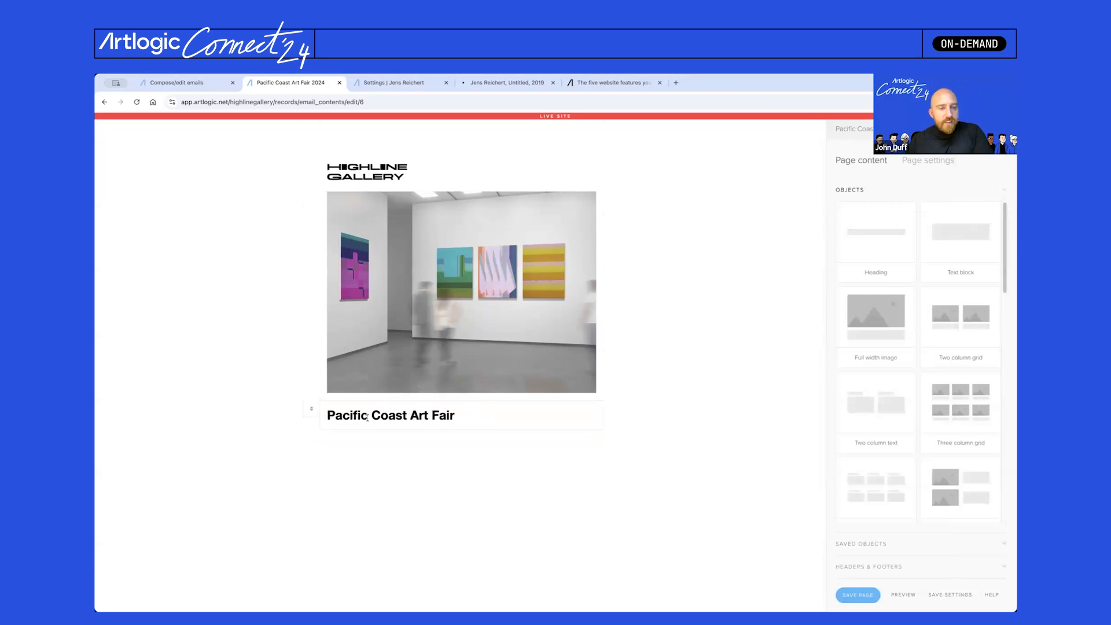
- Change the heading to 'Join us at the Pacific Coast Art Fair'
click(328, 415)
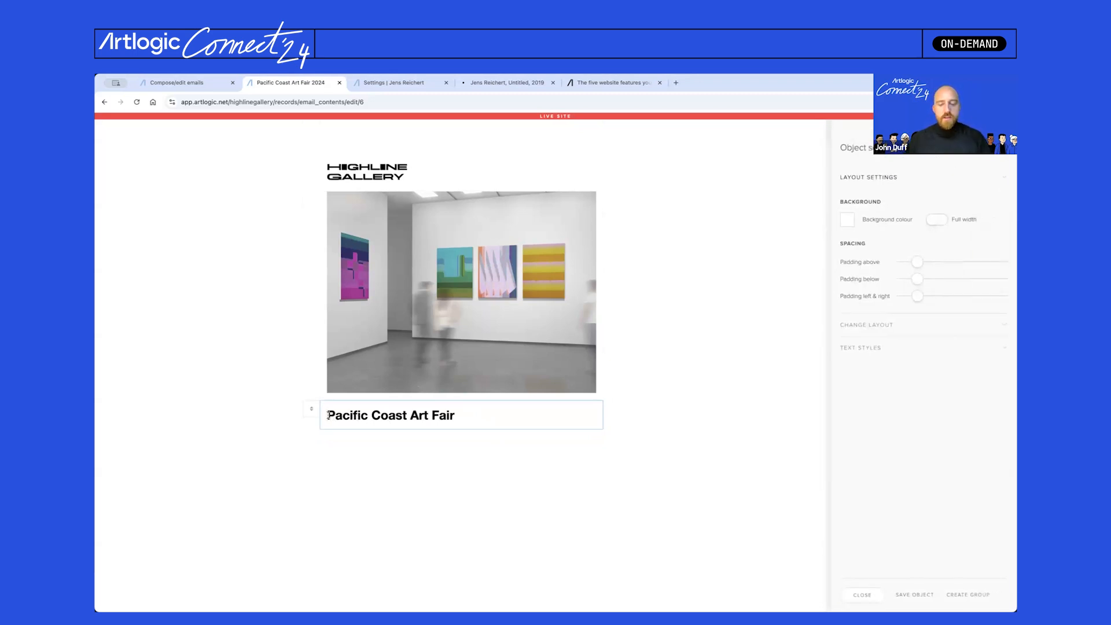
text(Join us )
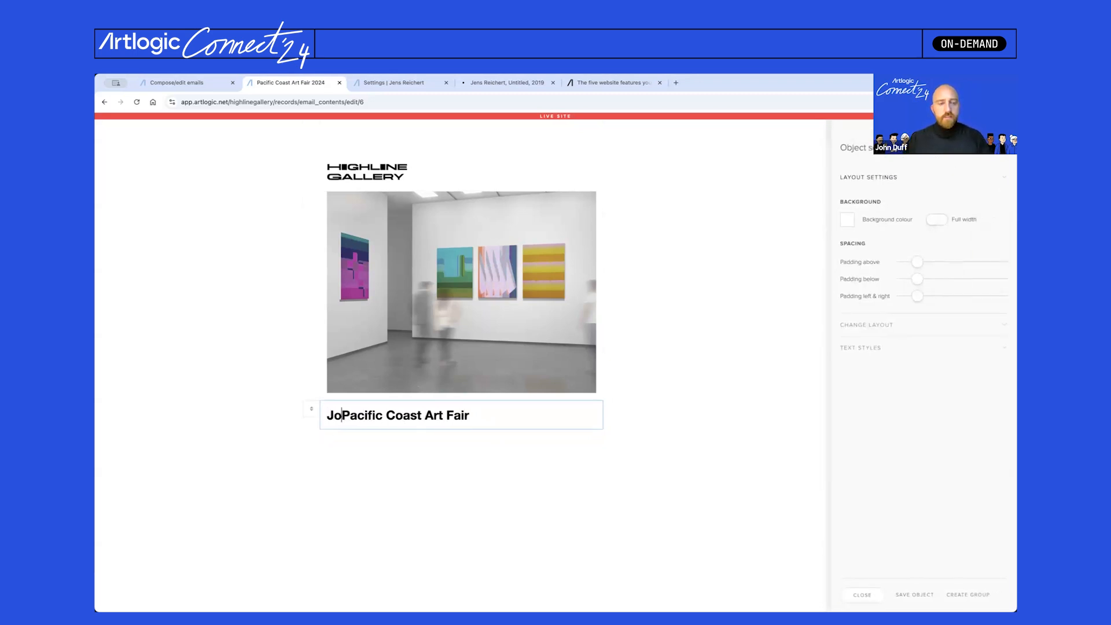
text(at the)
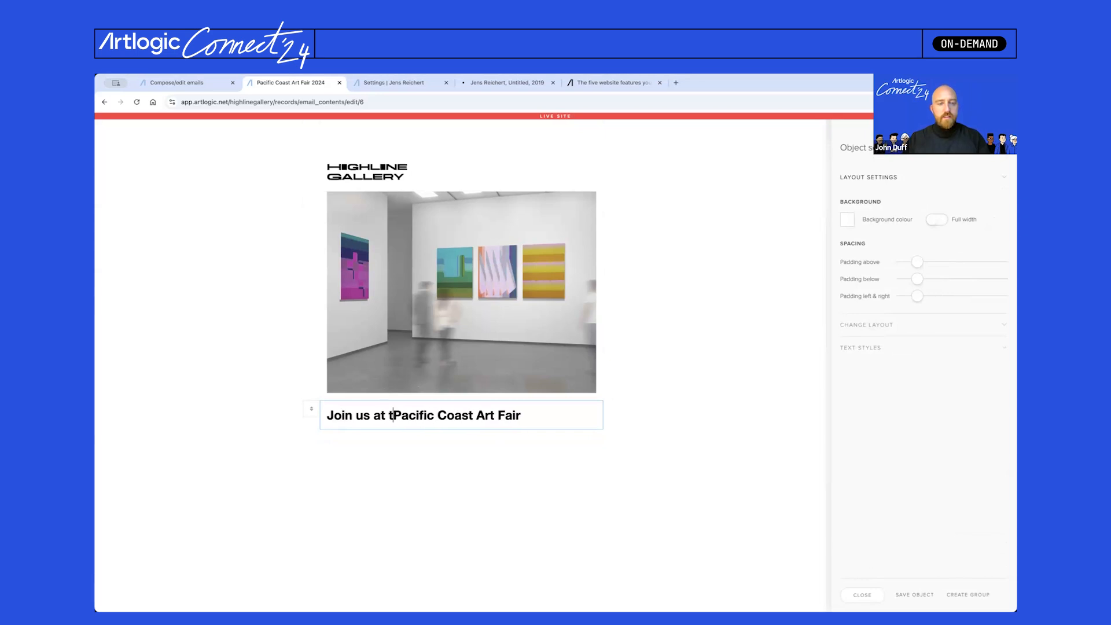
click(710, 394)
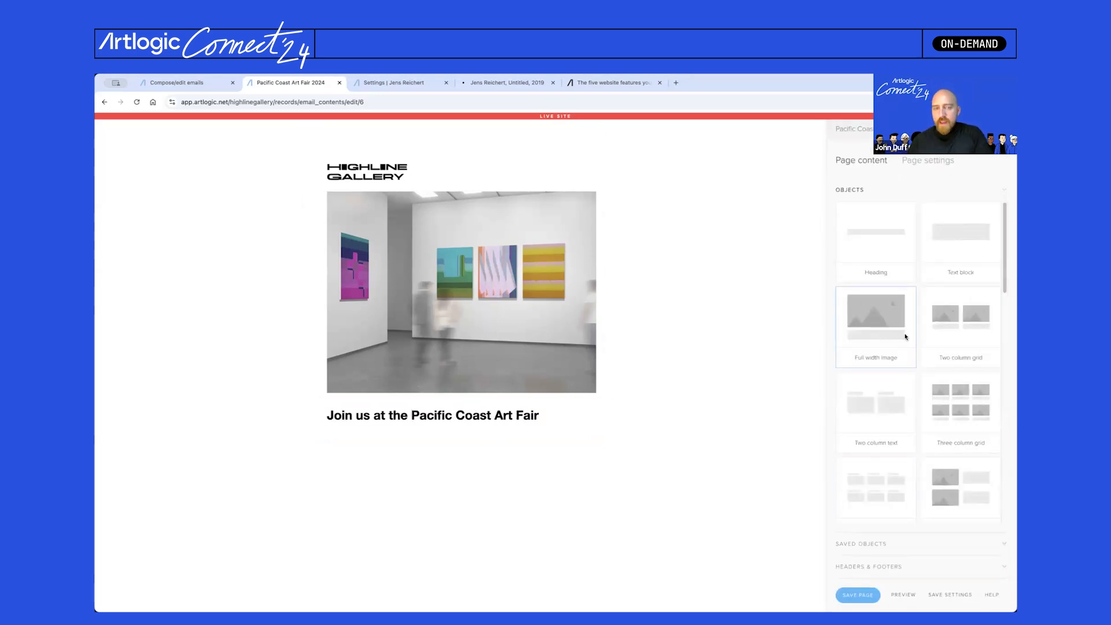
- Add a text block with the June 19–22, 2024 announcement at size 16
drag(954, 234, 498, 428)
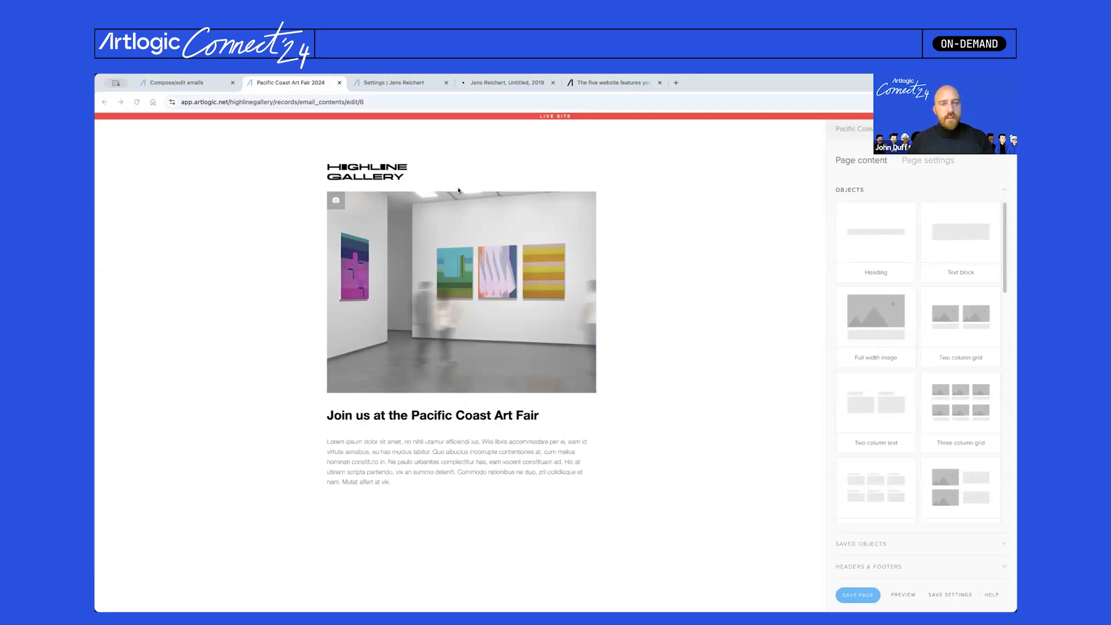
click(461, 456)
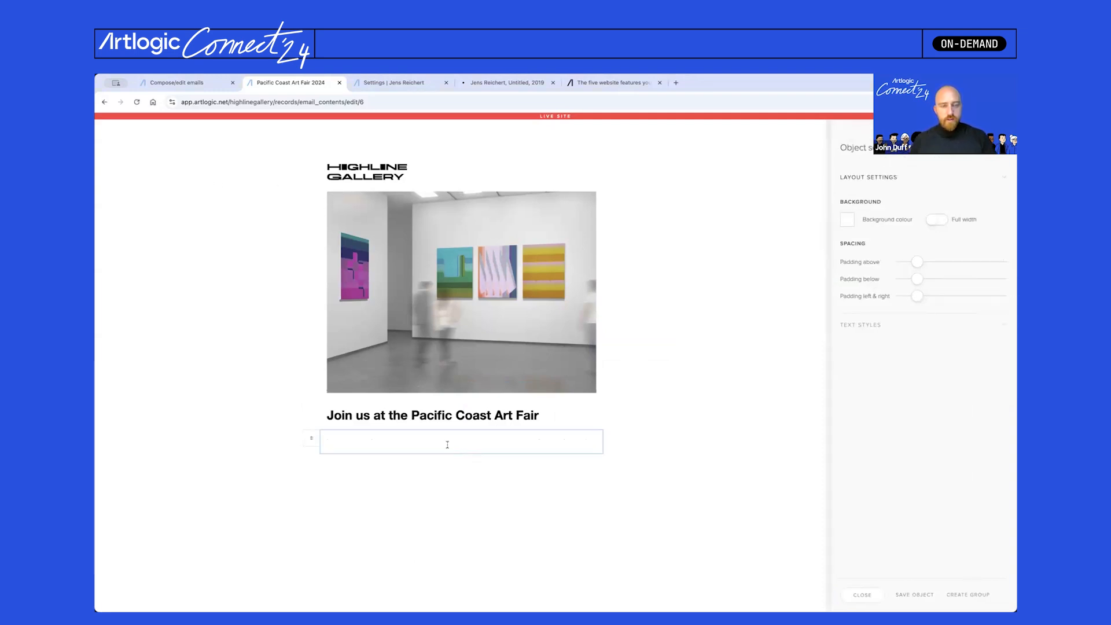
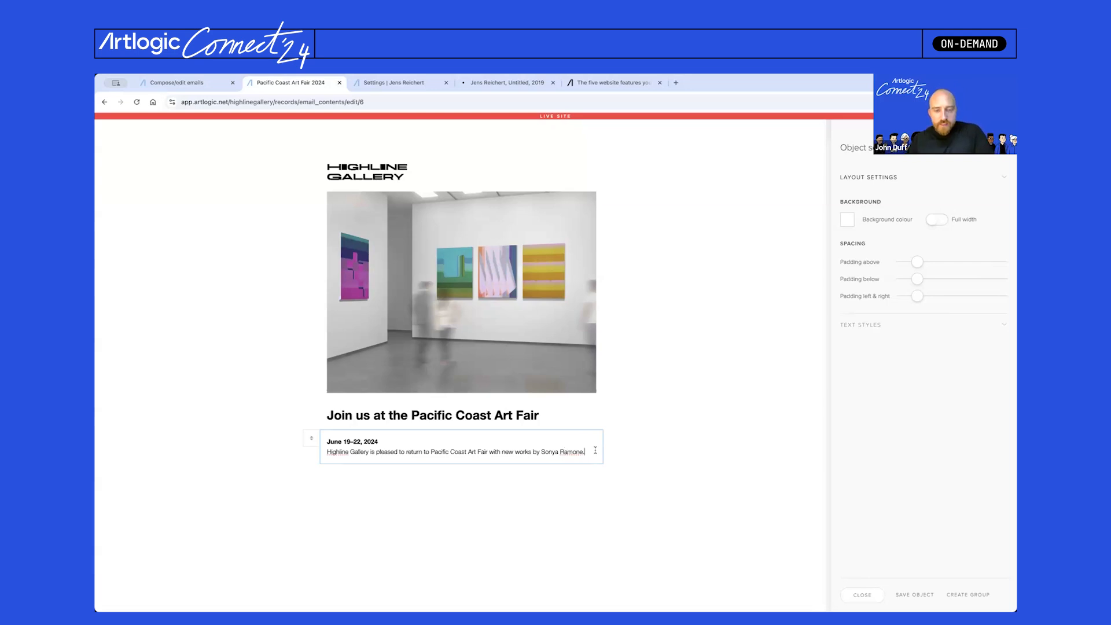
click(871, 325)
click(914, 239)
scroll(914, 278, down, 2)
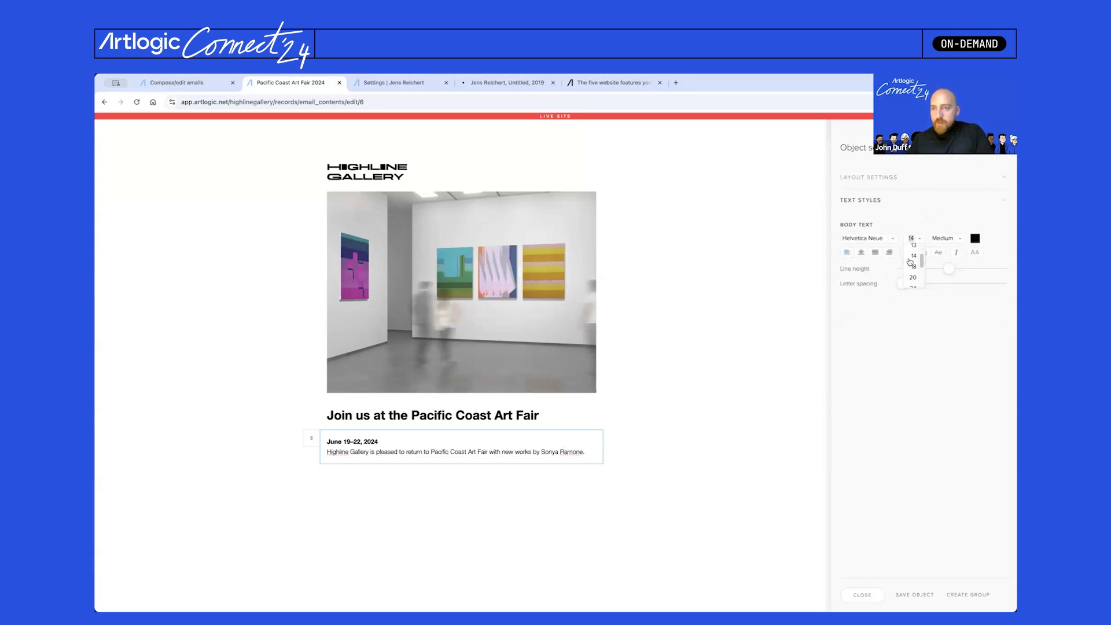
click(914, 268)
right_click(913, 237)
click(913, 239)
text(16)
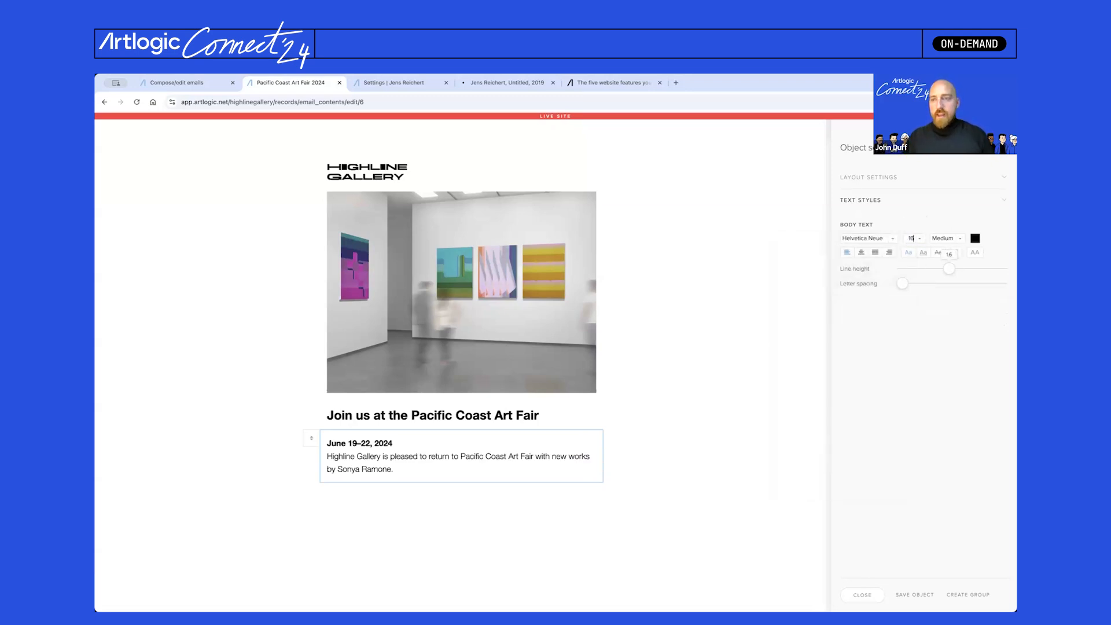
key(Return)
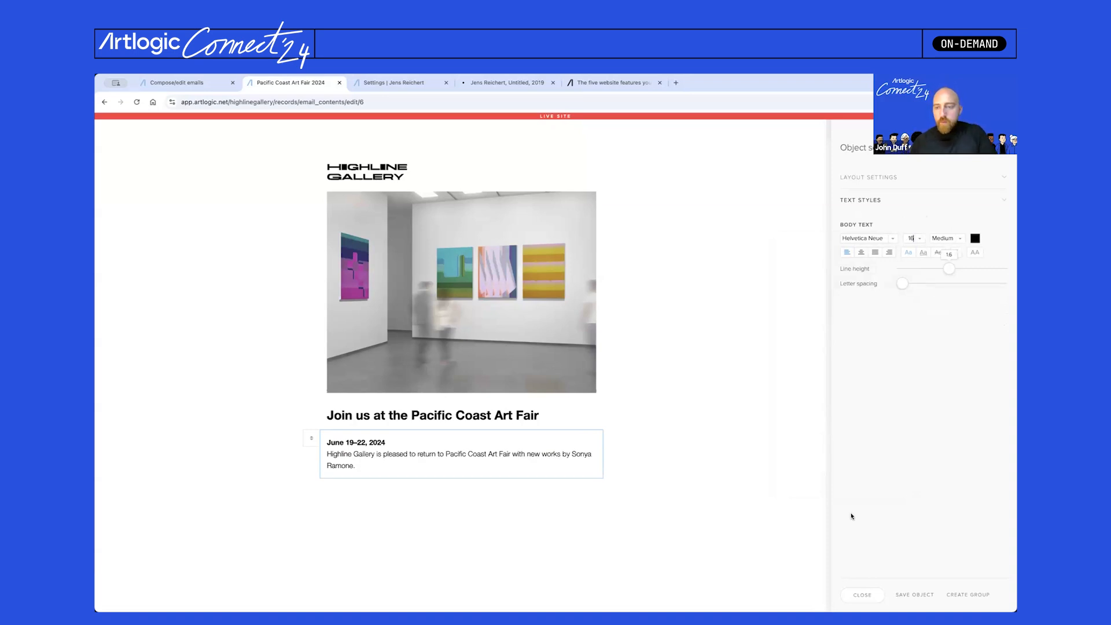
click(879, 594)
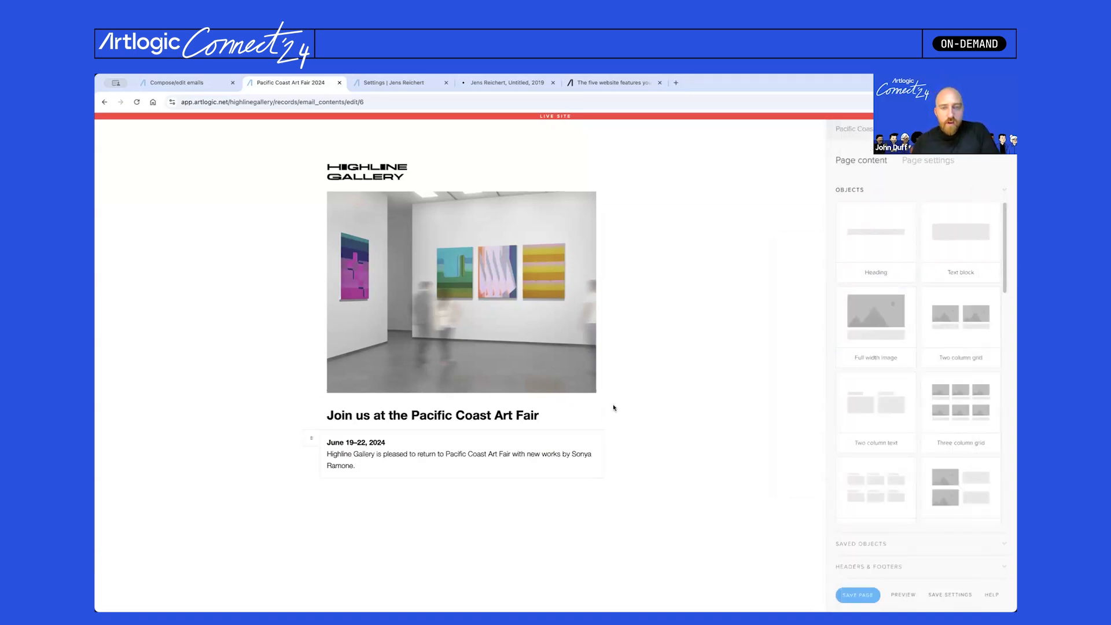
- Add a button labelled 'Booth A25' beneath the heading
scroll(874, 356, down, 5)
drag(883, 472, 499, 434)
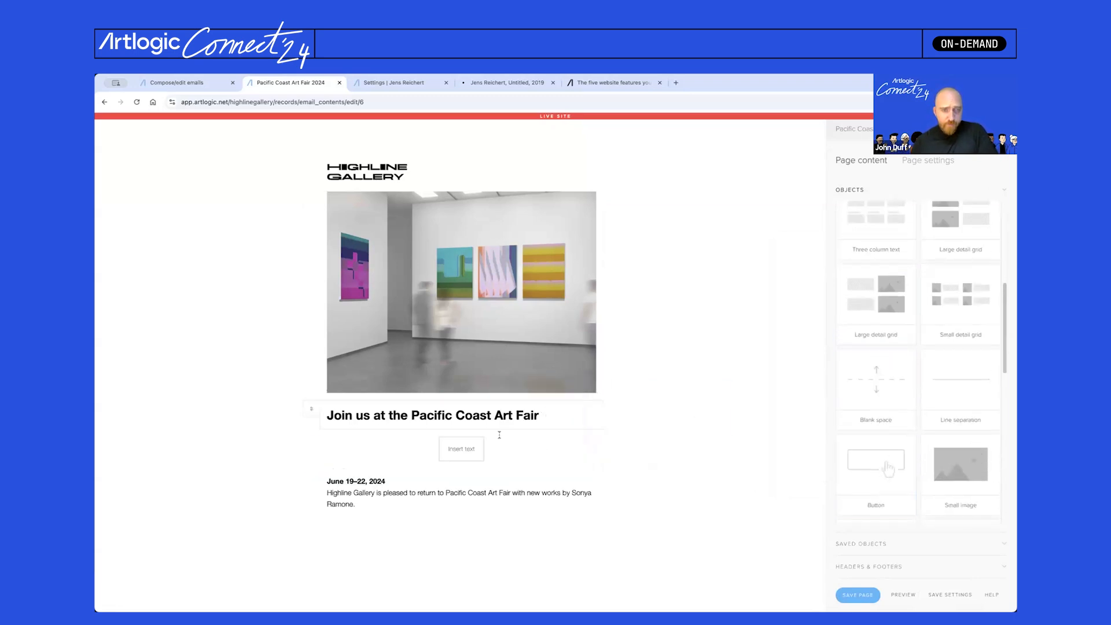
click(451, 454)
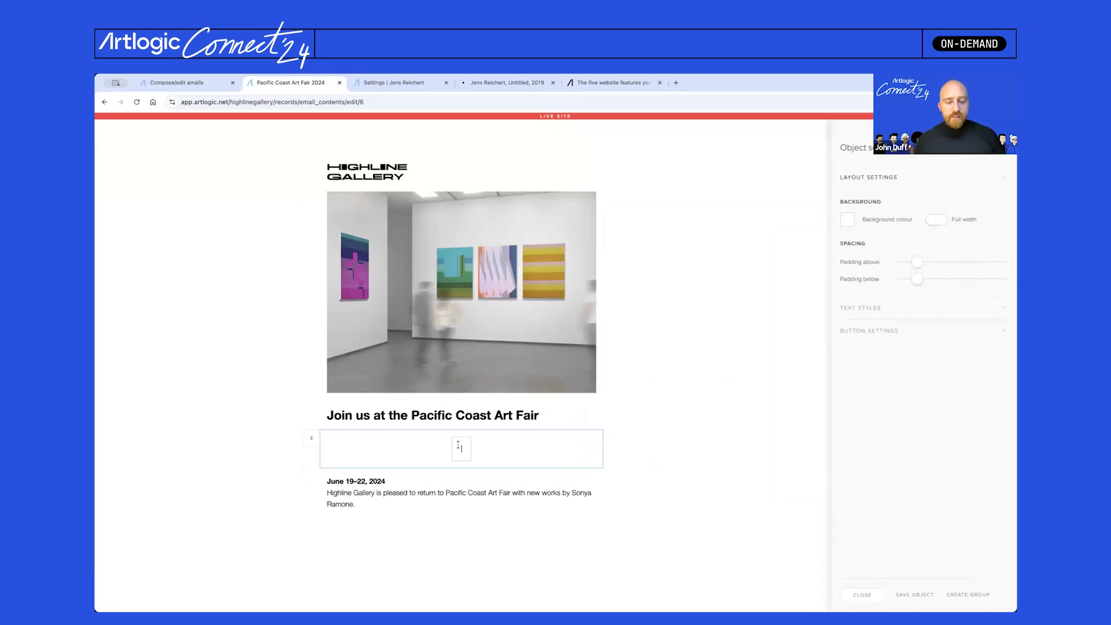
text(Booth)
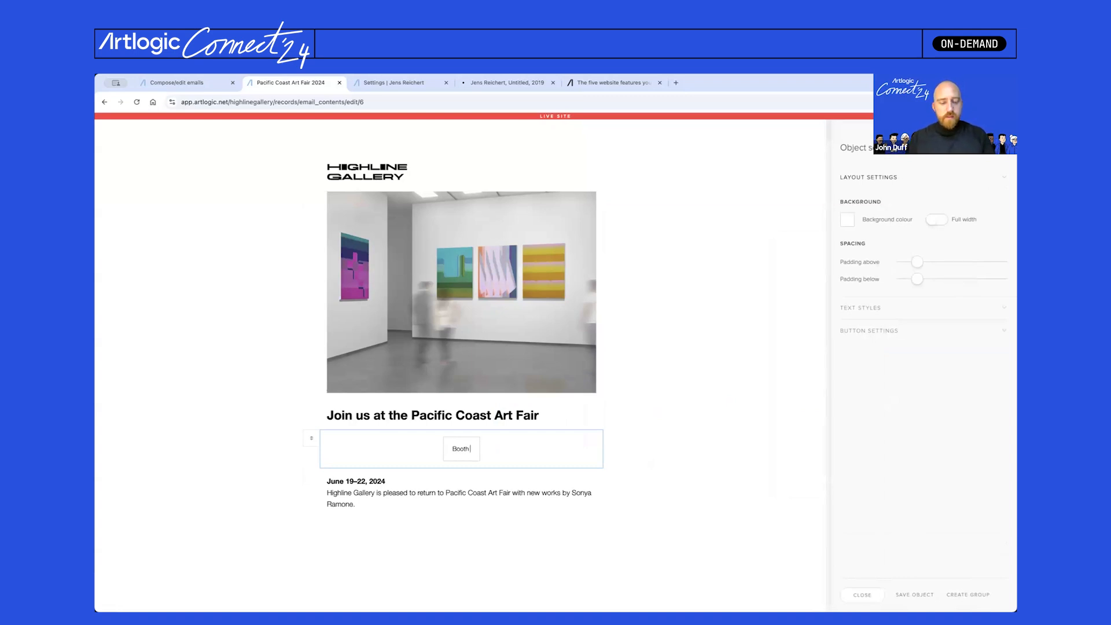
text( A25)
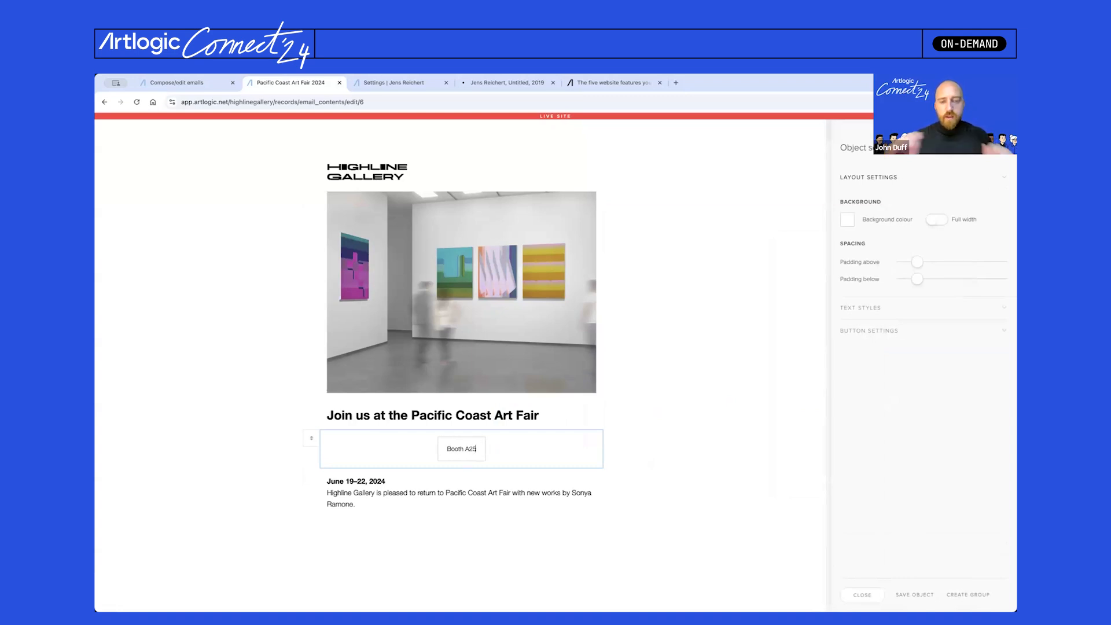
click(870, 330)
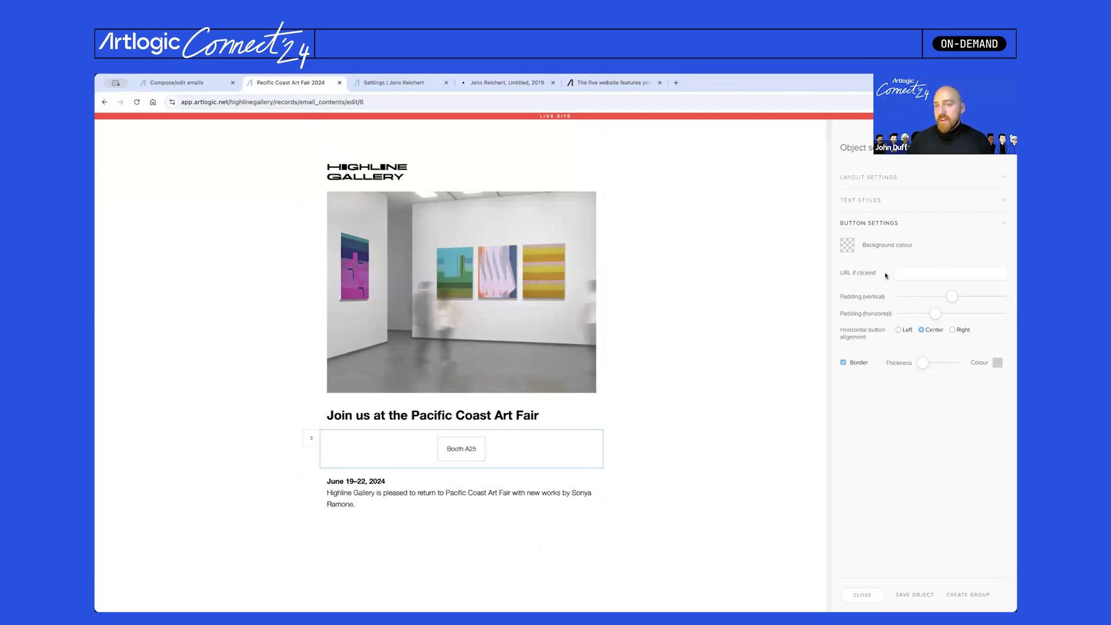
- Give the button a black background, no border and wider side padding
click(848, 245)
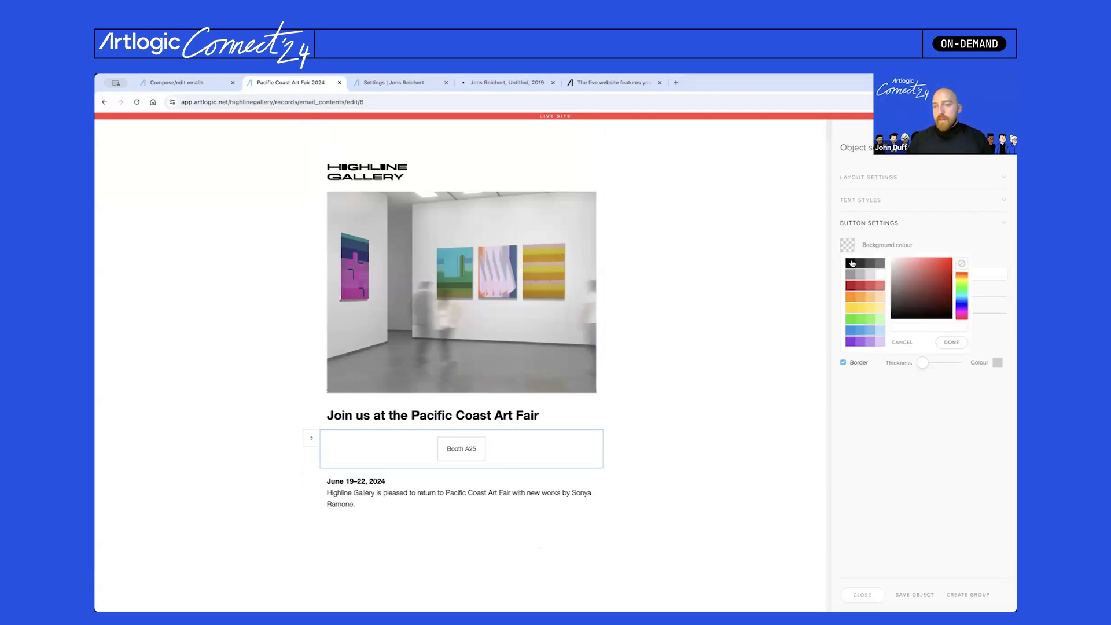
click(851, 264)
click(854, 243)
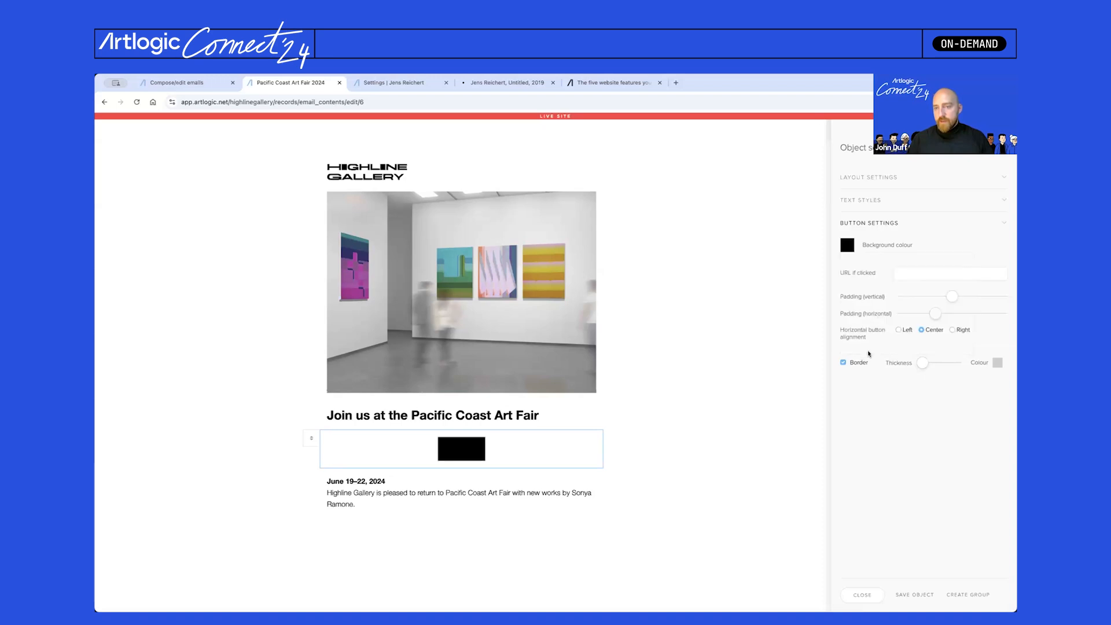
click(862, 367)
drag(936, 314, 916, 298)
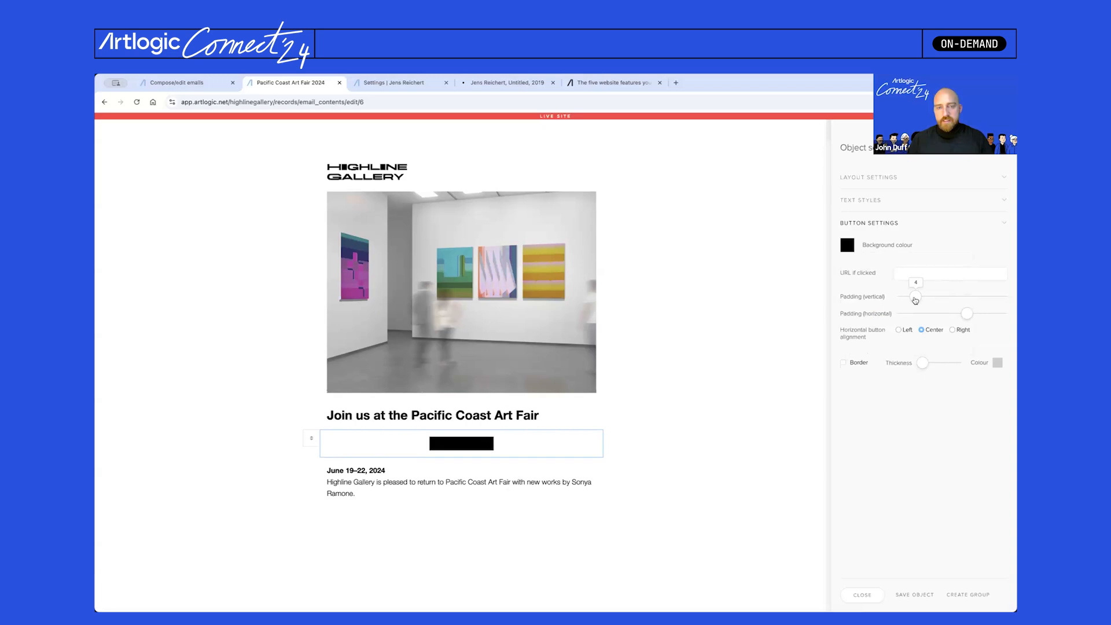
- Make the Booth A25 label white, size 18 and bold
click(873, 200)
click(976, 238)
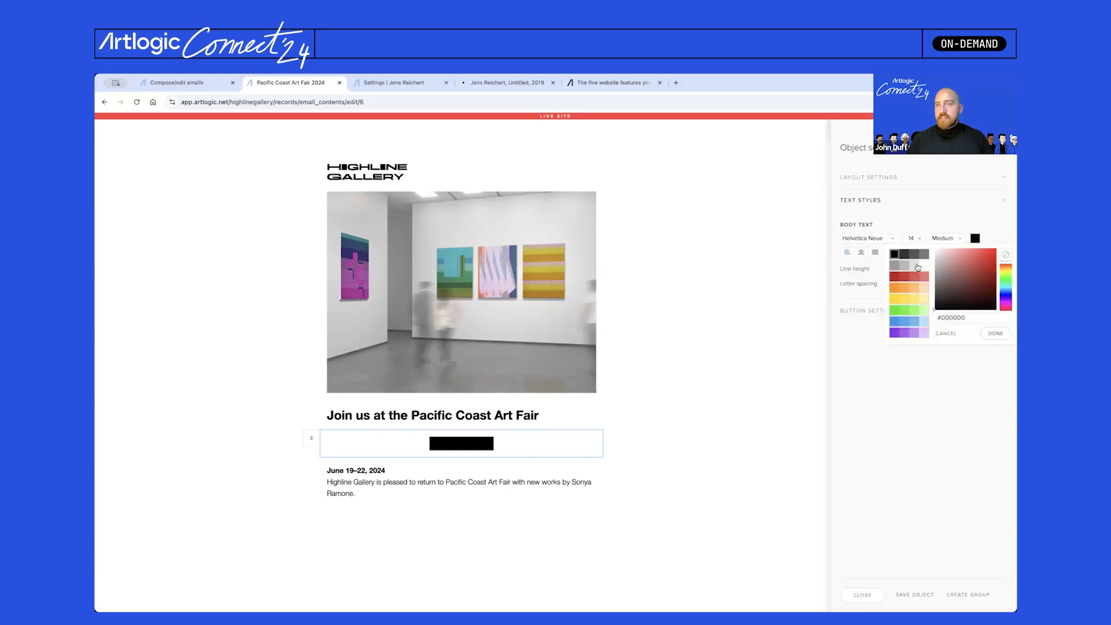
click(924, 265)
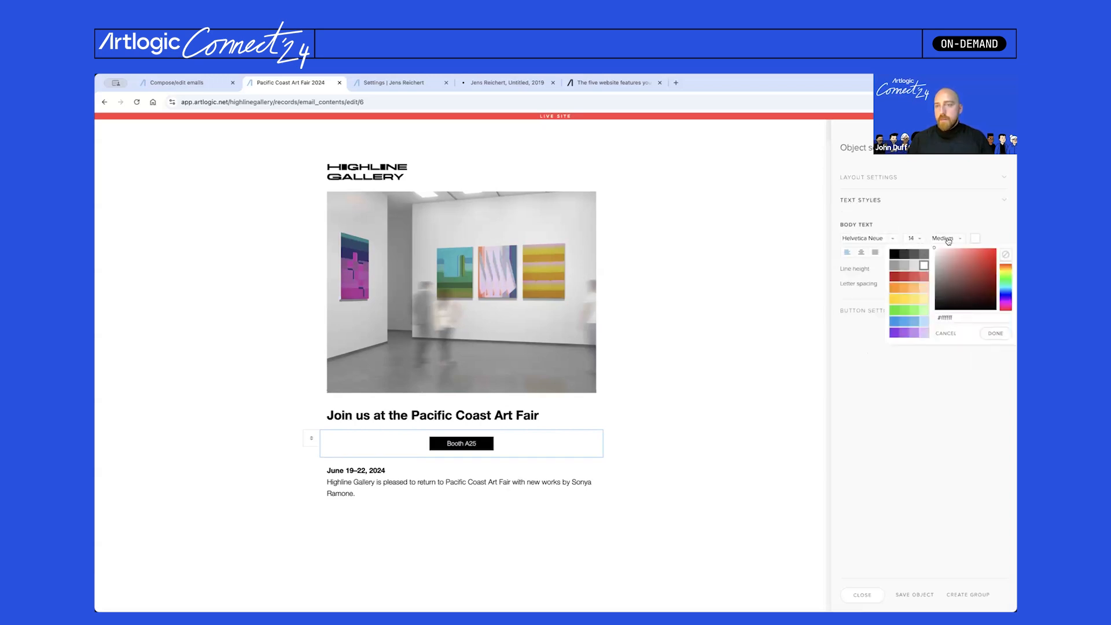
click(913, 238)
scroll(915, 266, down, 2)
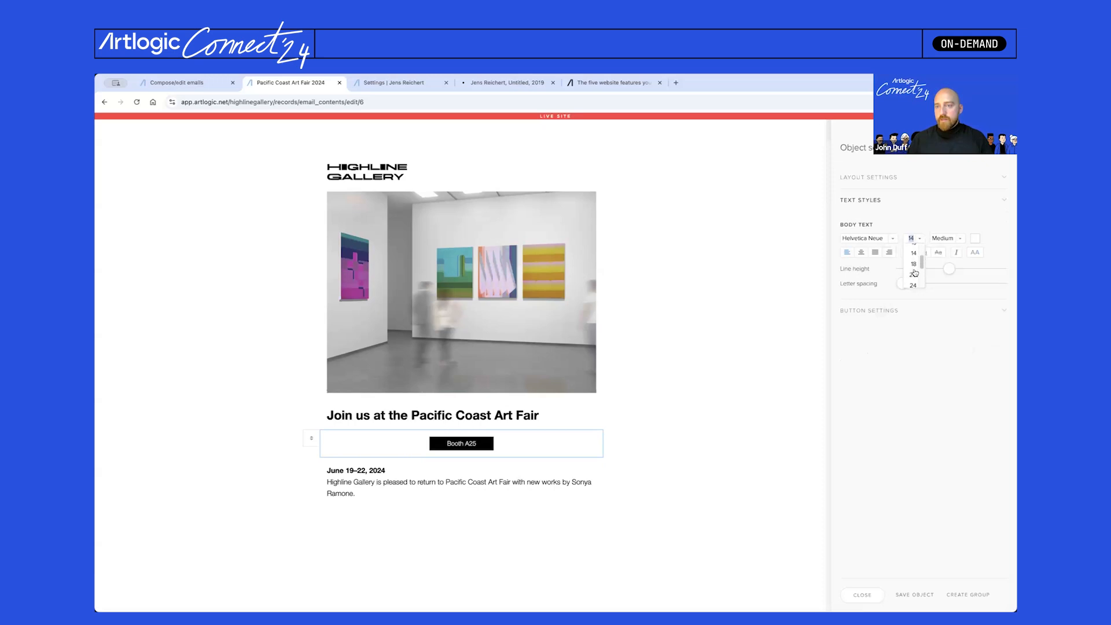
click(914, 268)
click(946, 240)
click(945, 250)
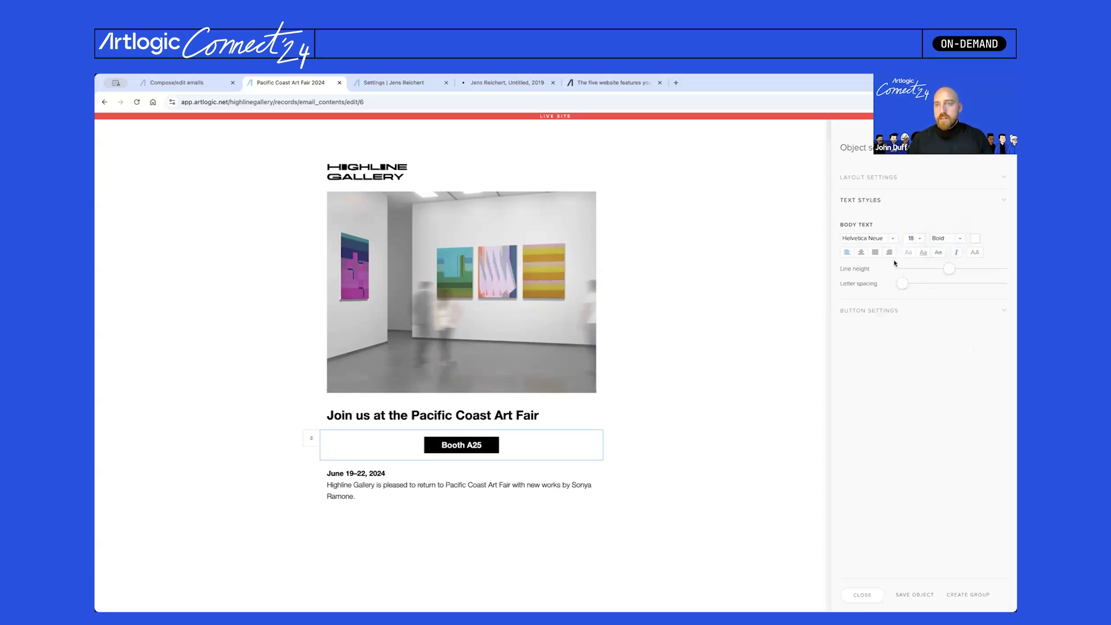
- Left-align the button and remove the block's top and bottom padding
click(877, 311)
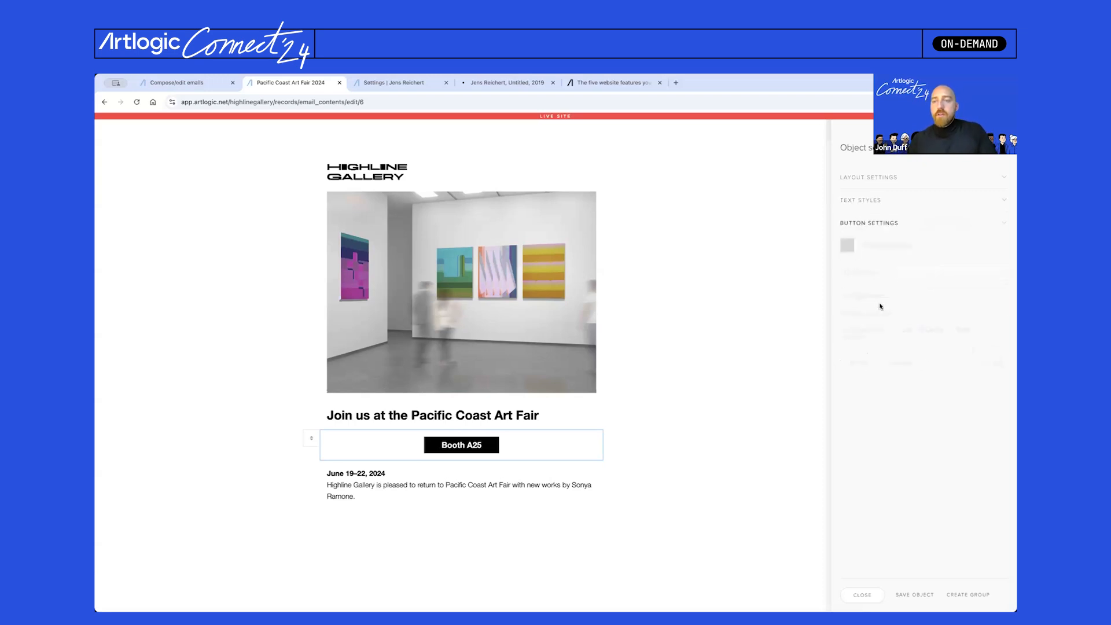
click(899, 330)
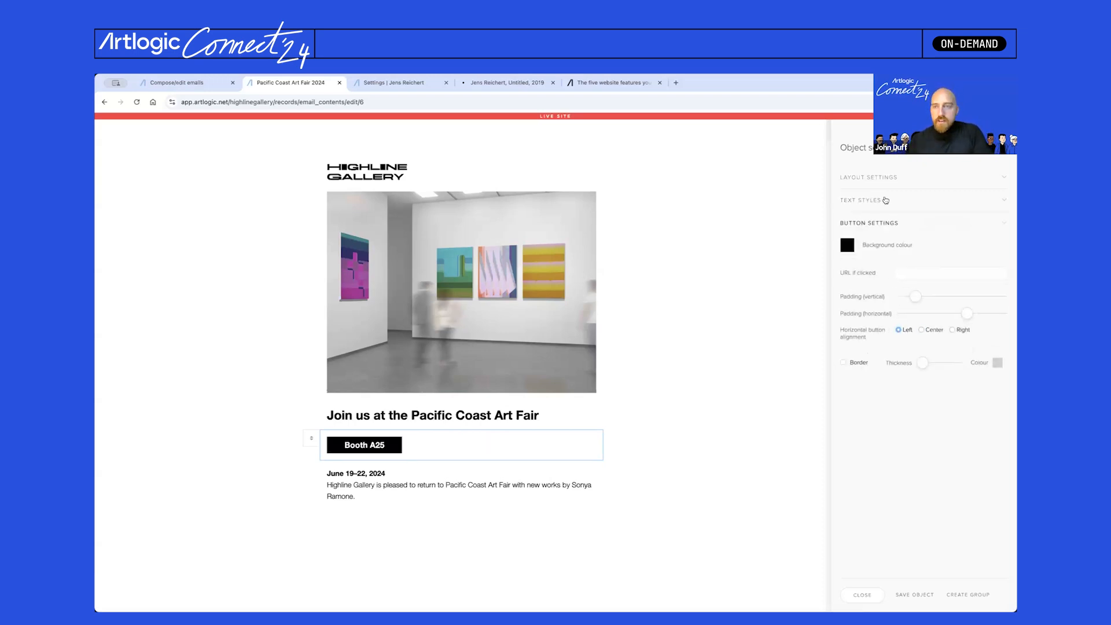
click(880, 180)
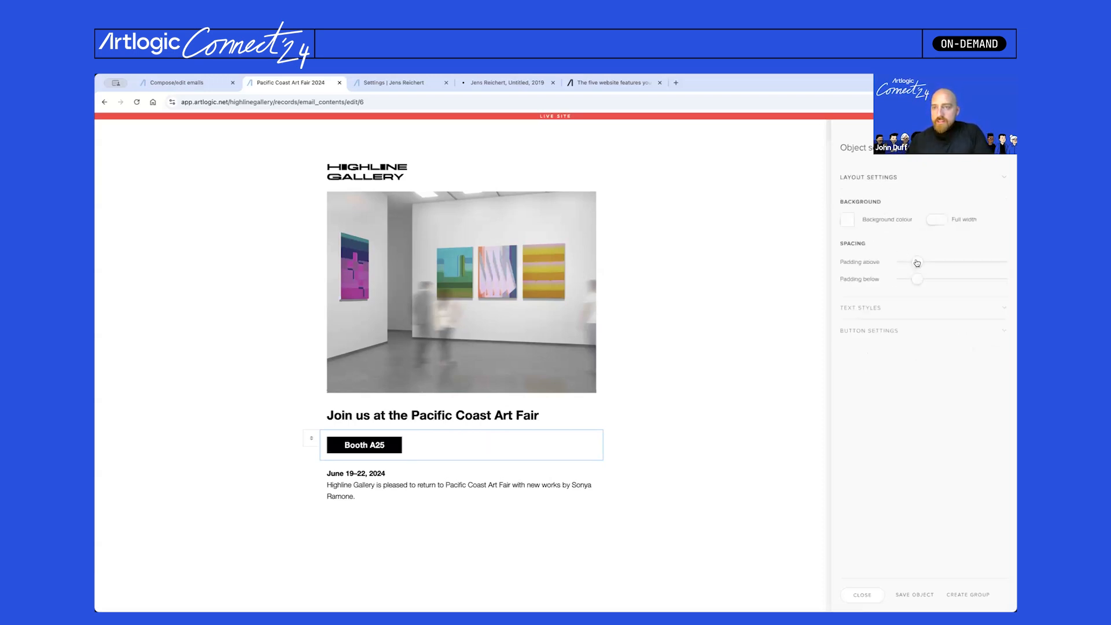
mouse_move(917, 263)
mouse_down()
mouse_move(903, 262)
mouse_move(906, 280)
mouse_up()
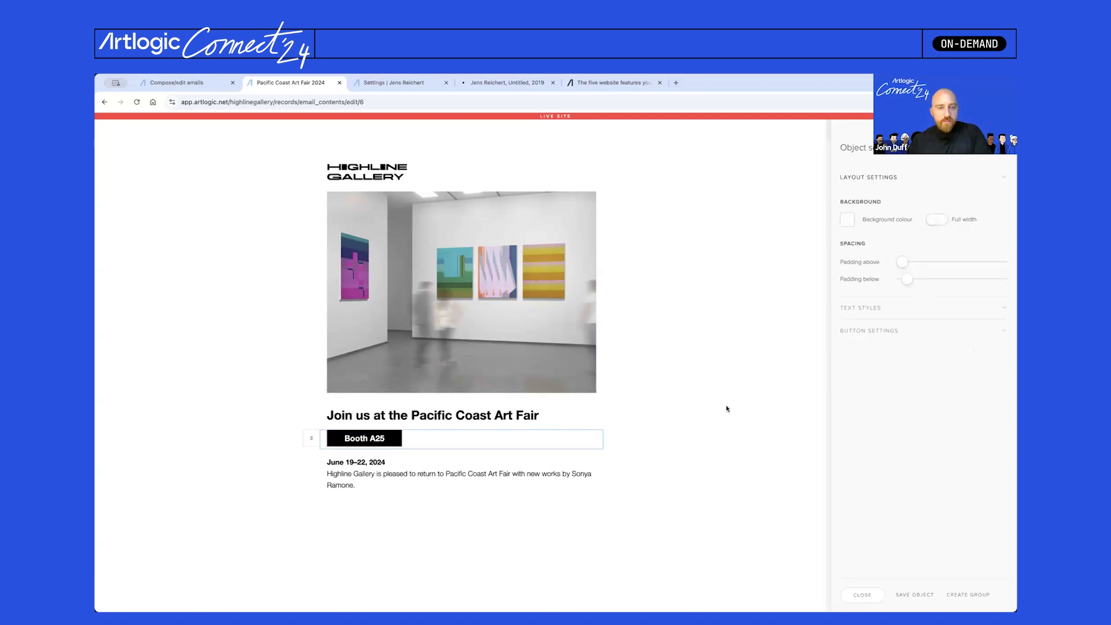
click(625, 408)
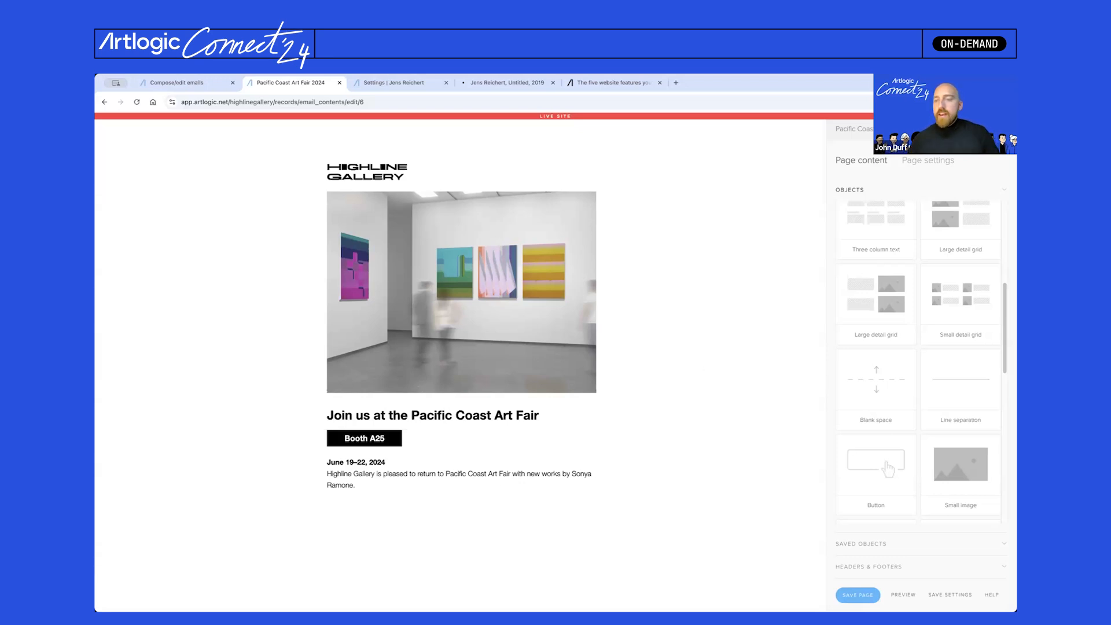
- Place a two-column grid under the fair description and add two items to it
scroll(947, 342, up, 5)
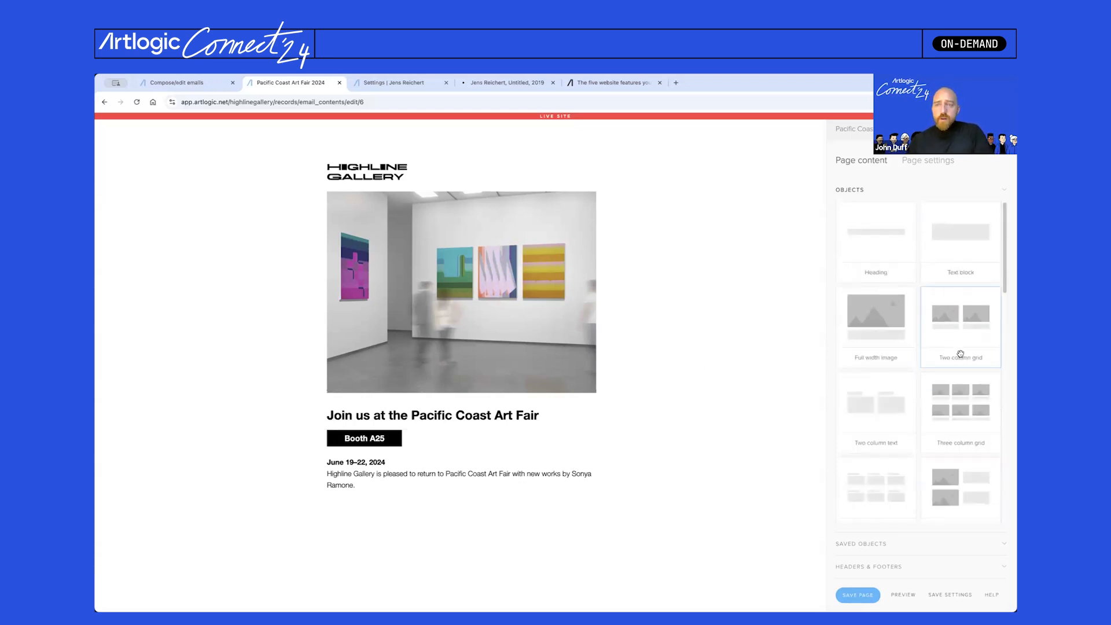
drag(962, 326, 502, 502)
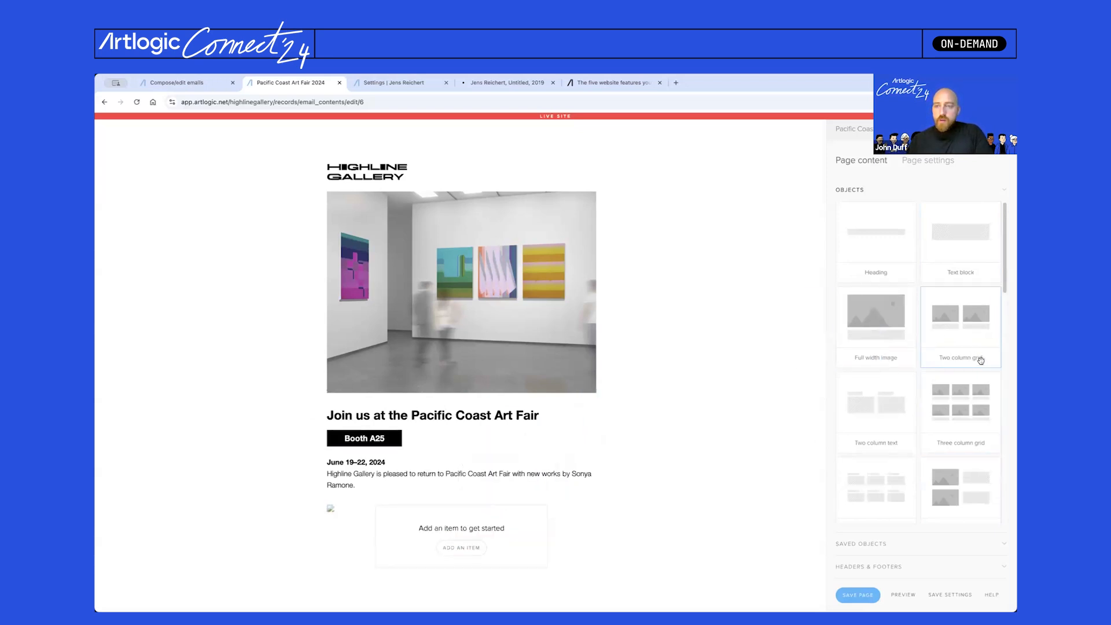
scroll(950, 415, down, 1)
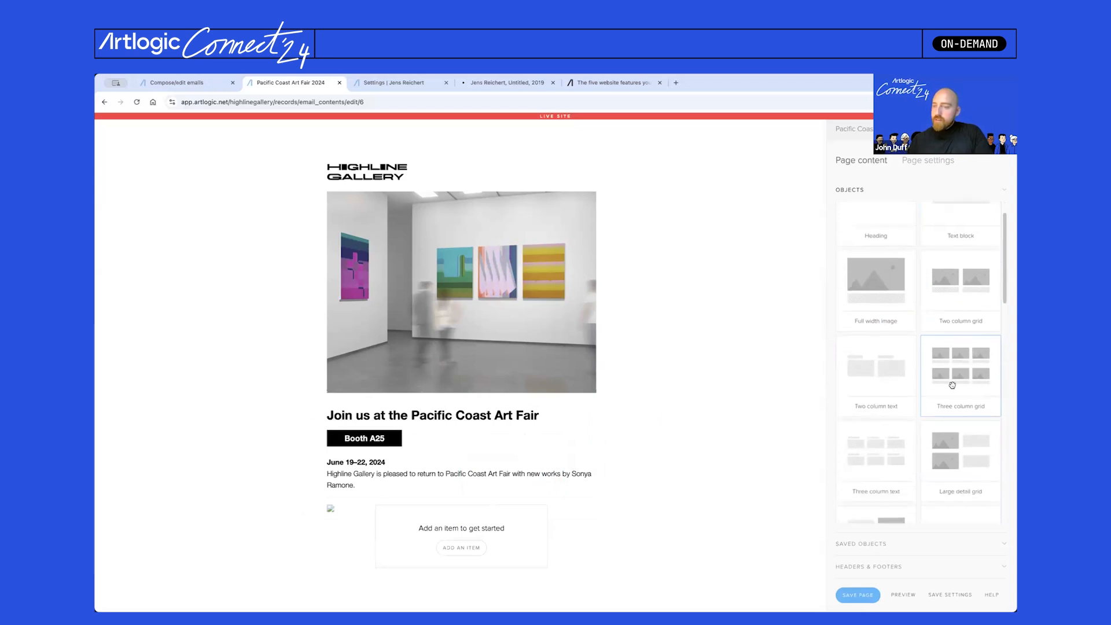
scroll(941, 414, down, 3)
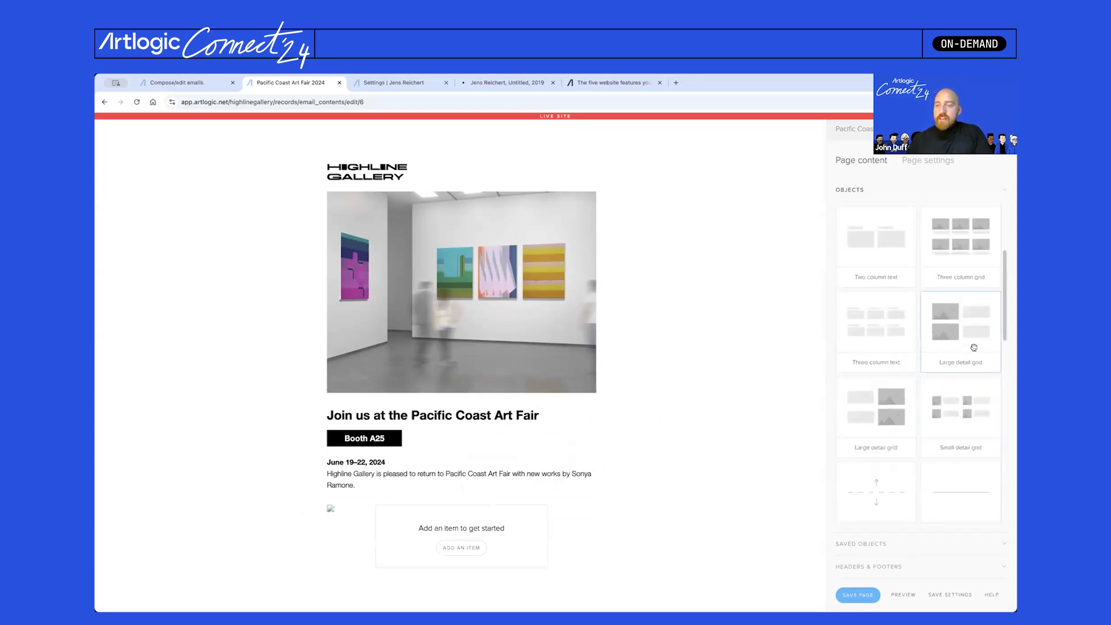
click(455, 548)
scroll(504, 510, down, 1)
mouse_move(405, 443)
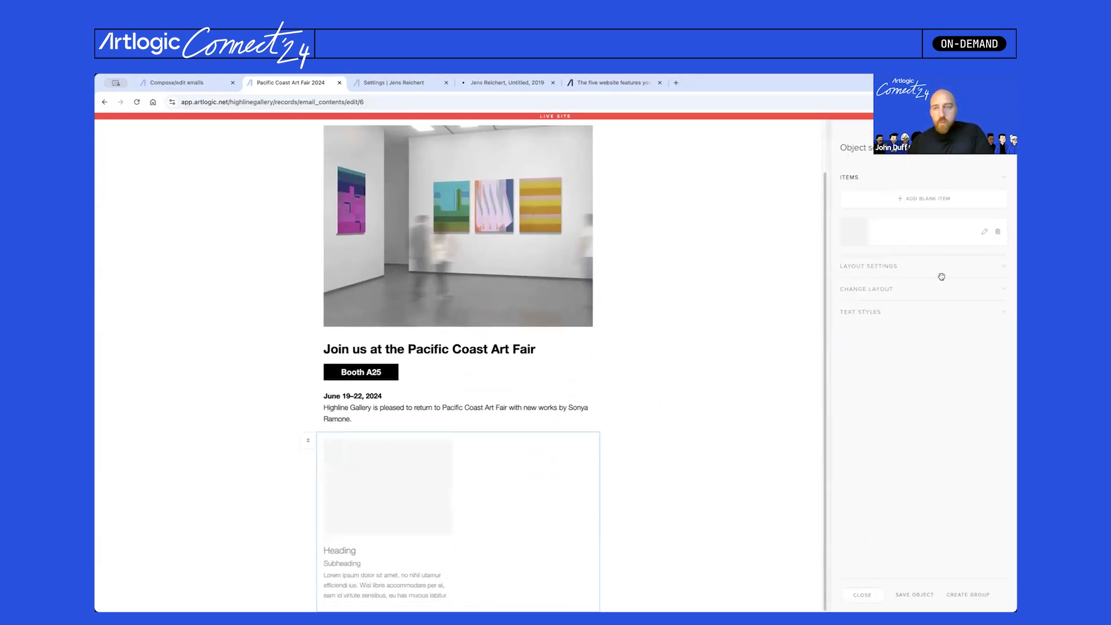
click(961, 200)
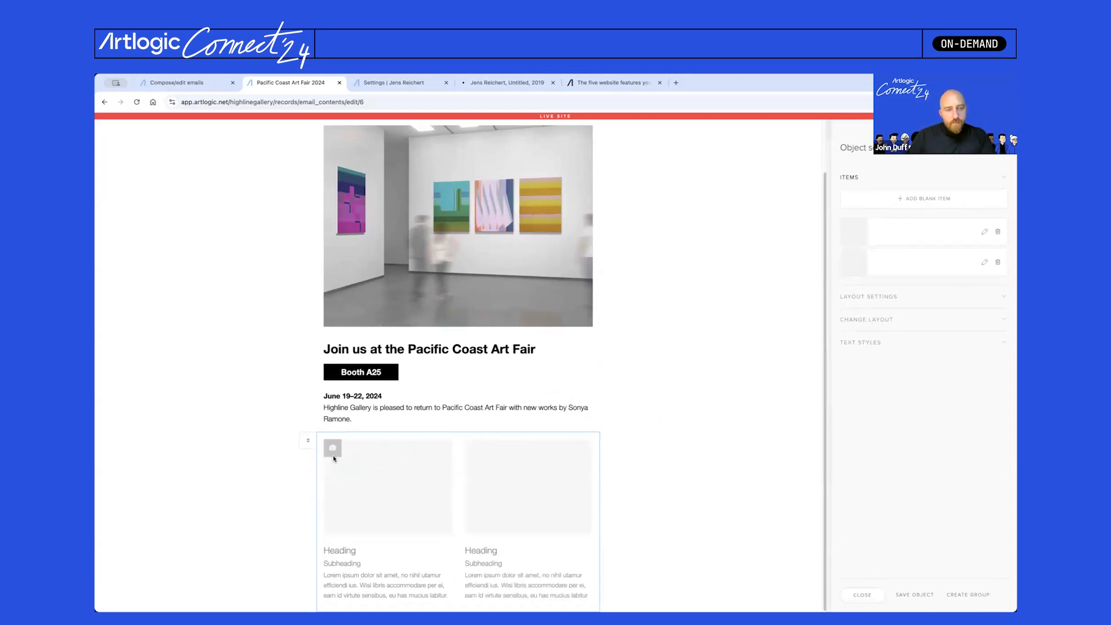
- Pick an artwork image for each of the two grid items
click(333, 456)
double_click(609, 280)
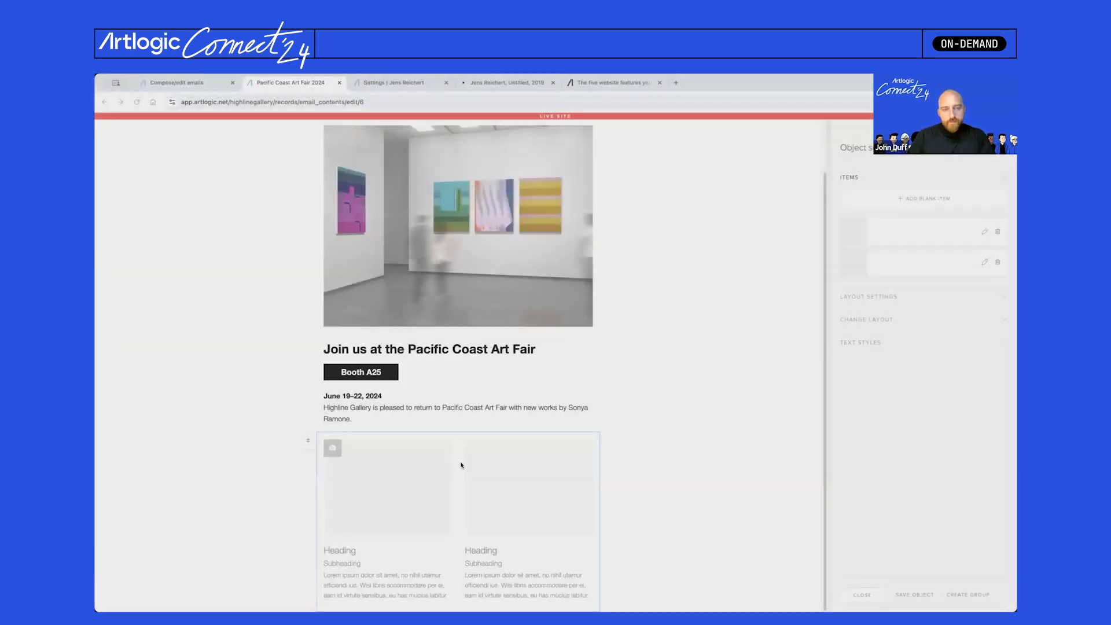
click(474, 449)
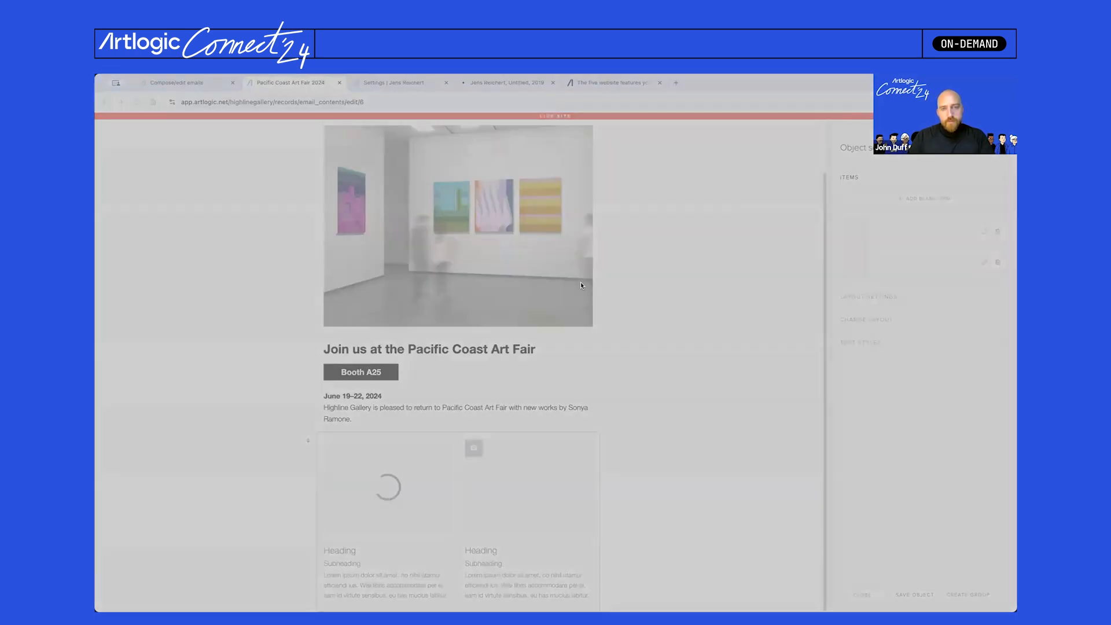
double_click(582, 286)
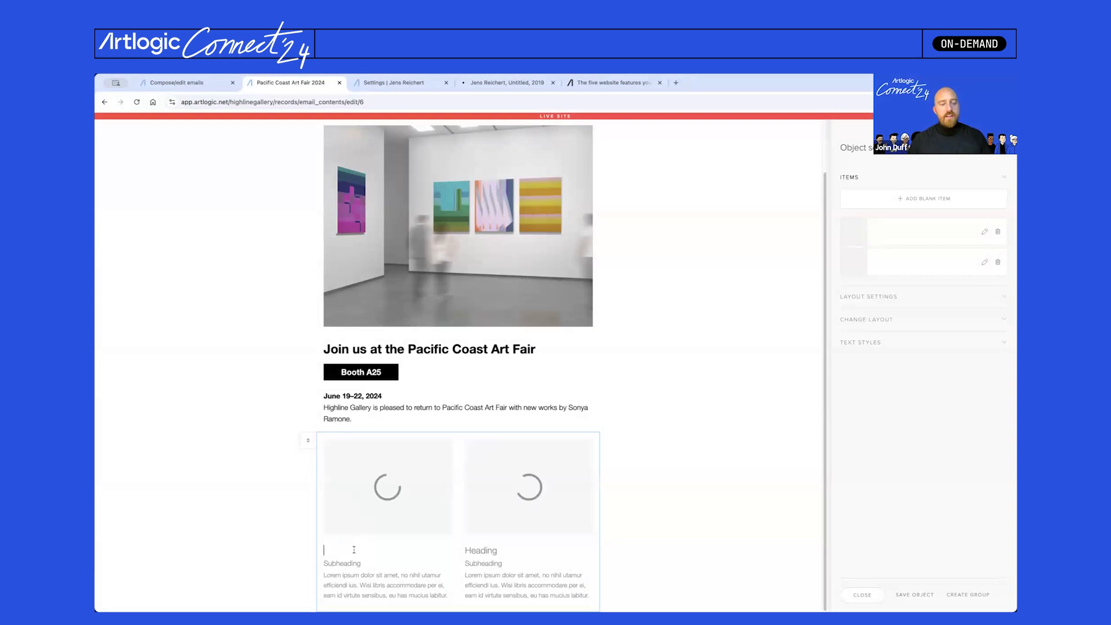
- Head both grid items 'Untitled'
text(Un)
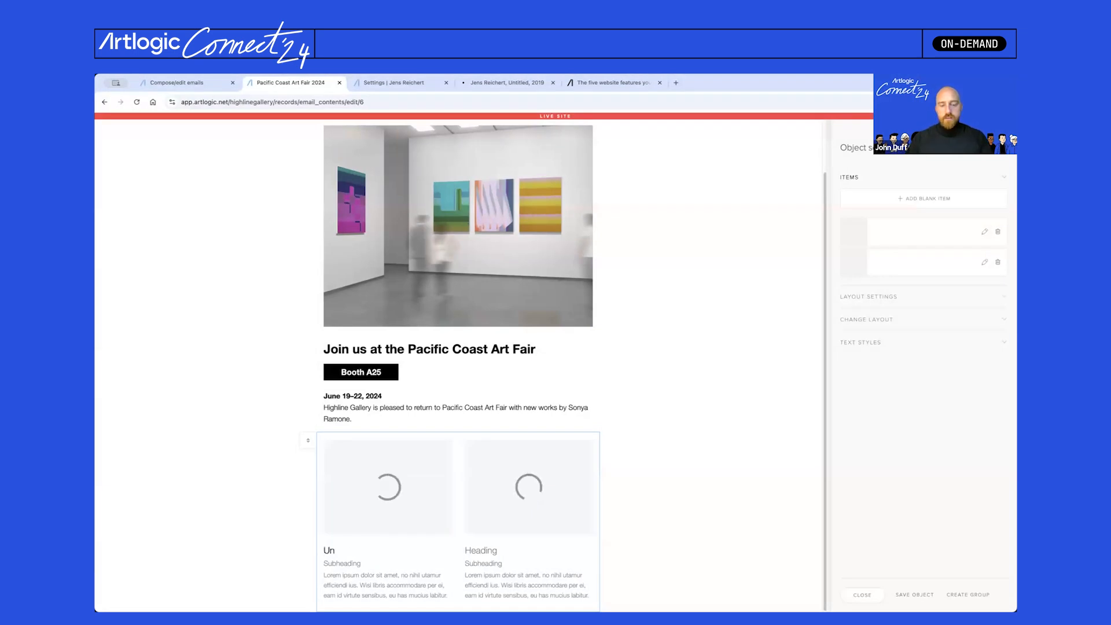
text(titled)
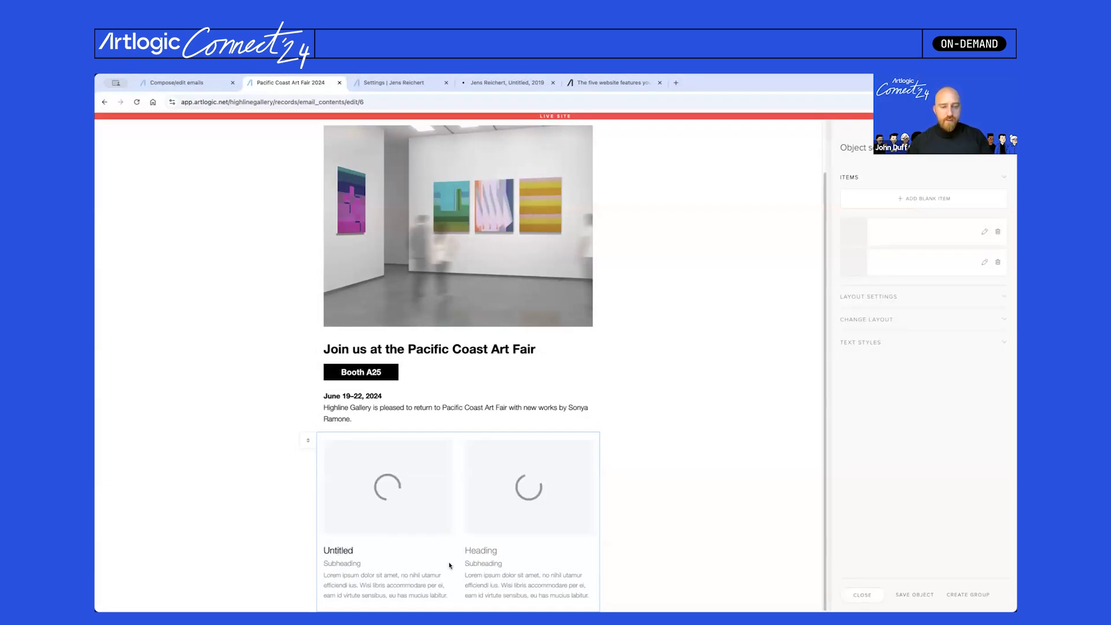
click(479, 552)
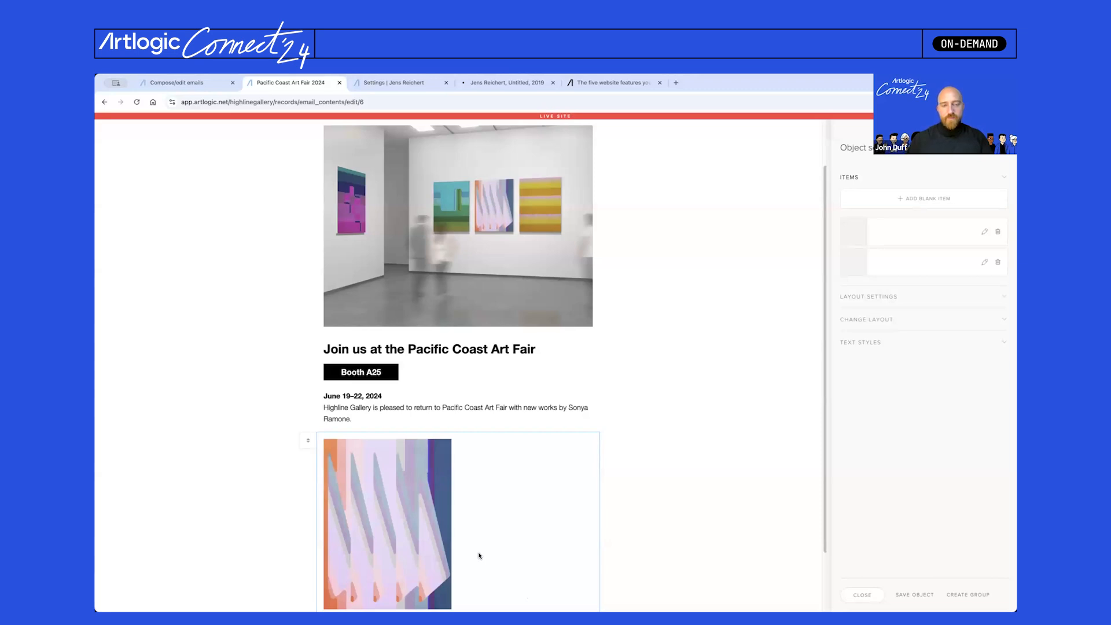
scroll(473, 463, down, 1)
click(484, 550)
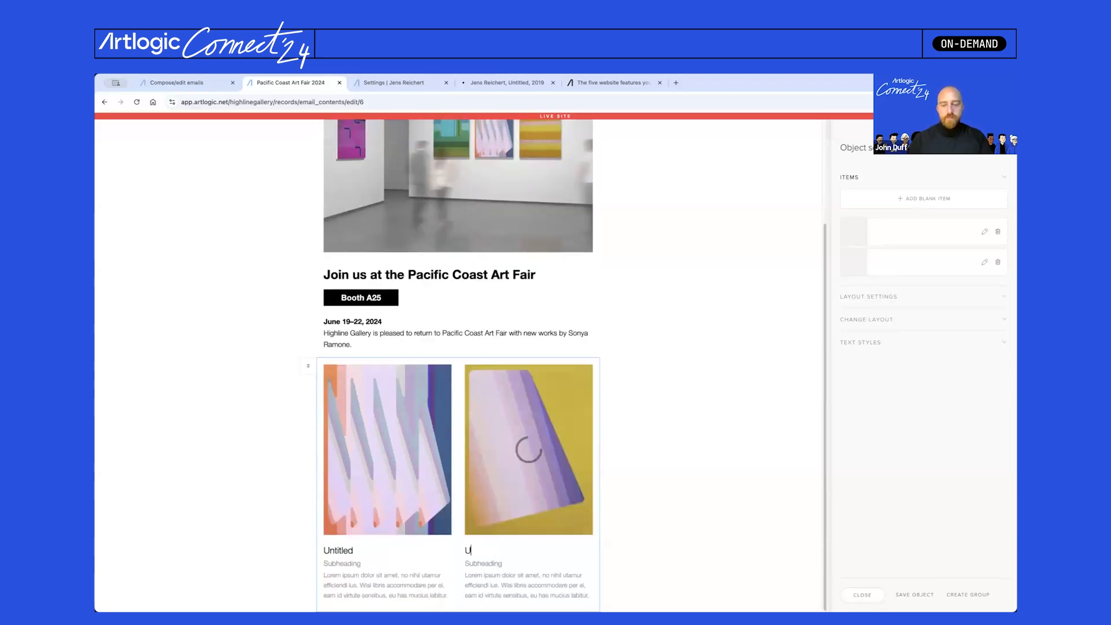
click(492, 551)
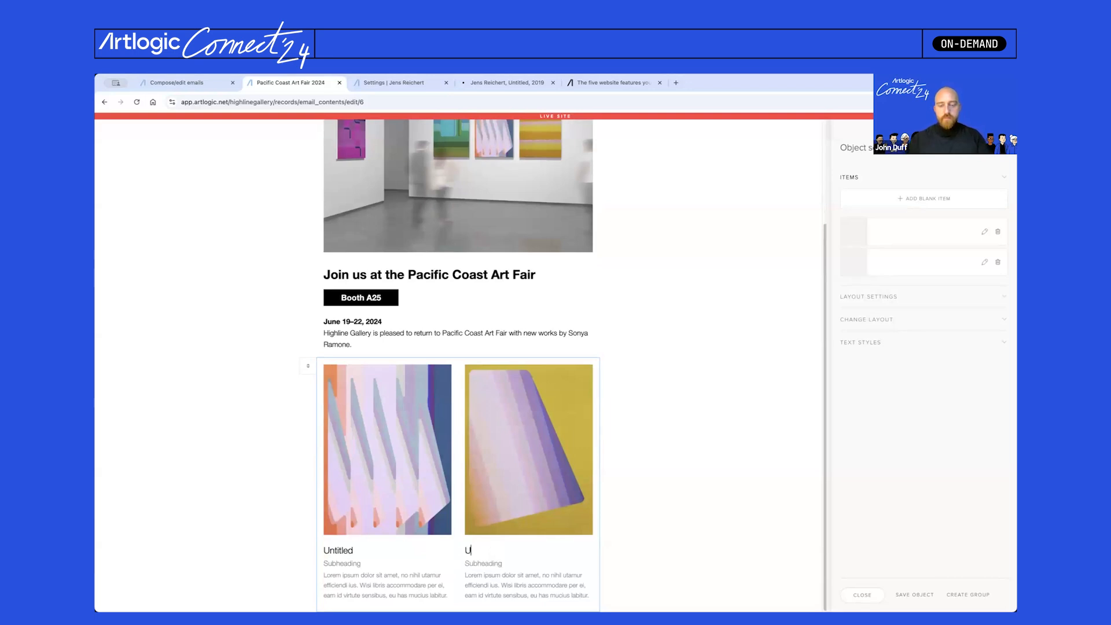
text(Untitled)
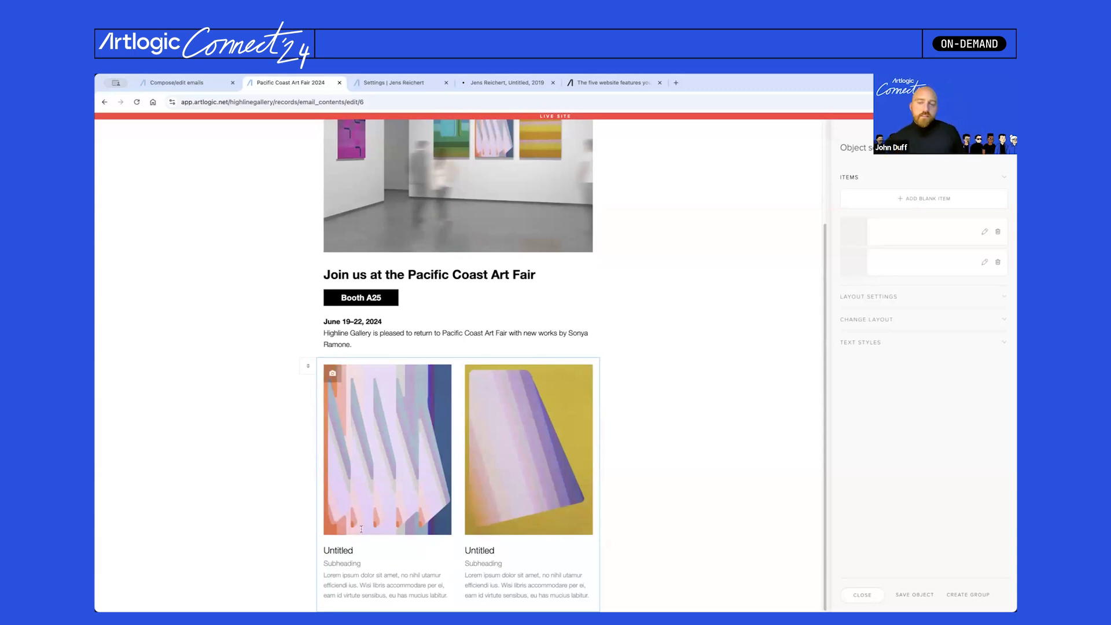
- Set the grid's Heading 3 style to Medium weight, size 18
click(901, 342)
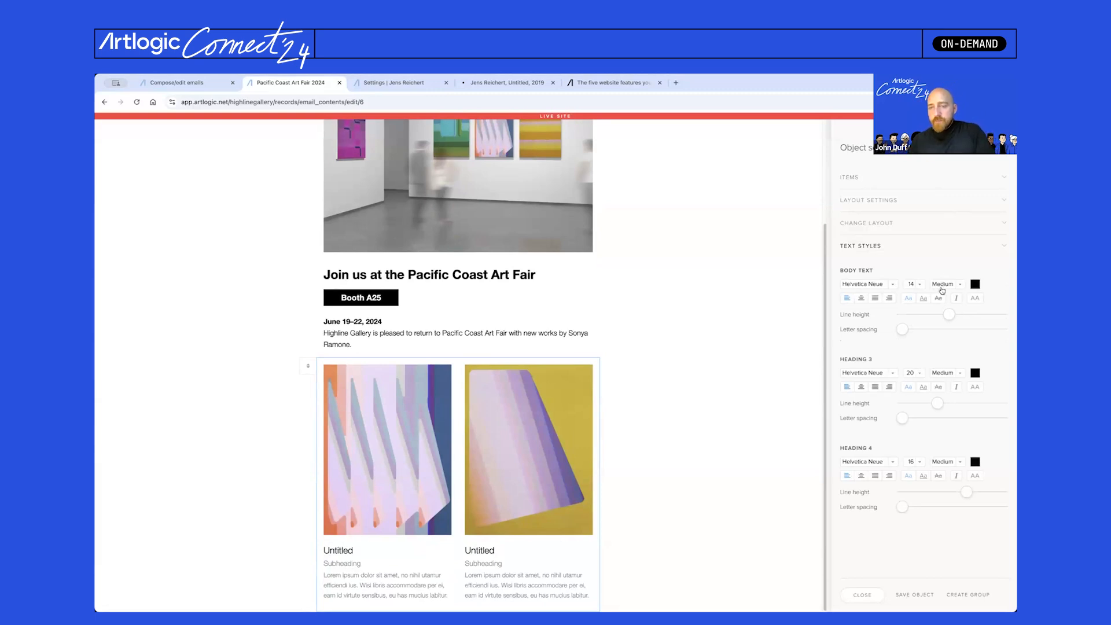
click(944, 378)
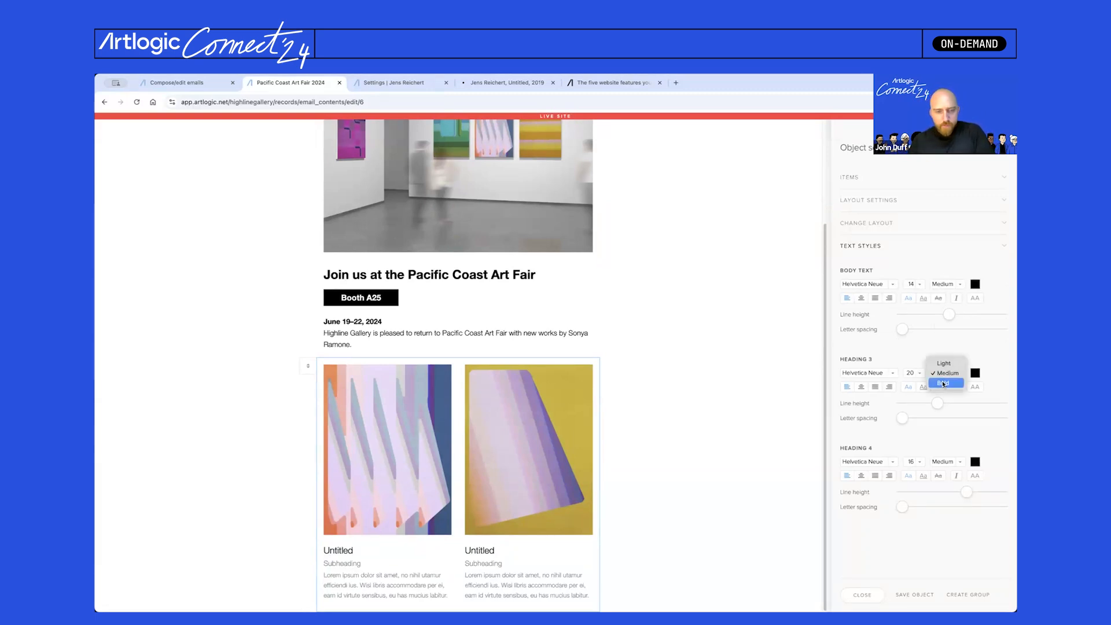
click(943, 382)
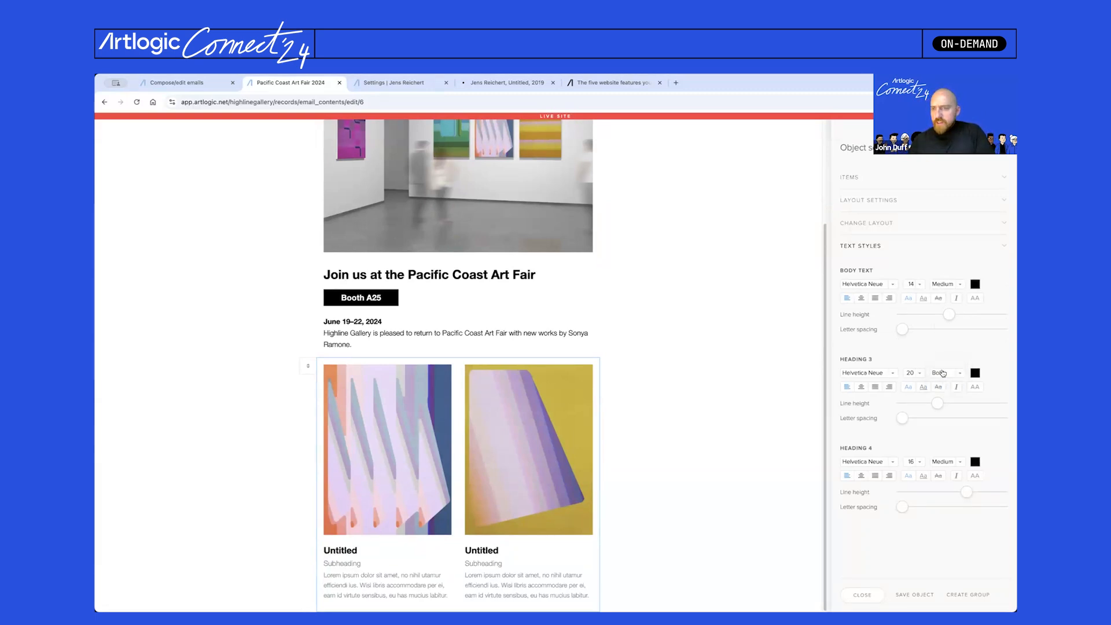
click(940, 372)
click(937, 365)
click(911, 373)
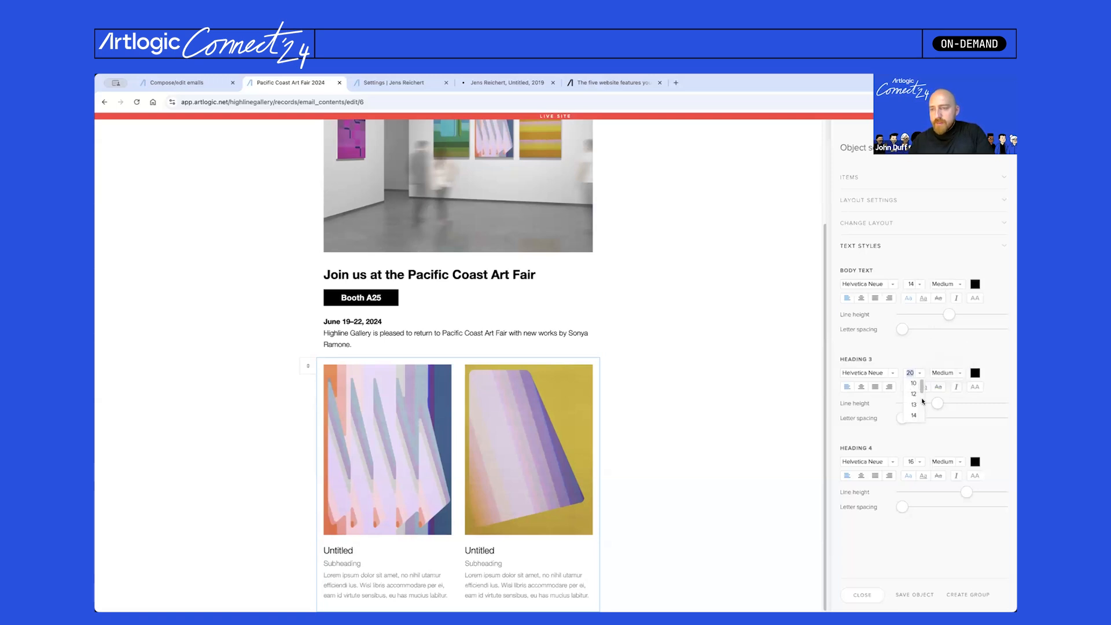
scroll(913, 408, up, 1)
click(914, 401)
- Caption both artworks with 2024, Oil on Canvas, 60 x 100 cm
click(353, 564)
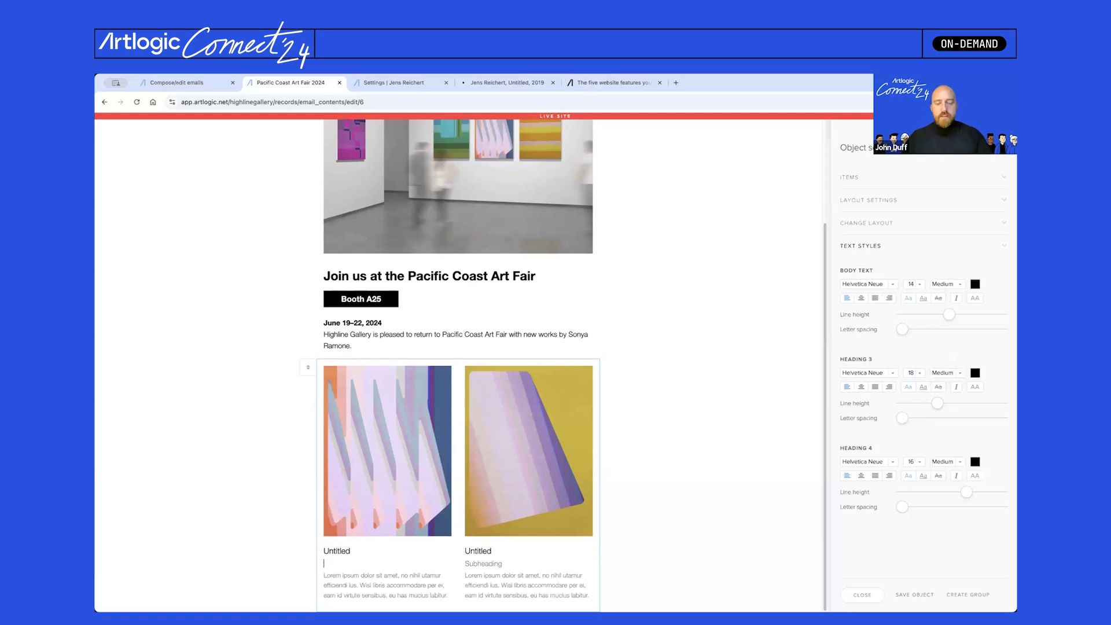
click(475, 561)
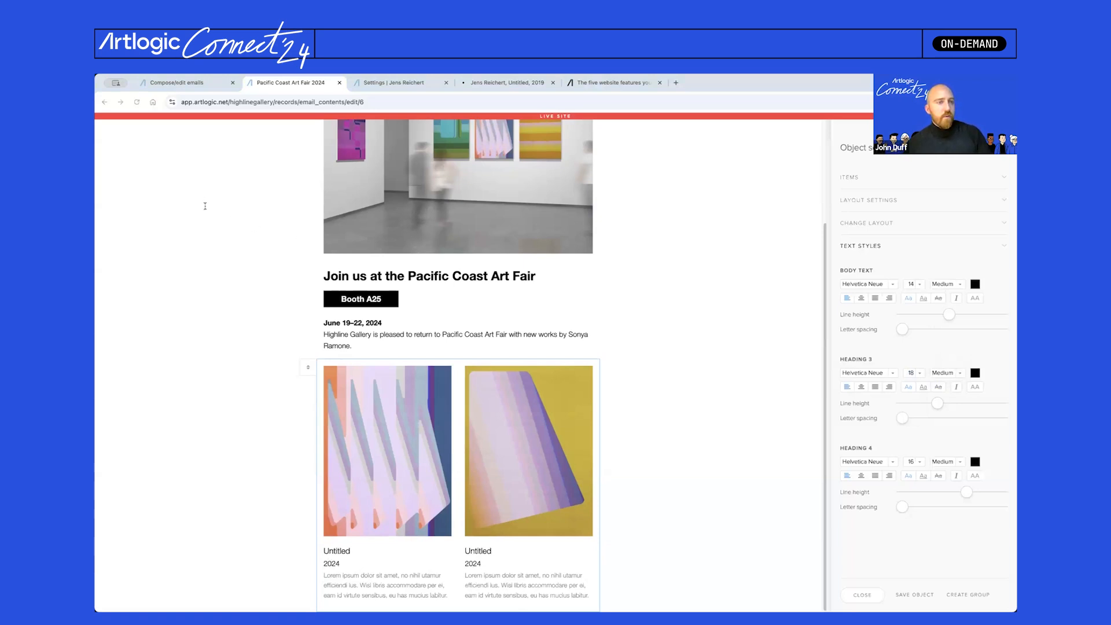
click(356, 590)
text(Oil on Canvas 60 x 100 cm)
click(480, 587)
text(Oil on Canvas 60 x 100 cm)
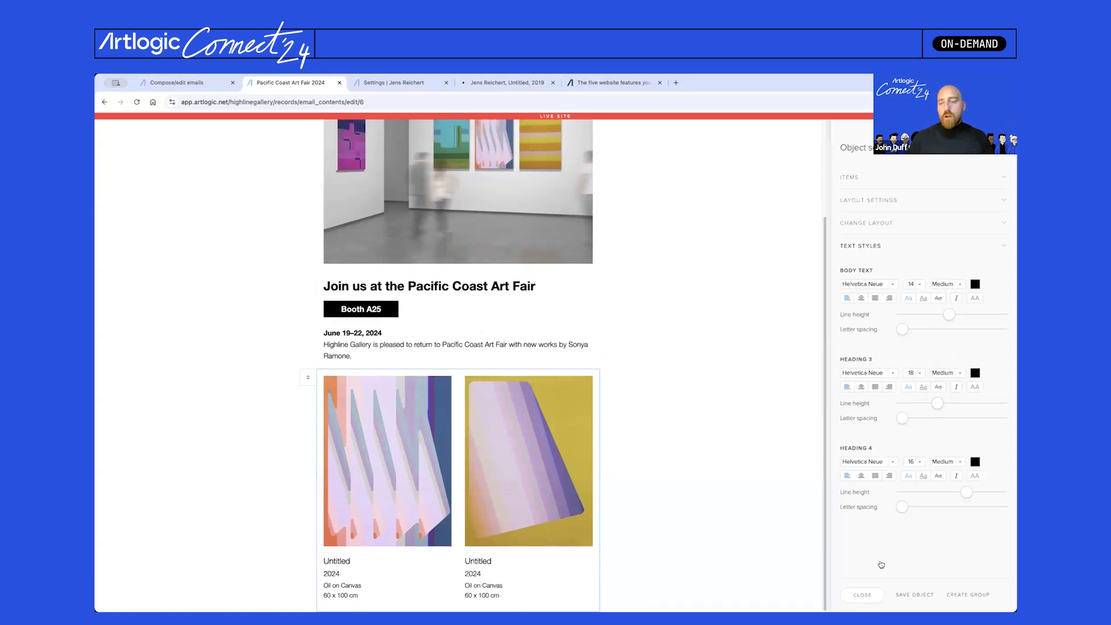
- Add a text block under the two-artwork grid and clear its lorem ipsum placeholder
click(862, 595)
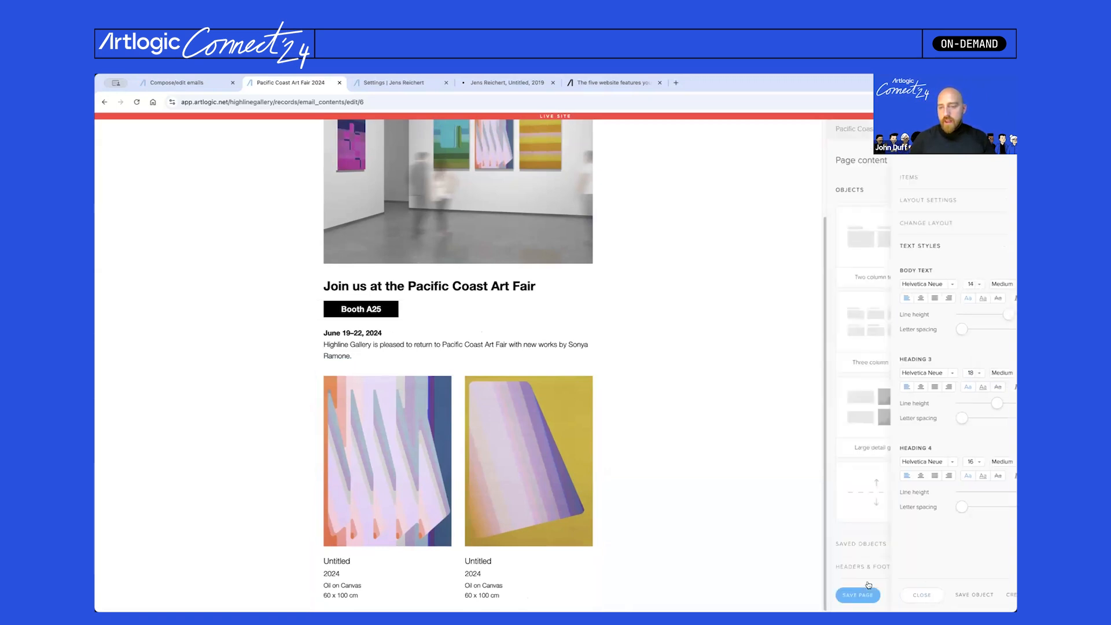
scroll(883, 336, up, 3)
drag(961, 237, 511, 543)
click(503, 560)
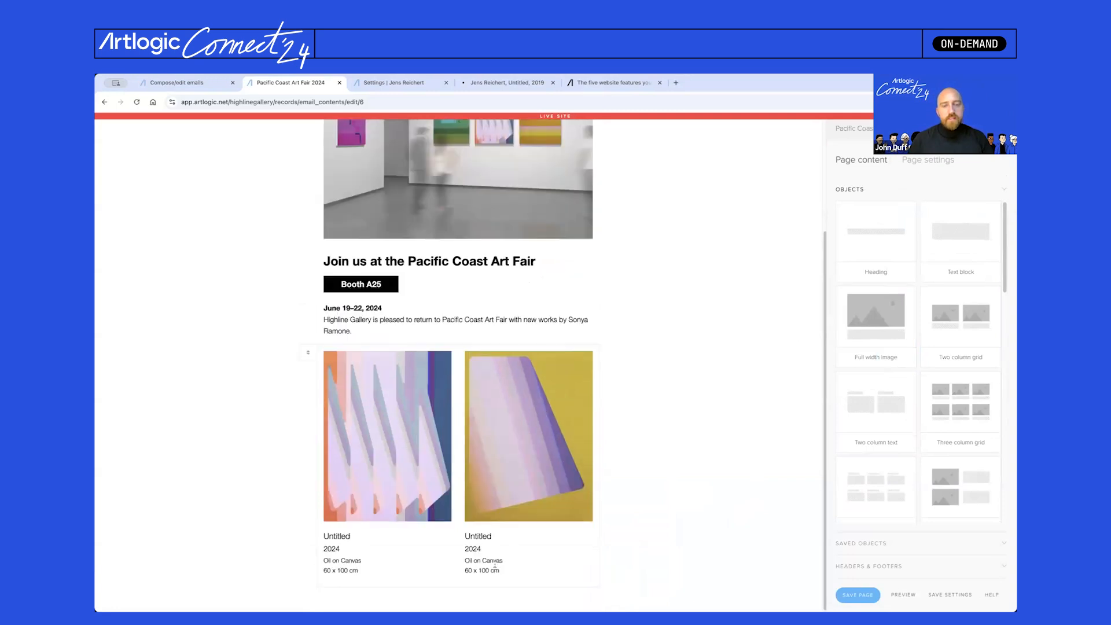
click(489, 596)
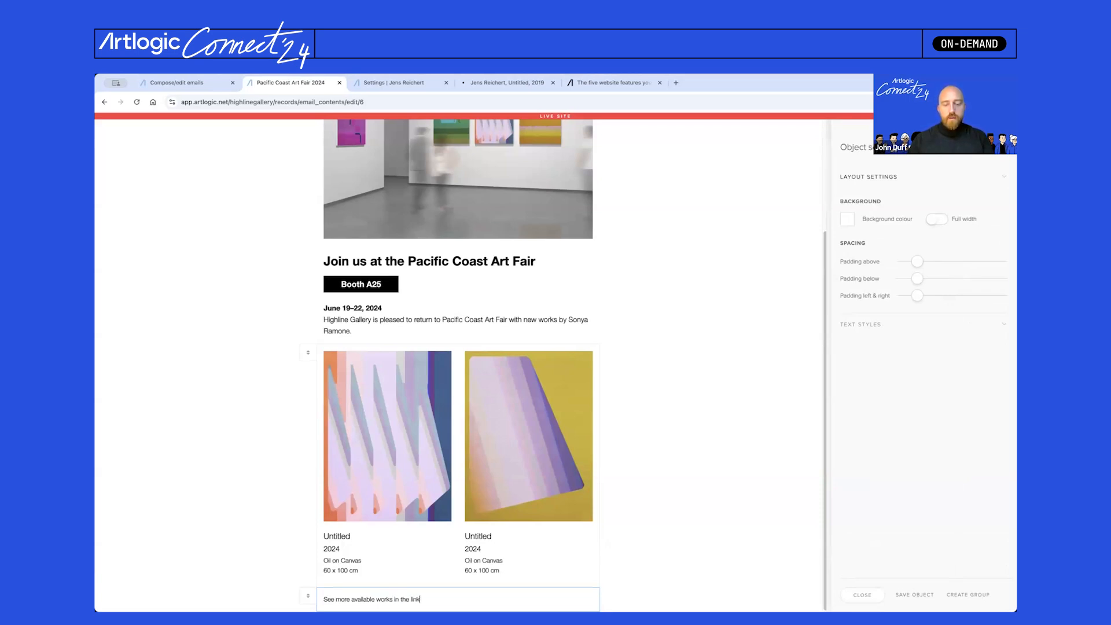
- Finish the line 'See more available works in the link below.' and set its font size to 18
text(ow.)
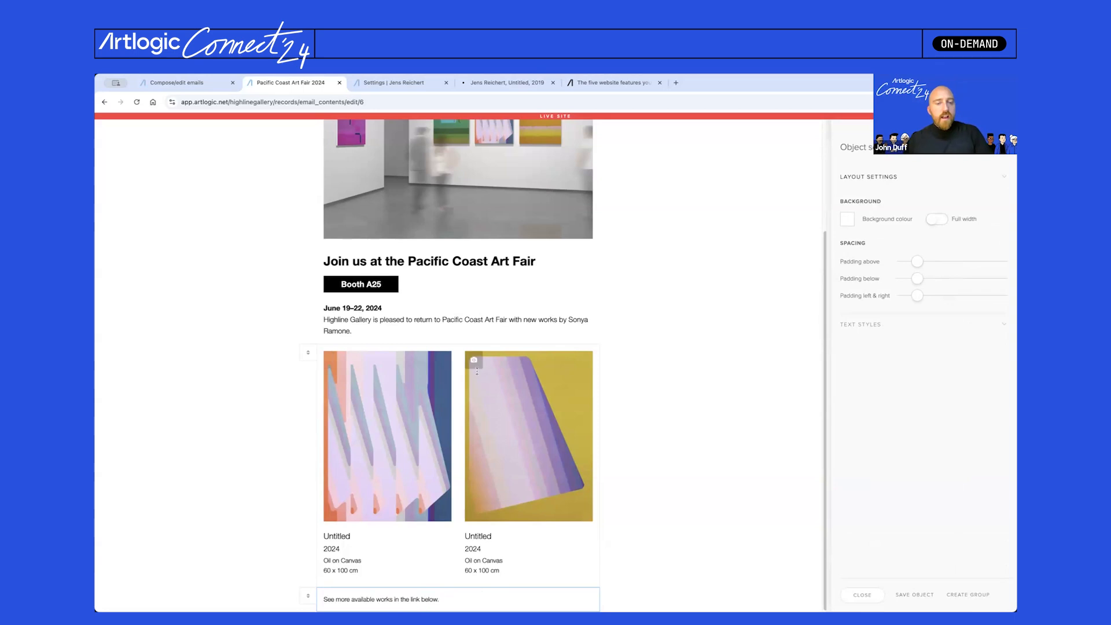
click(863, 596)
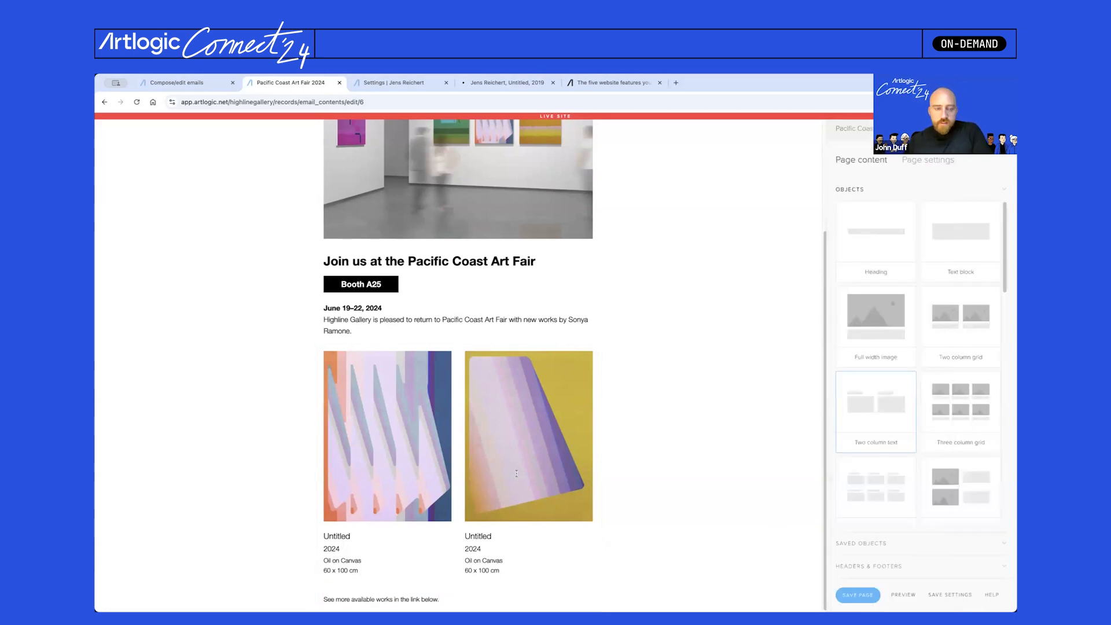
click(478, 596)
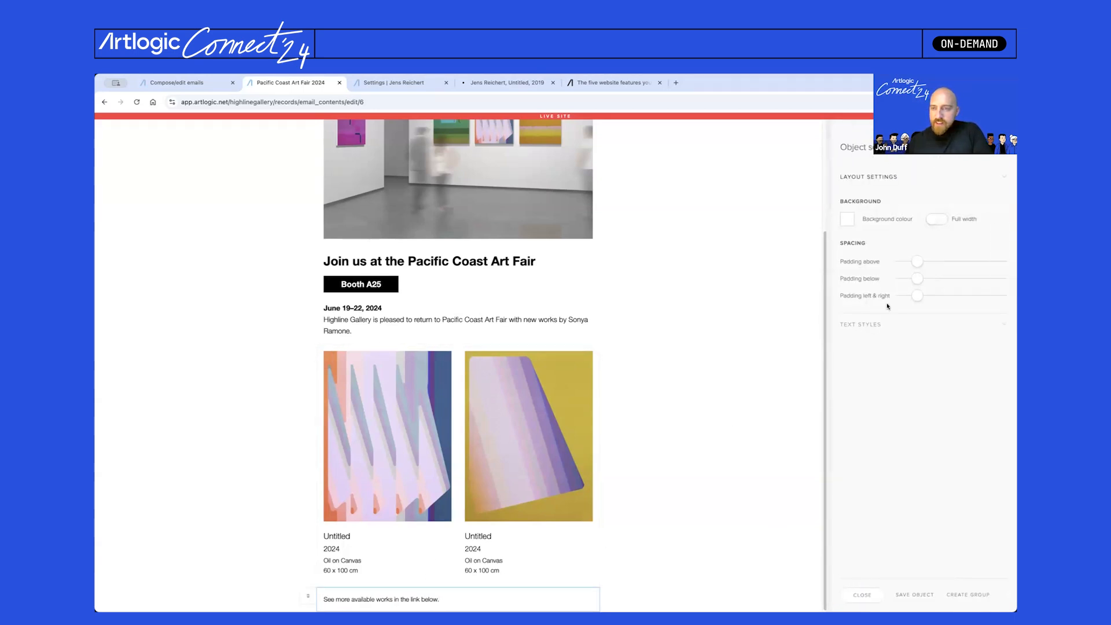
click(933, 325)
click(914, 237)
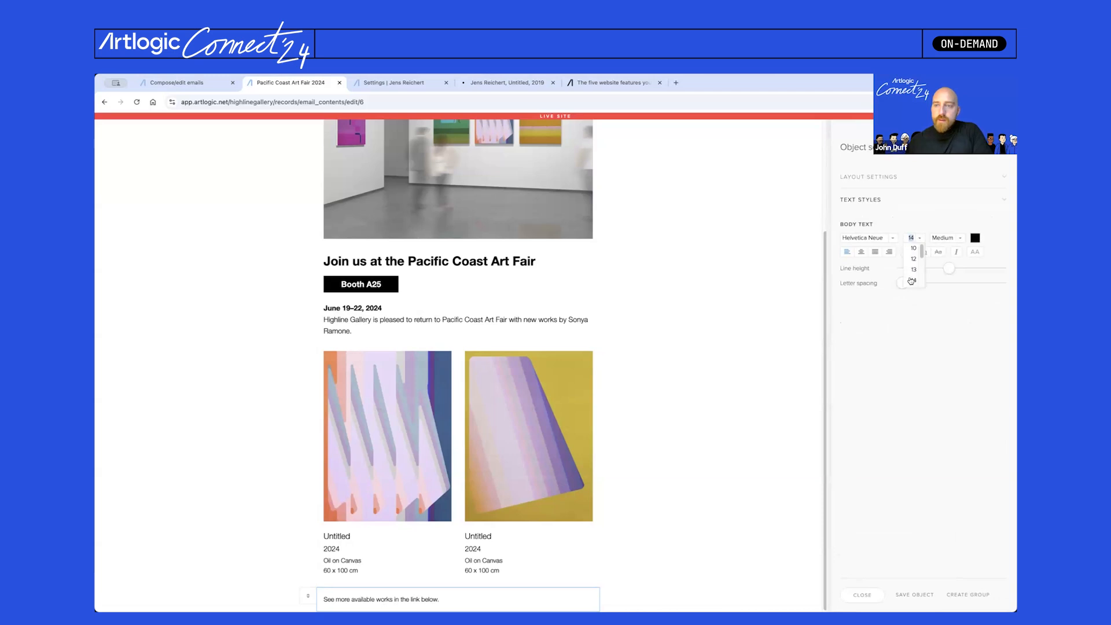
scroll(911, 280, down, 2)
click(908, 272)
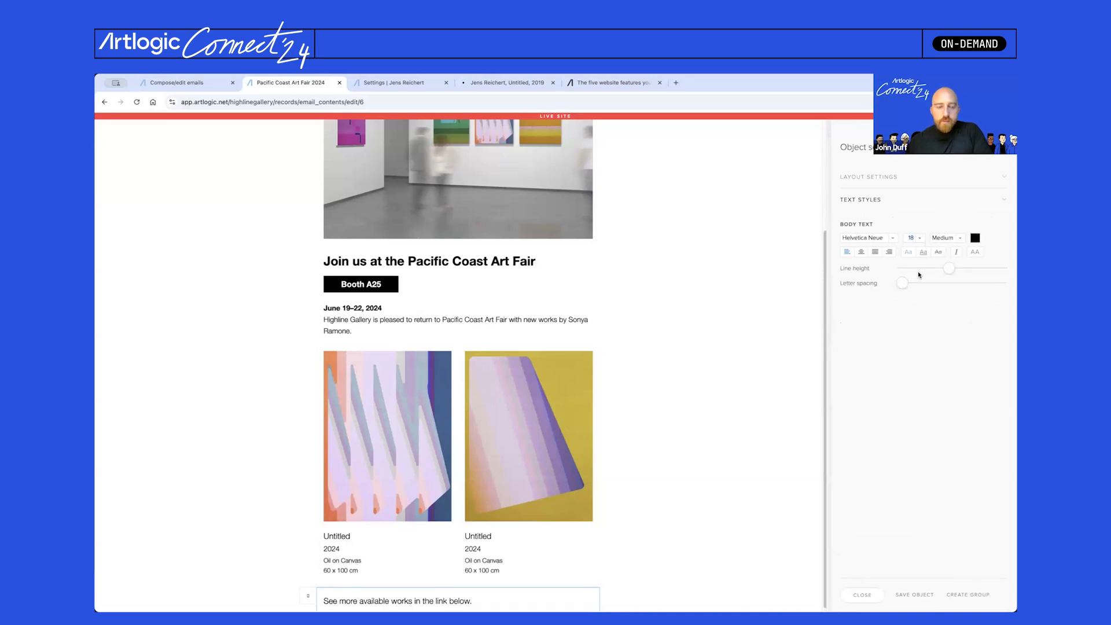
click(872, 596)
- Add a placeholder button and move it below the 'See more available works in the link below.' line
scroll(865, 397, down, 5)
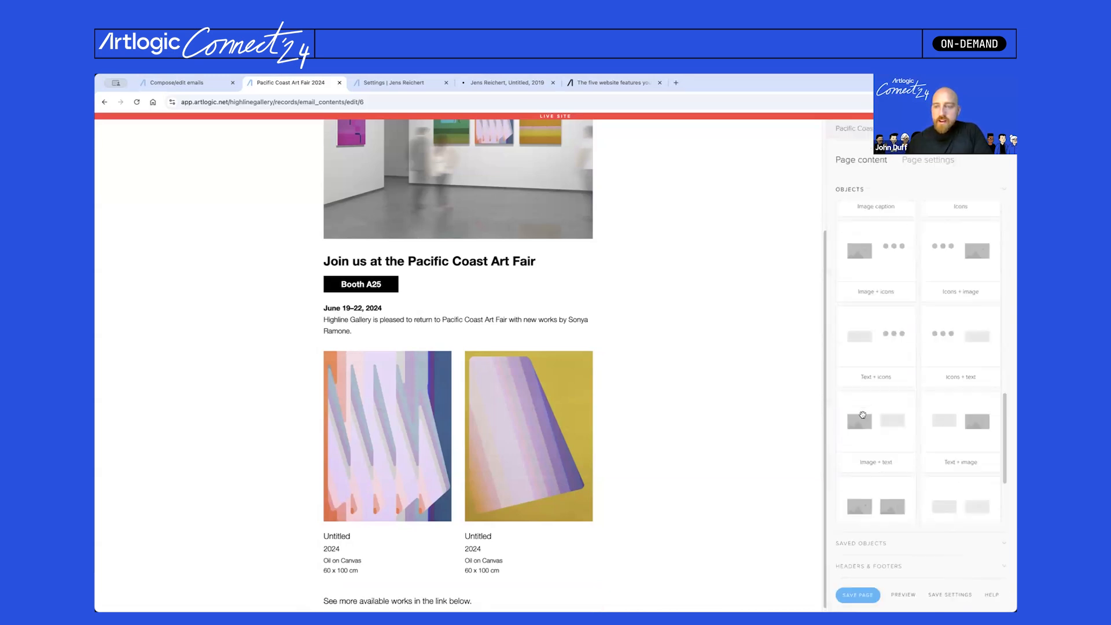
scroll(865, 396, up, 5)
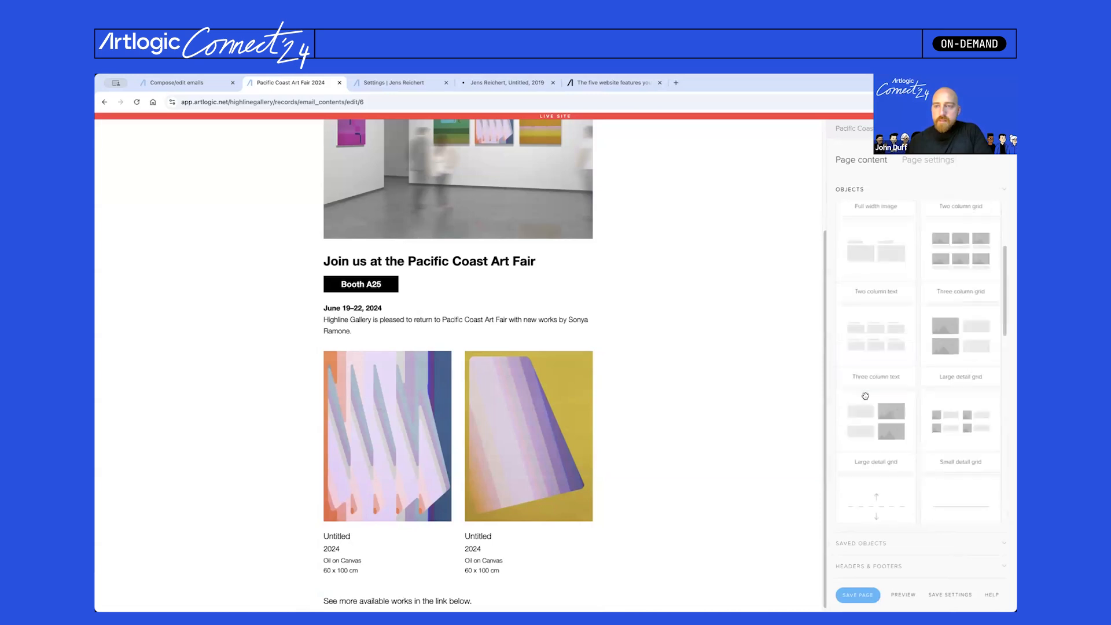
scroll(866, 396, down, 5)
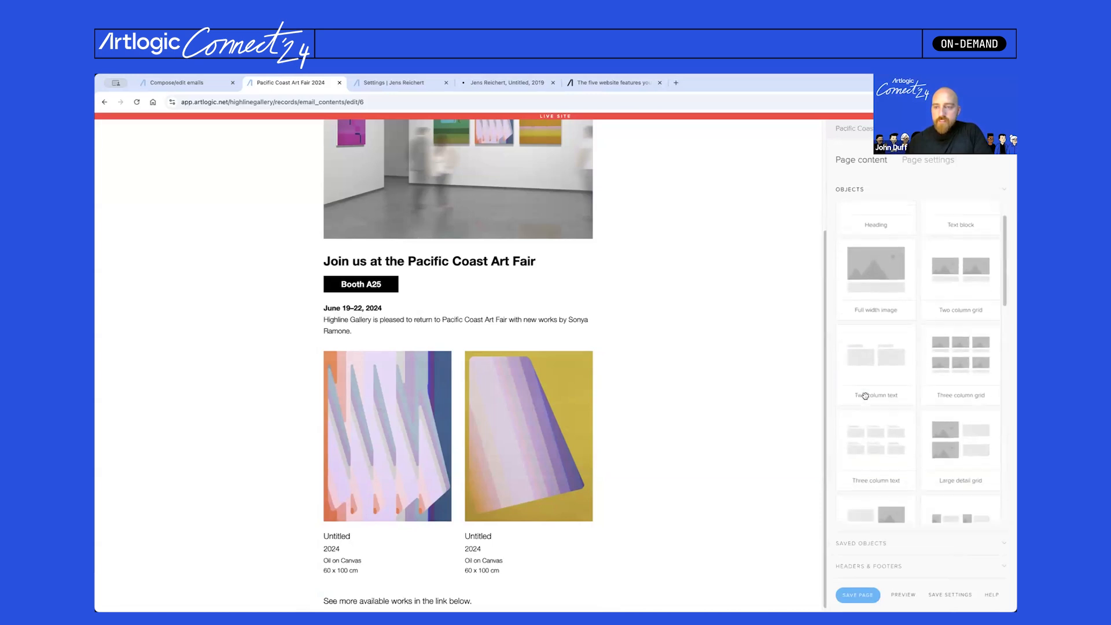
drag(876, 466, 538, 597)
scroll(500, 464, down, 1)
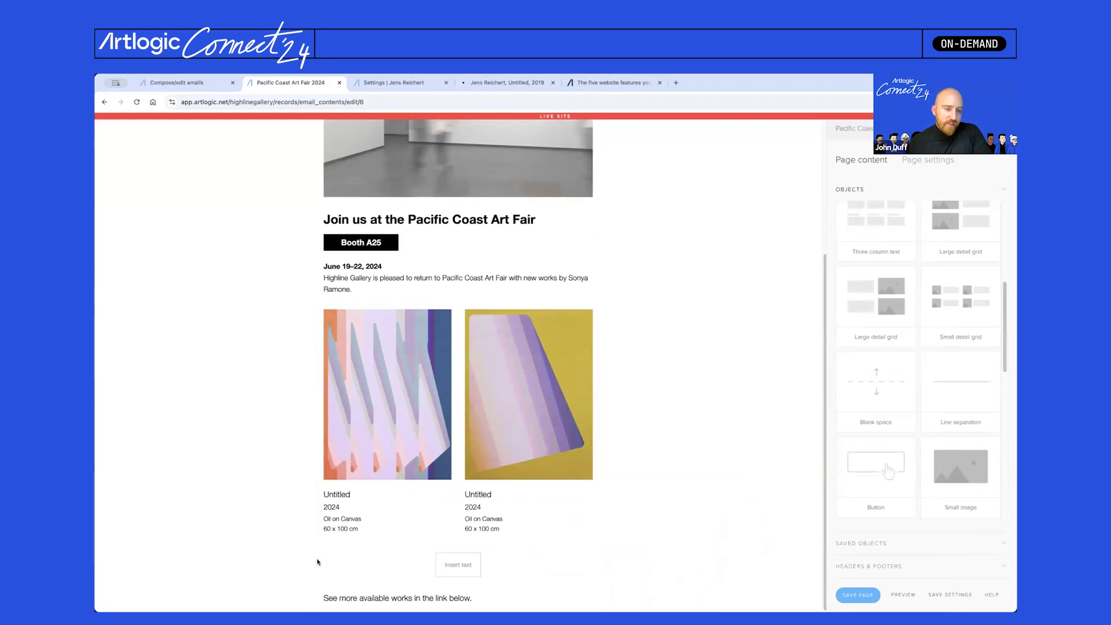
drag(310, 577, 318, 593)
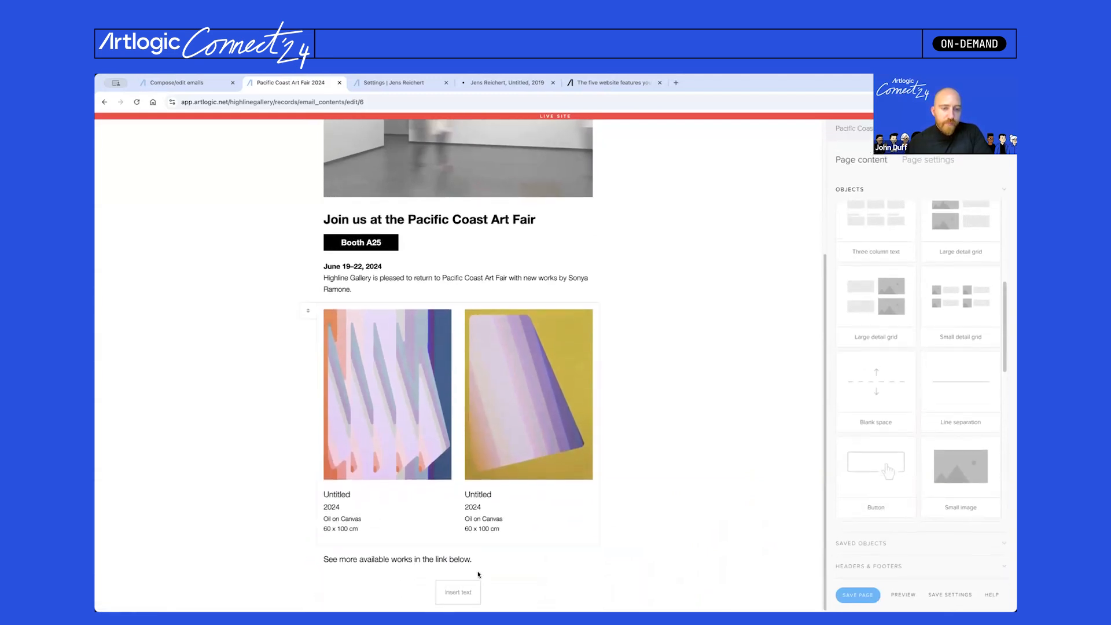
click(454, 591)
click(913, 331)
- Give the button a black background and a bold white size-18 label
click(852, 249)
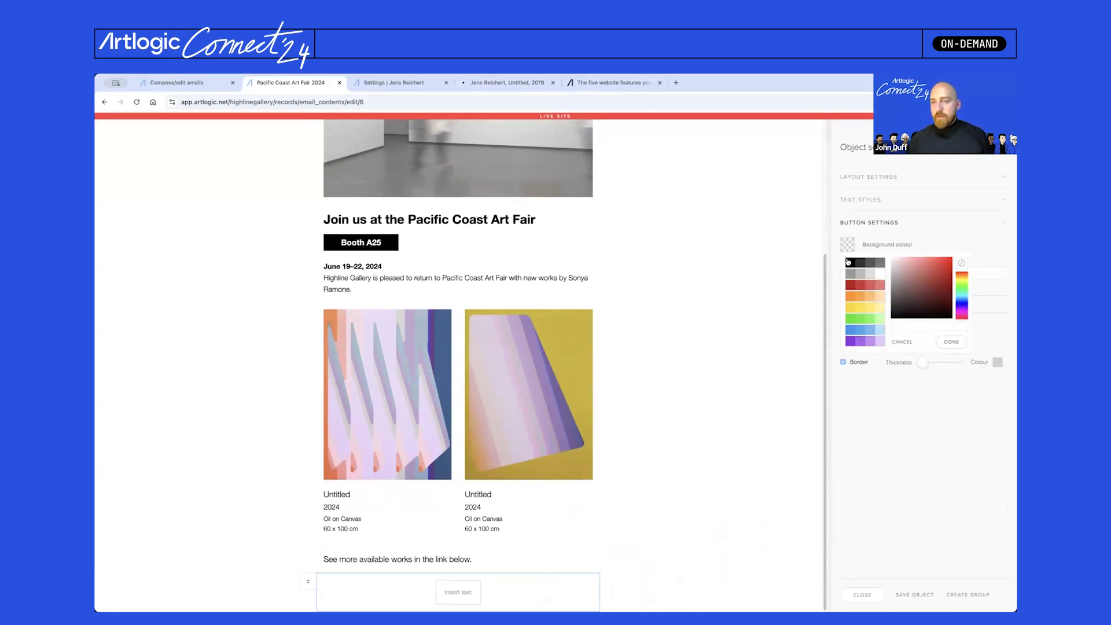
click(849, 263)
click(933, 244)
click(895, 203)
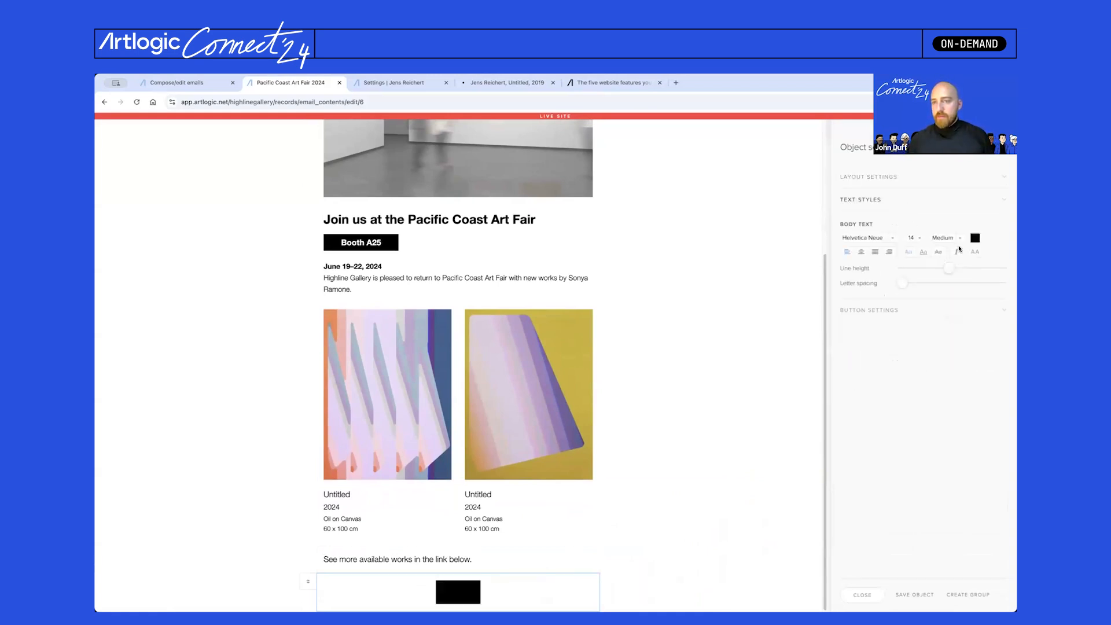
click(975, 238)
click(926, 267)
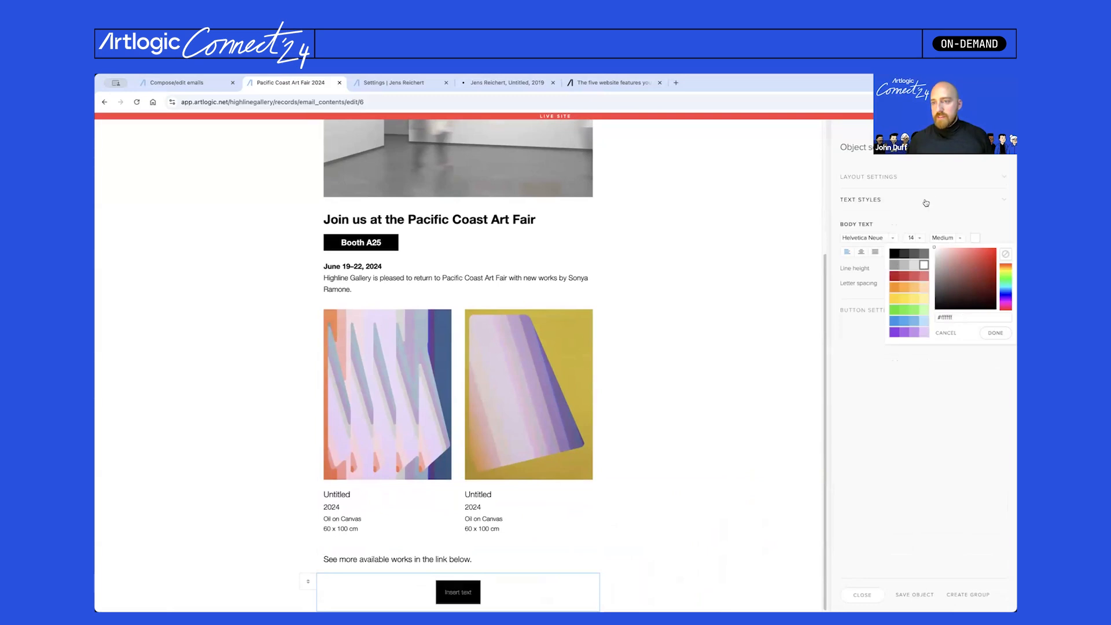
click(915, 238)
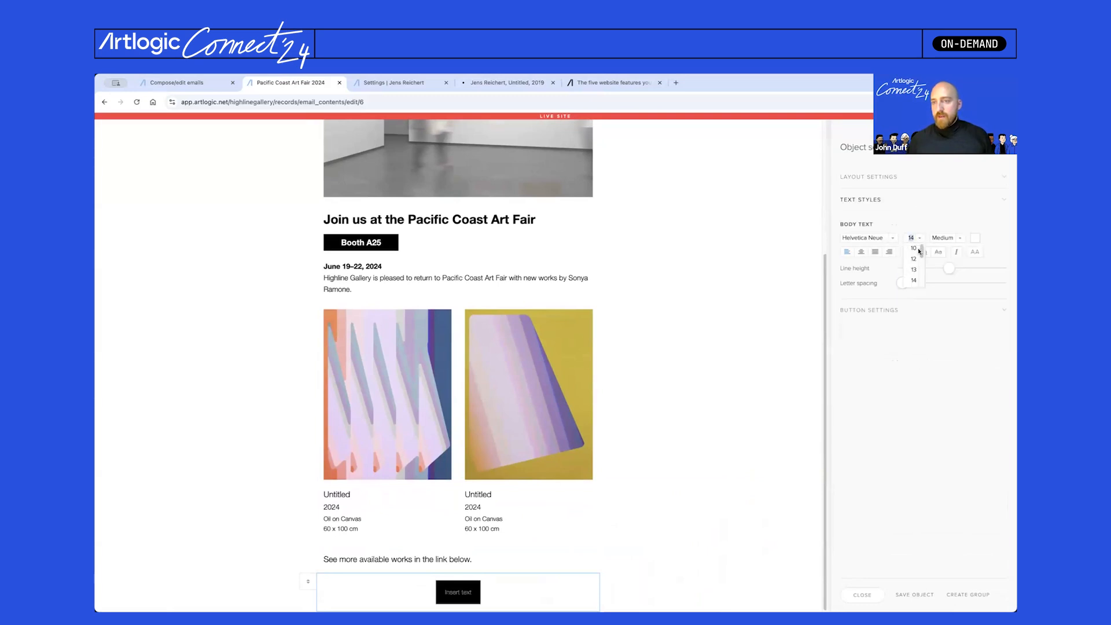
scroll(917, 256, down, 1)
click(917, 281)
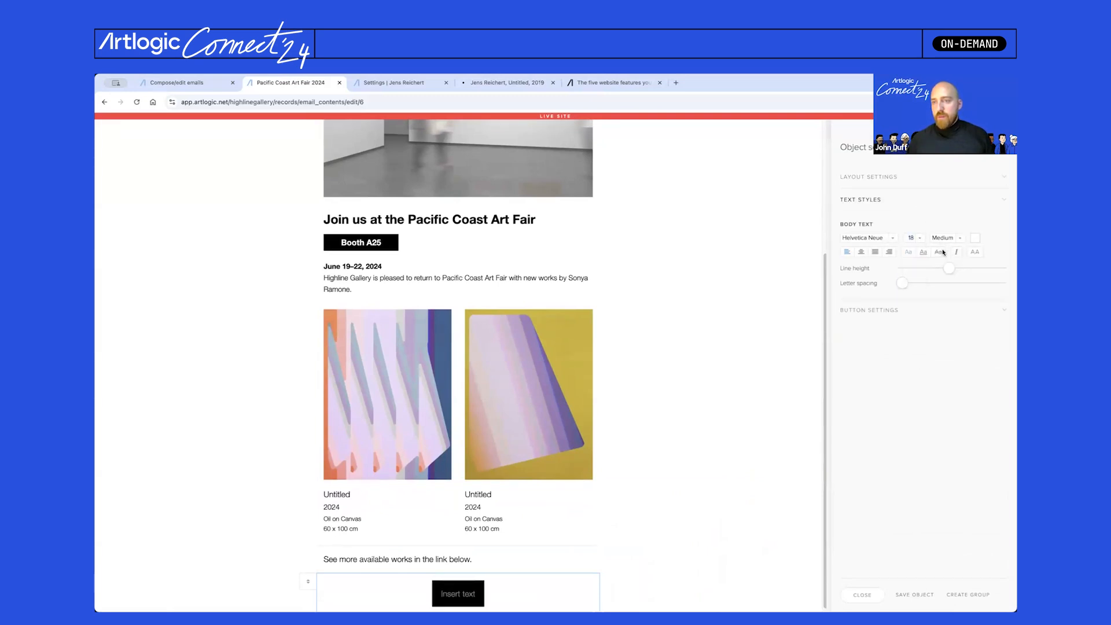
click(933, 256)
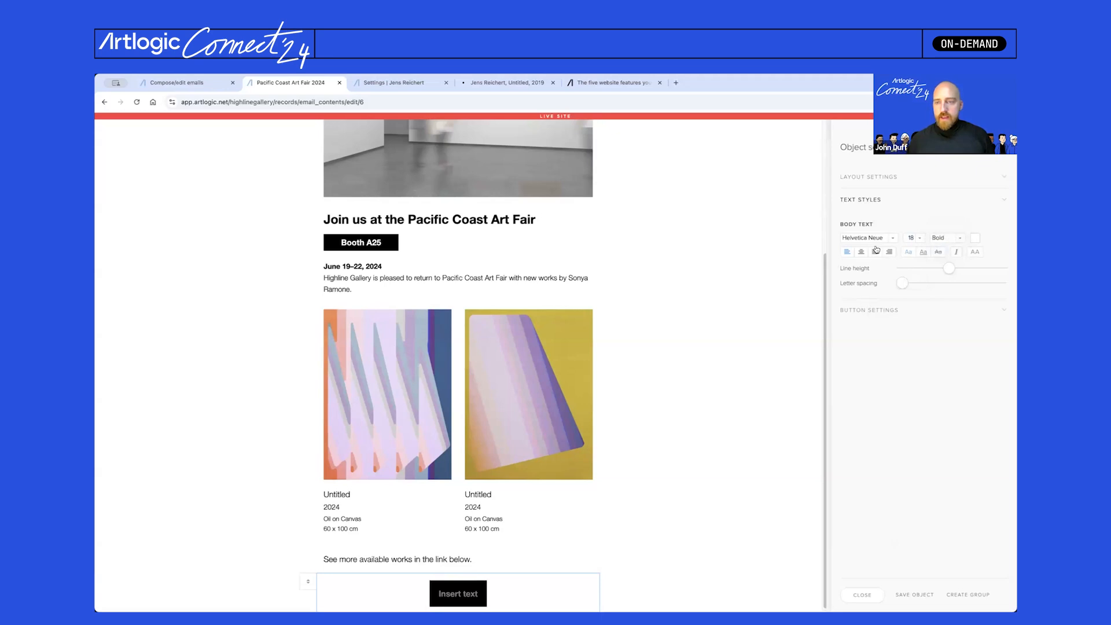
- Label the button 'See available works', align it left and remove its border
click(469, 597)
text(S)
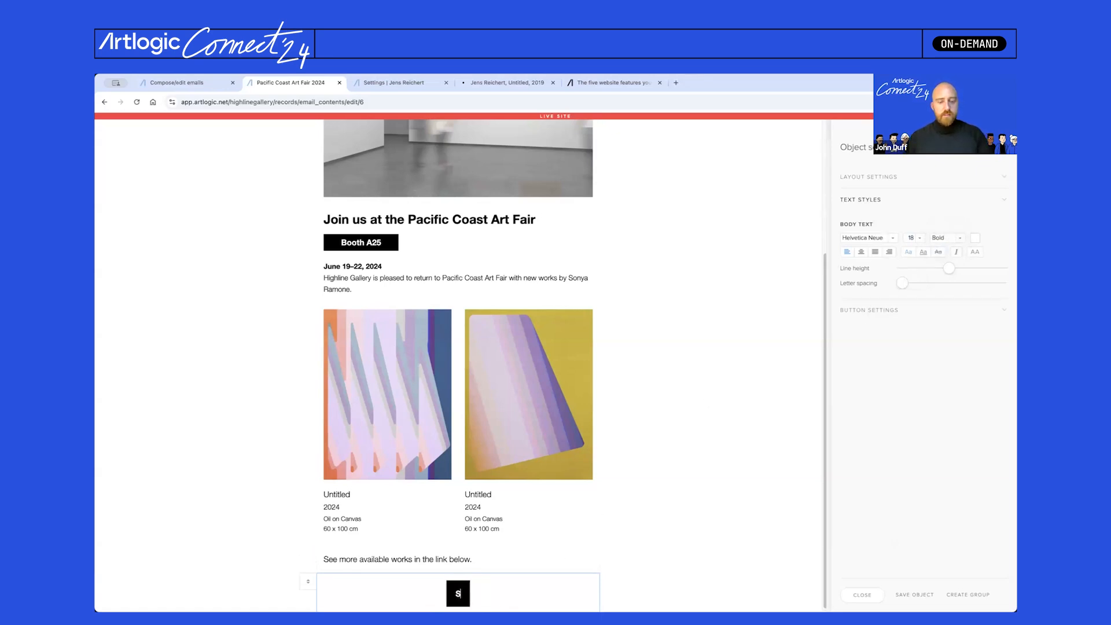
text(ee avai)
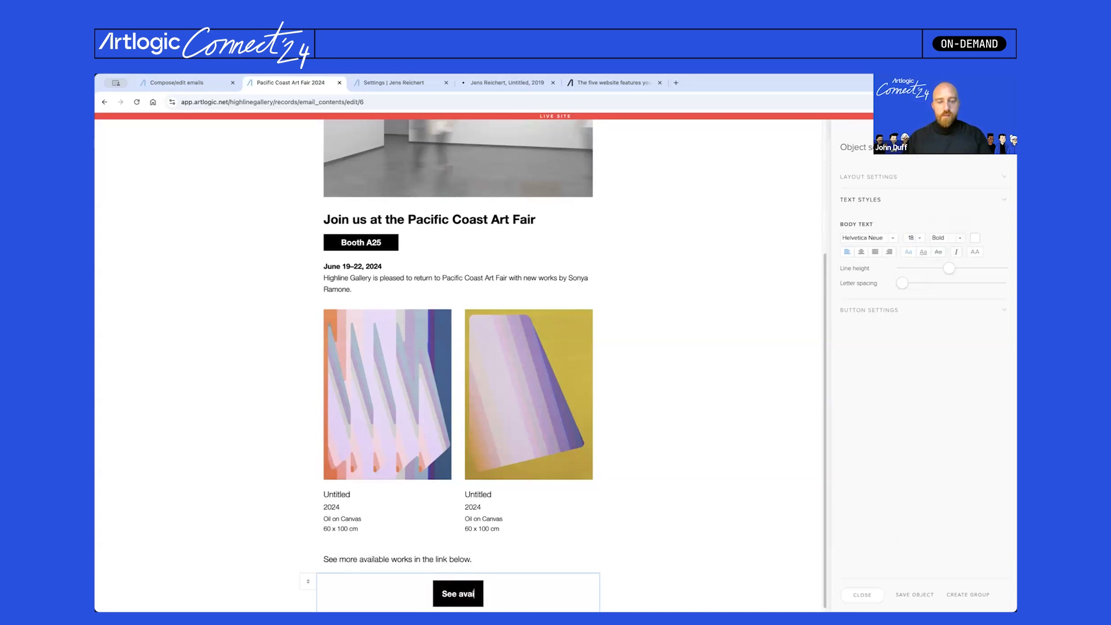
text(lable work)
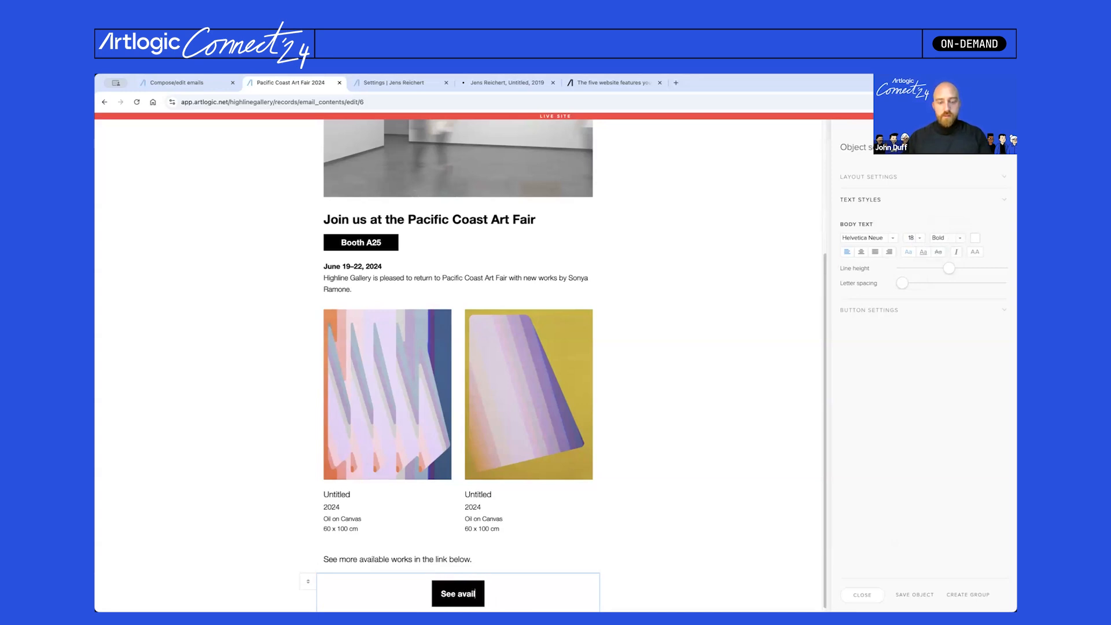
text(s)
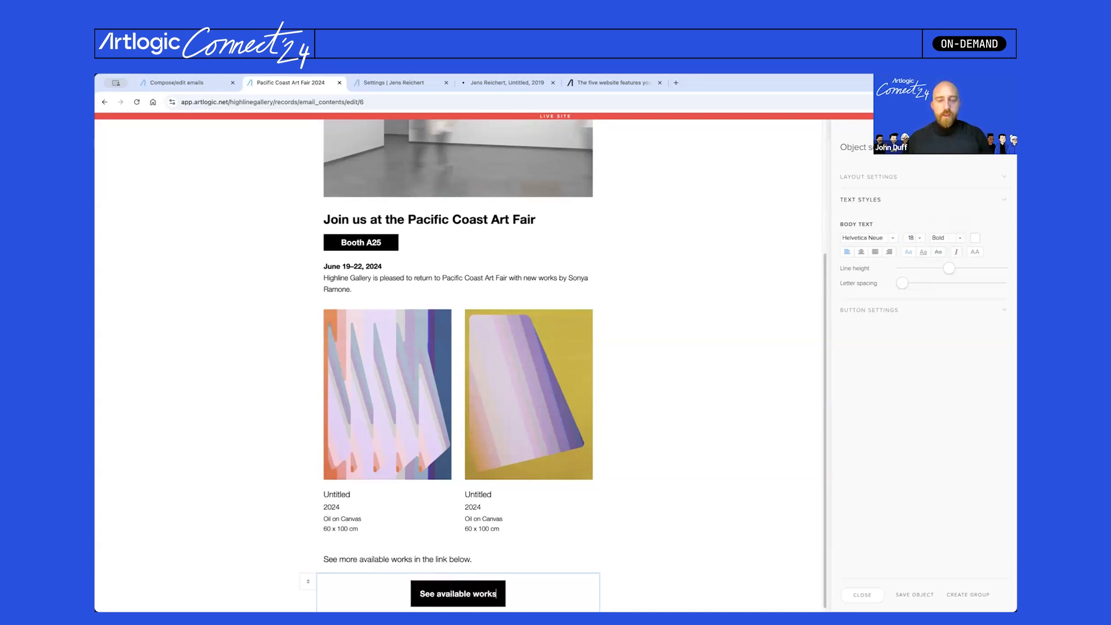
click(880, 311)
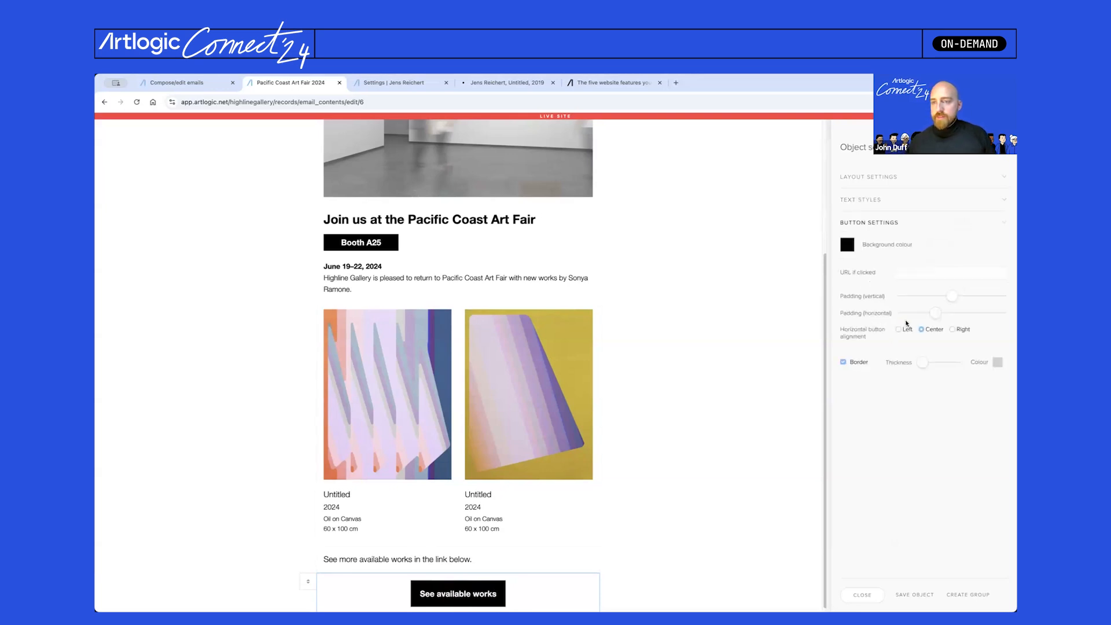
click(900, 330)
click(853, 363)
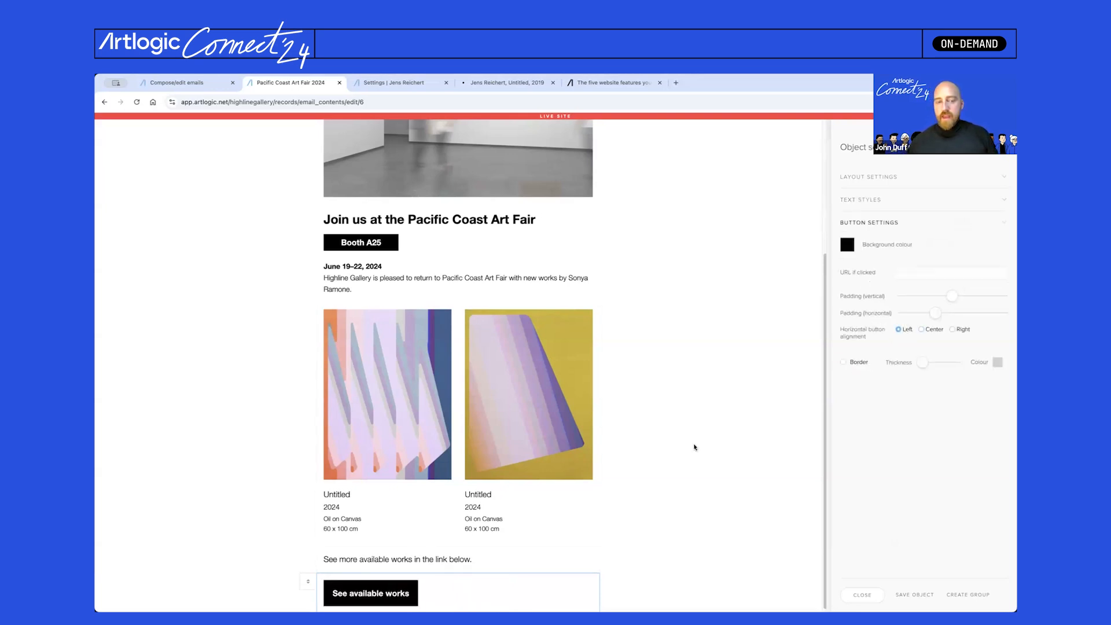
click(904, 181)
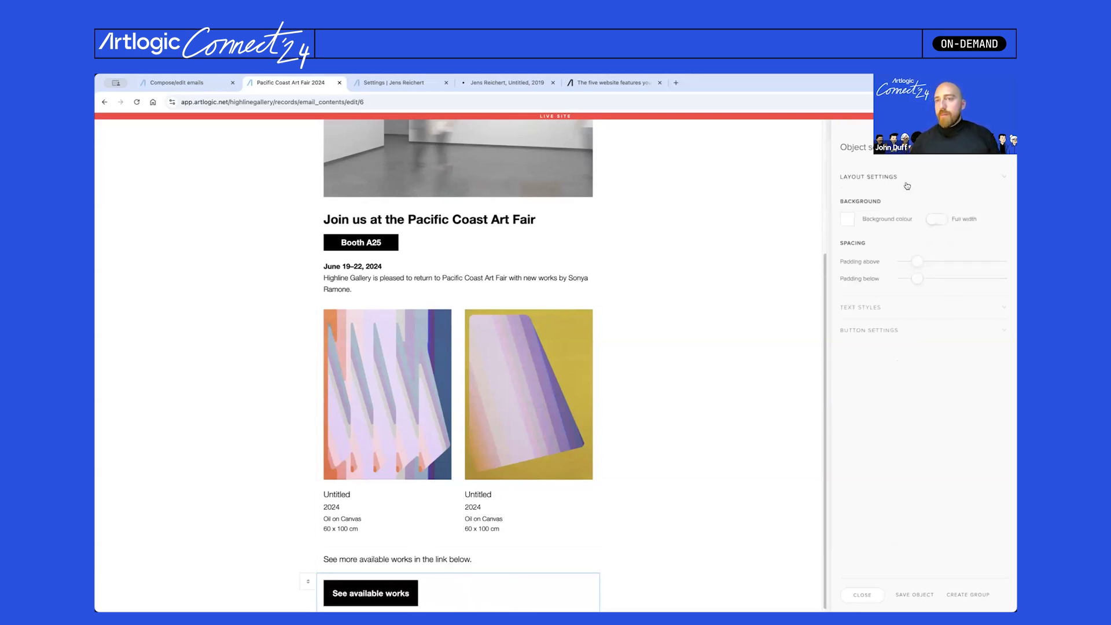
- Set the padding to zero around the button and below the more-works text block
mouse_move(916, 262)
mouse_down()
mouse_move(903, 262)
mouse_move(902, 278)
mouse_up()
click(453, 572)
mouse_move(918, 280)
mouse_down()
mouse_move(900, 280)
mouse_move(912, 280)
mouse_up()
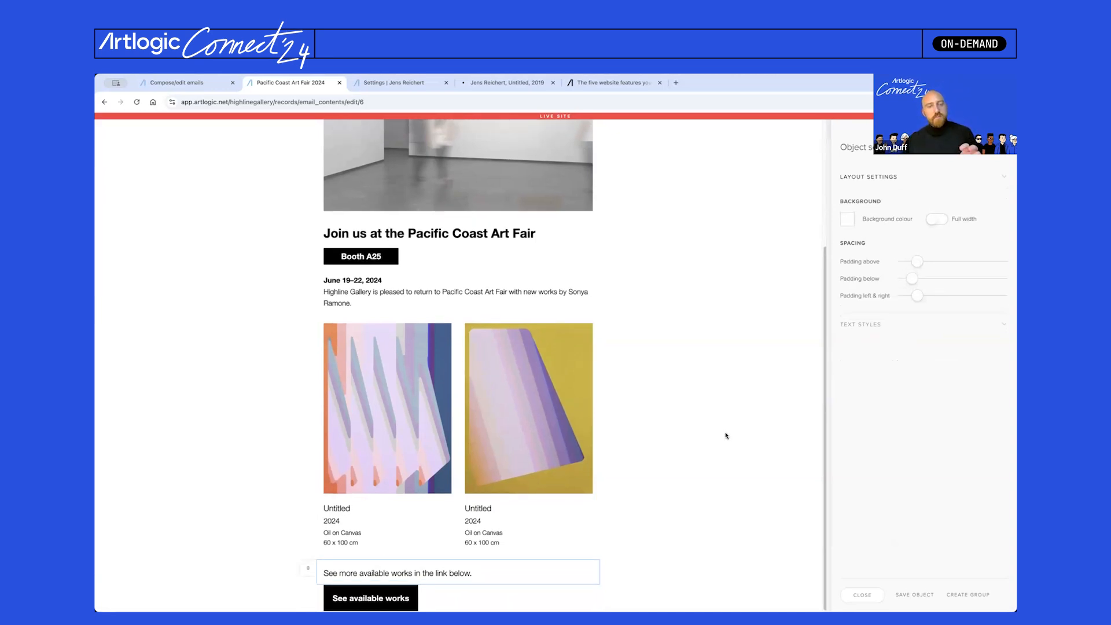
click(857, 601)
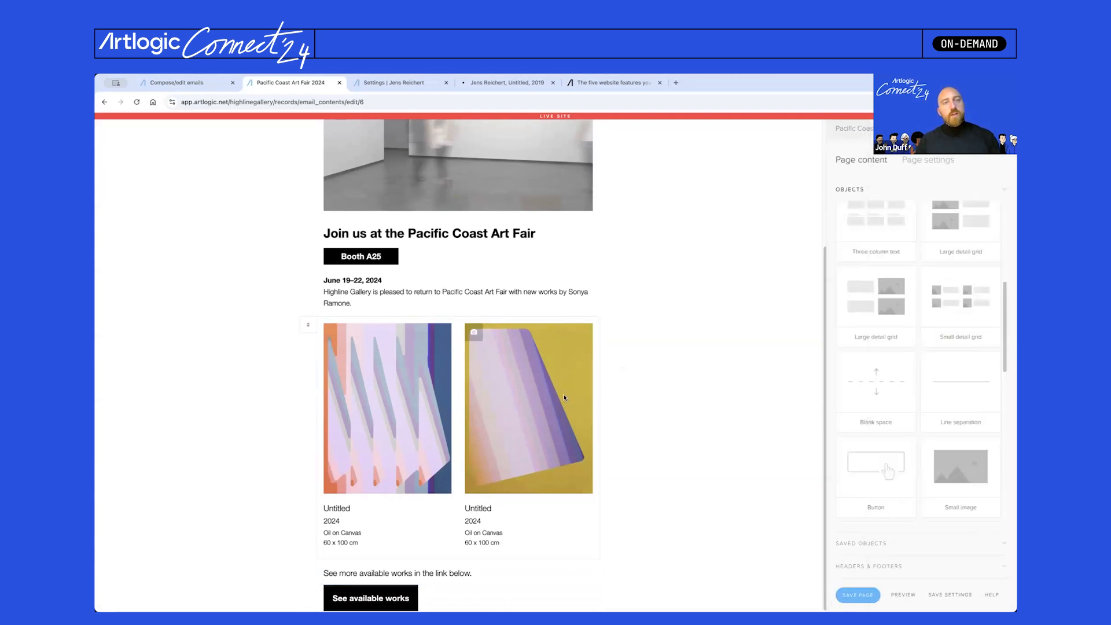
scroll(565, 397, up, 3)
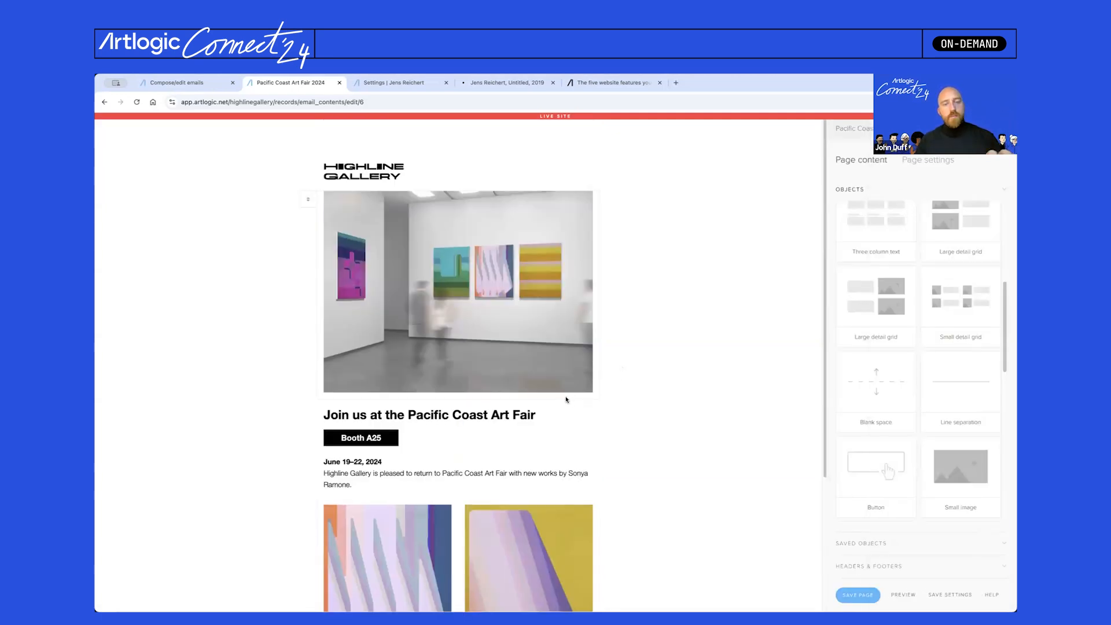
scroll(566, 399, down, 3)
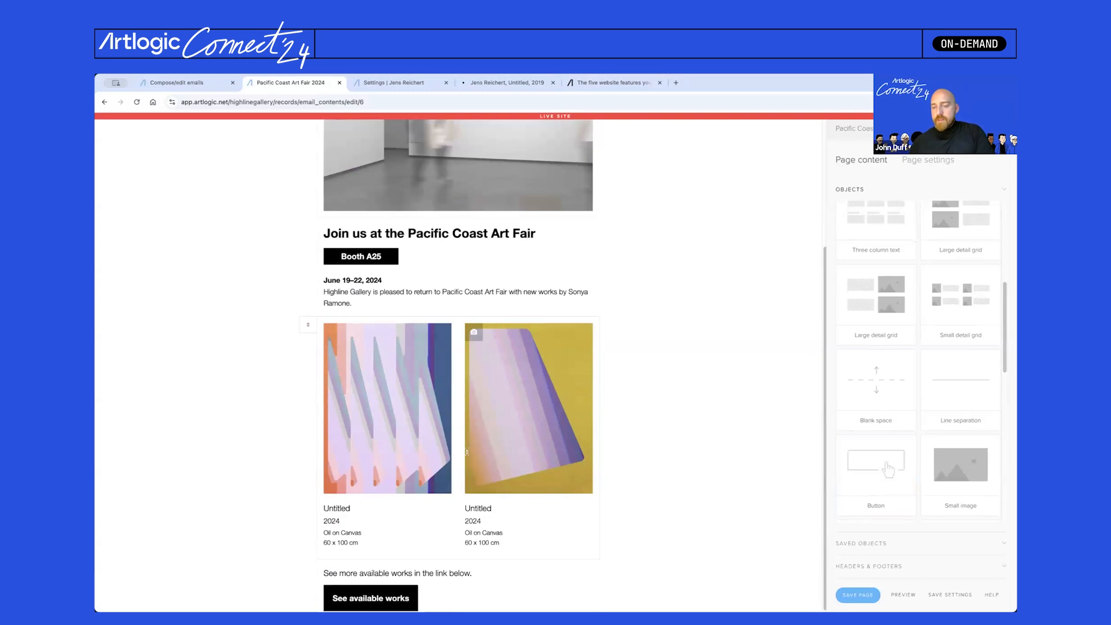
- Save the gallery footer block, with its content, as the reusable object 'Highline Footer'
click(859, 544)
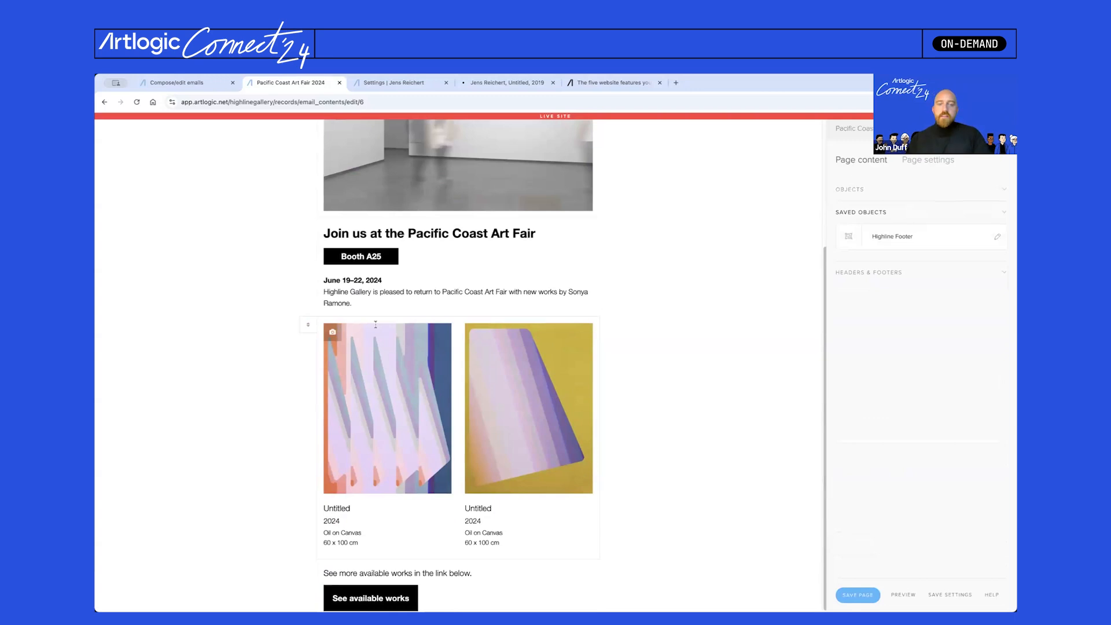
click(593, 371)
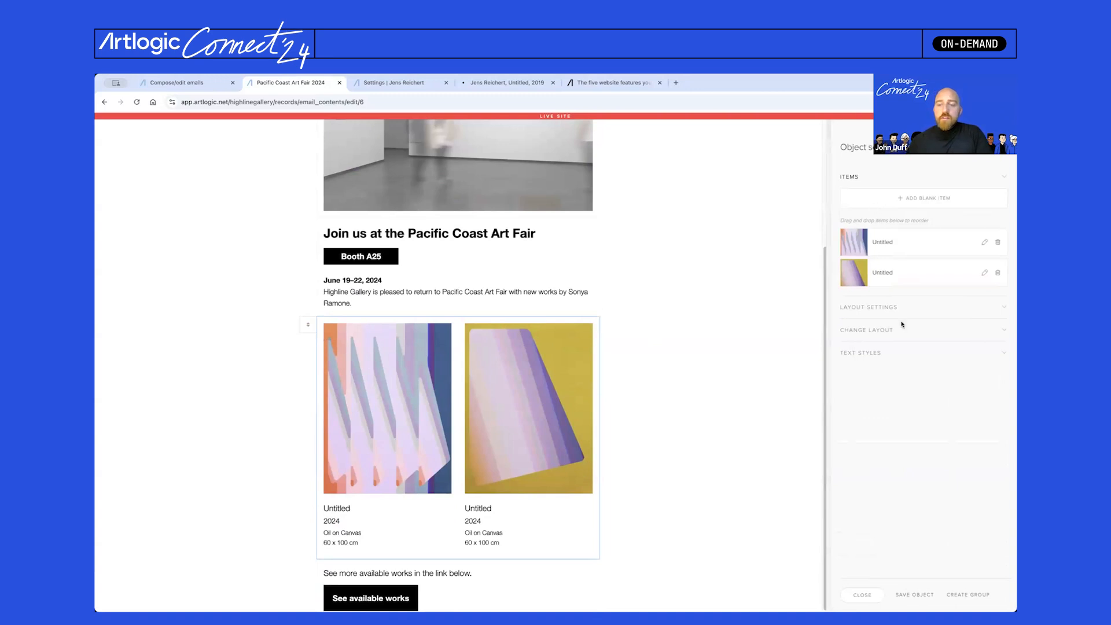
click(912, 597)
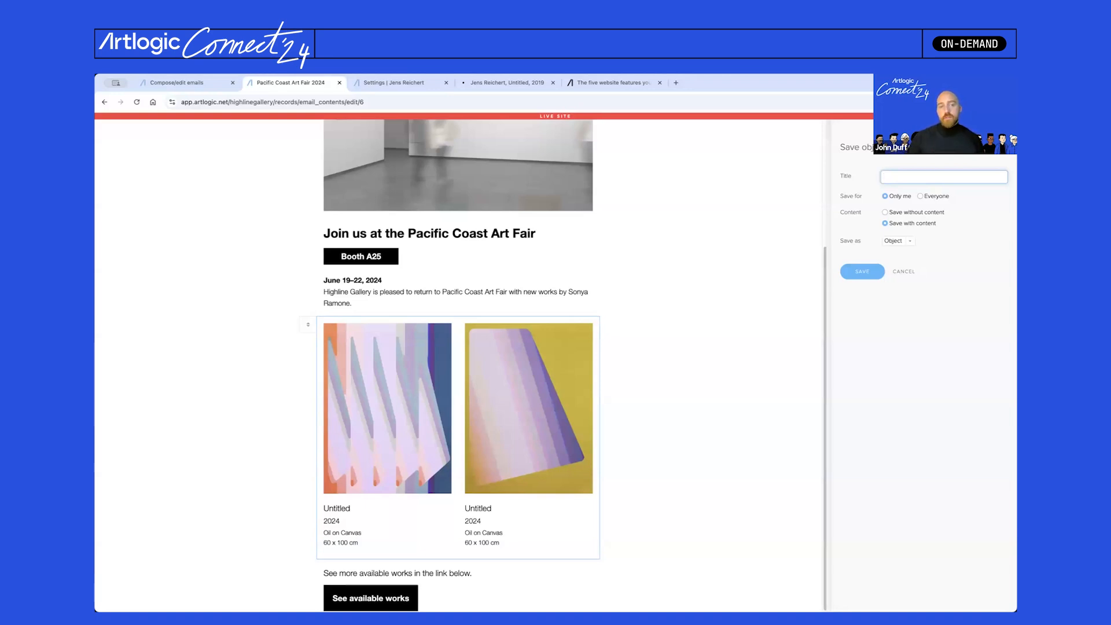
click(789, 422)
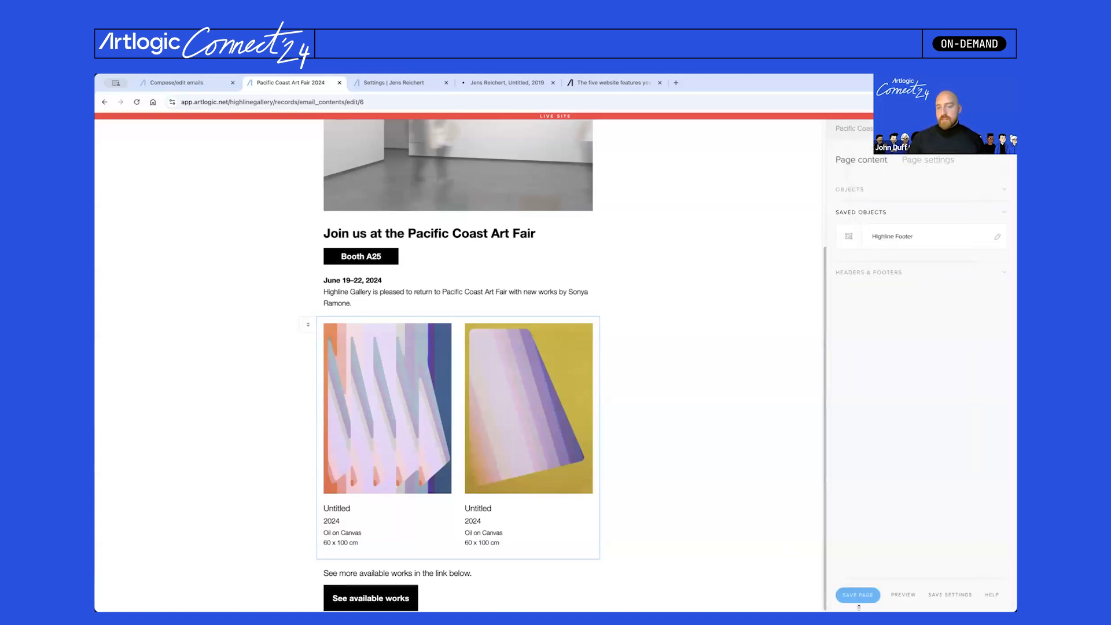
- Insert the Highline Footer saved object at the end of the email, below the button
mouse_move(919, 240)
mouse_down()
mouse_move(730, 292)
mouse_move(504, 554)
mouse_move(508, 603)
mouse_up()
scroll(507, 602, down, 2)
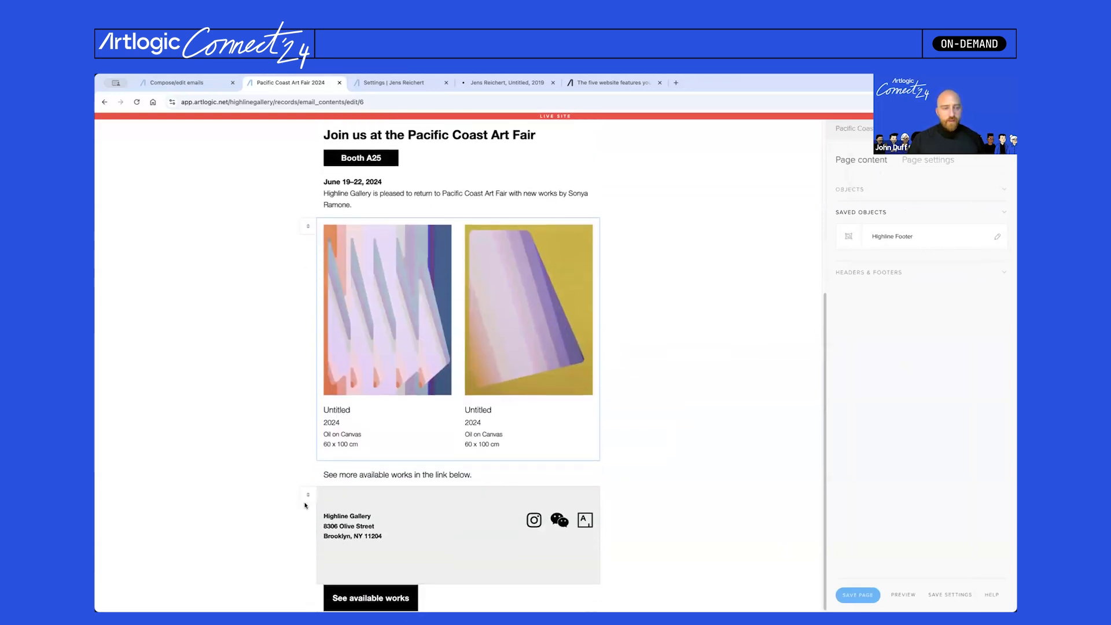
mouse_move(308, 493)
mouse_down()
mouse_move(354, 547)
mouse_move(442, 526)
mouse_move(448, 570)
mouse_move(455, 544)
mouse_up()
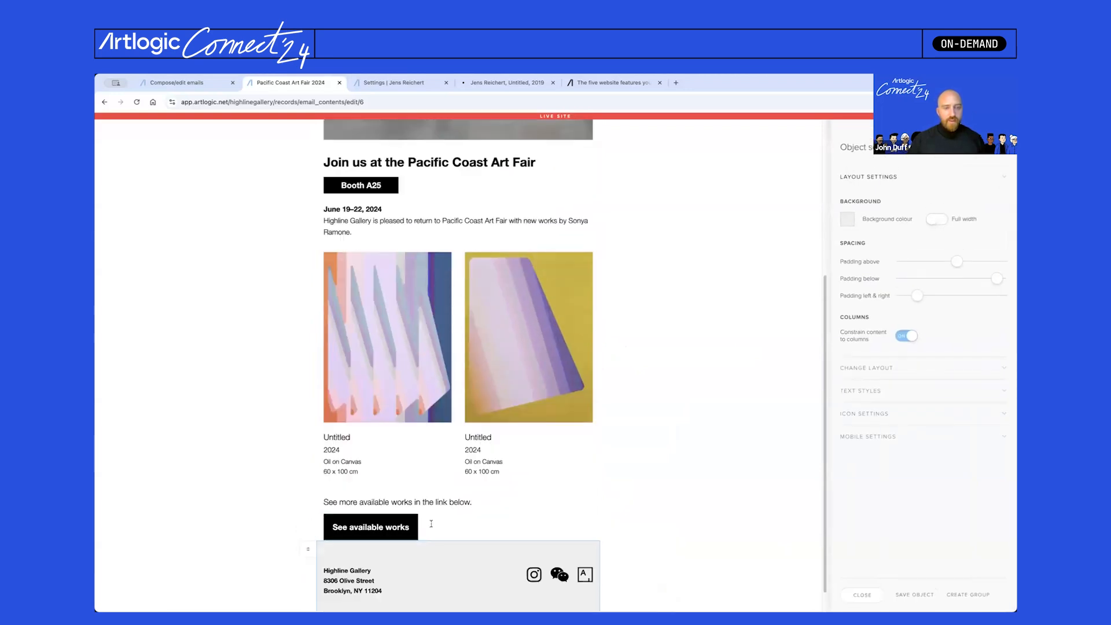
scroll(455, 544, down, 1)
- Increase the button block's padding below to add space above the footer
click(466, 499)
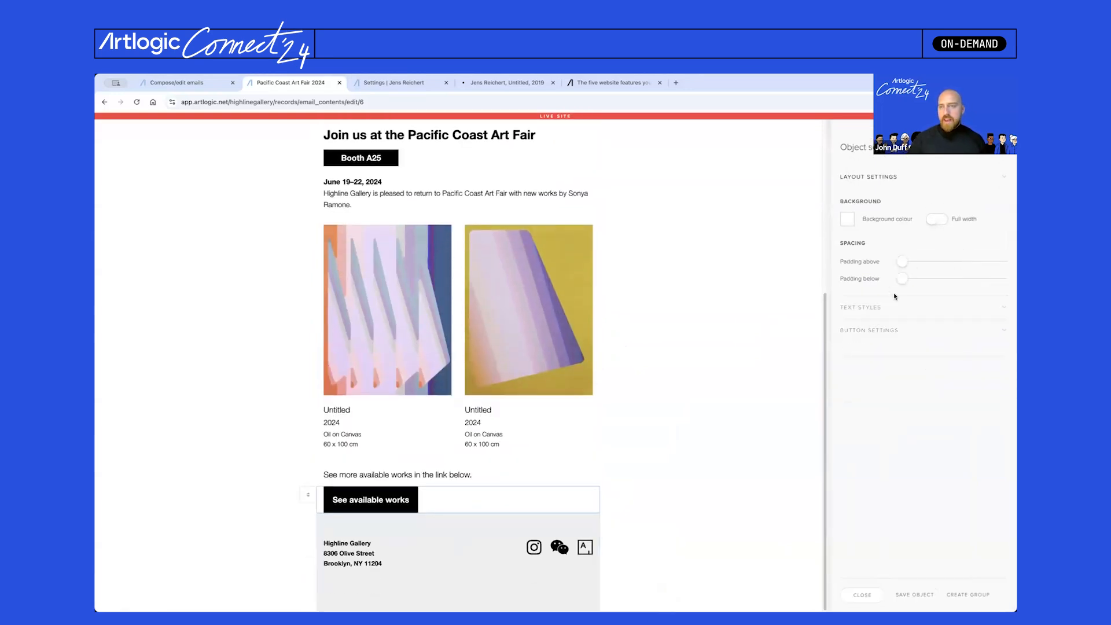
drag(904, 283, 947, 280)
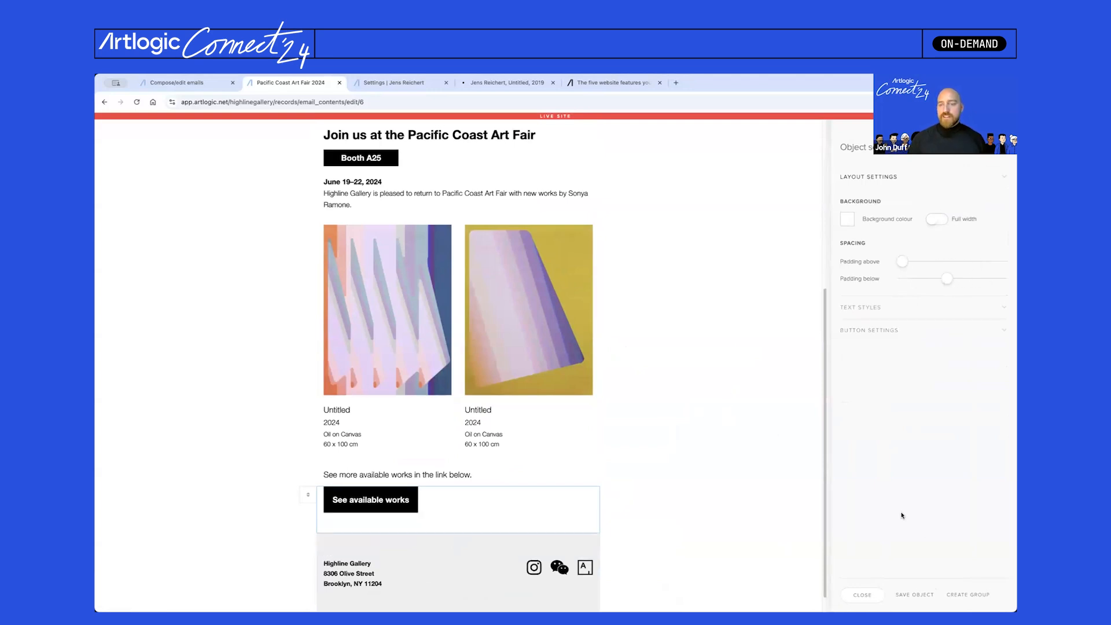
click(623, 366)
scroll(623, 369, up, 3)
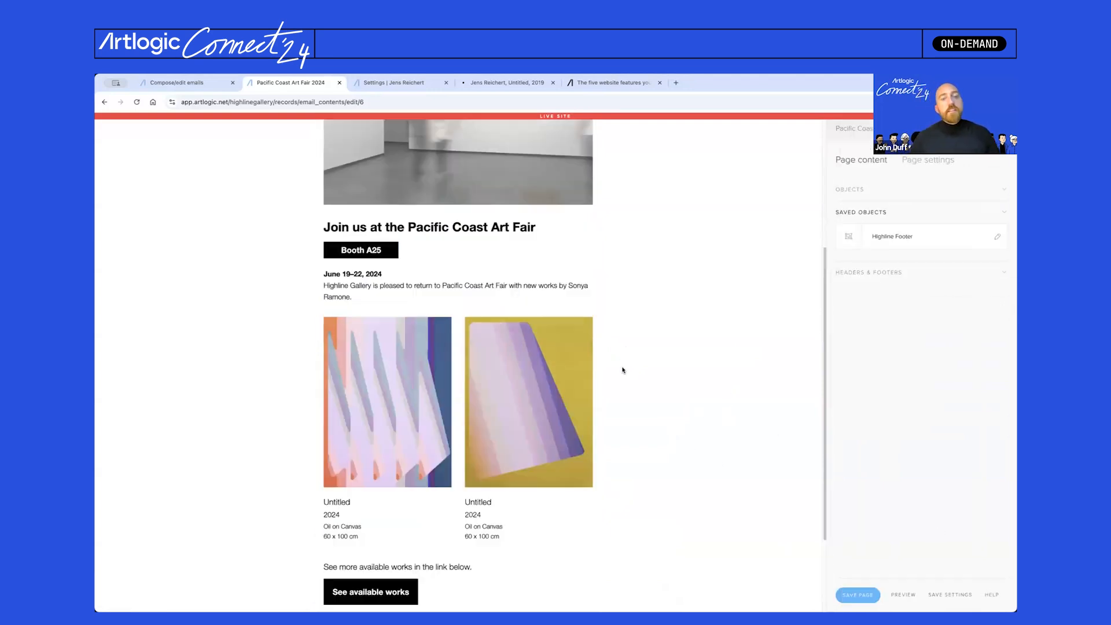
scroll(623, 370, up, 3)
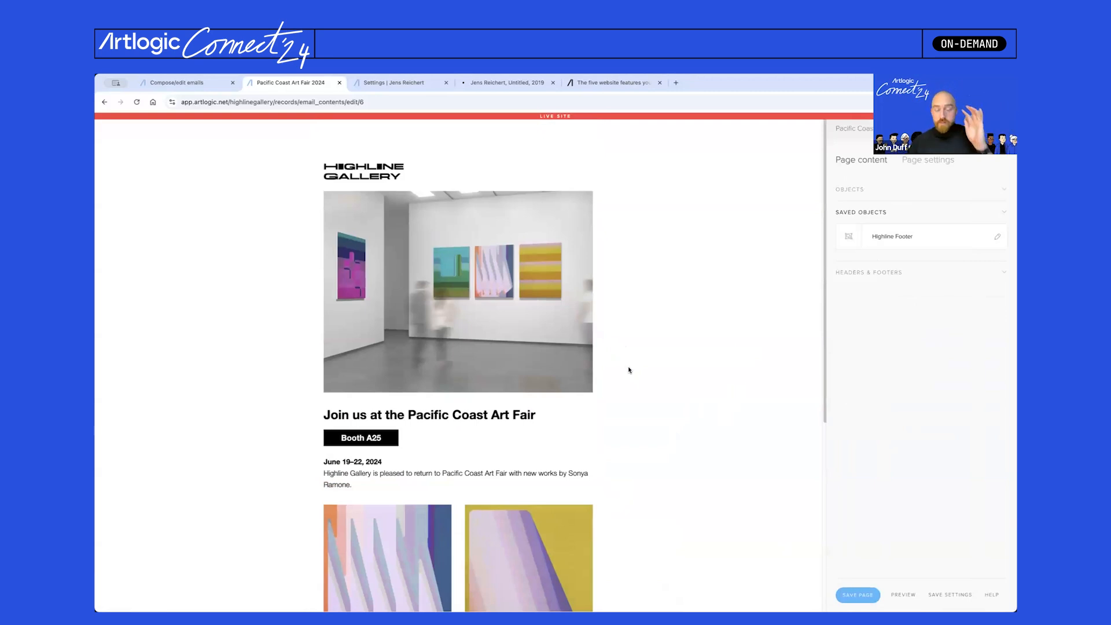
scroll(629, 371, down, 5)
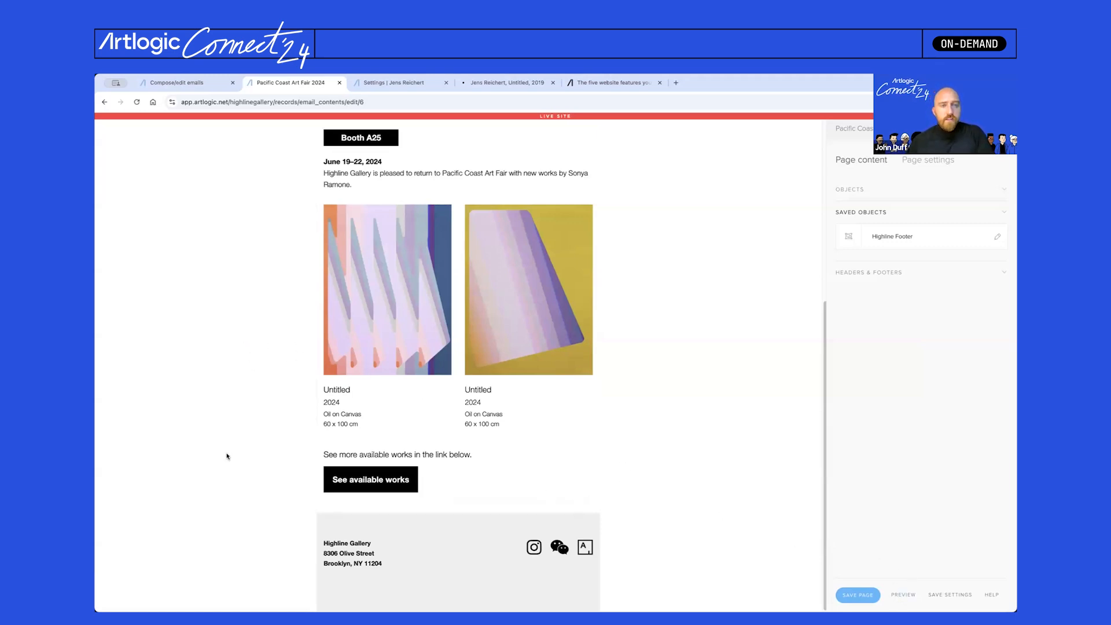
click(903, 594)
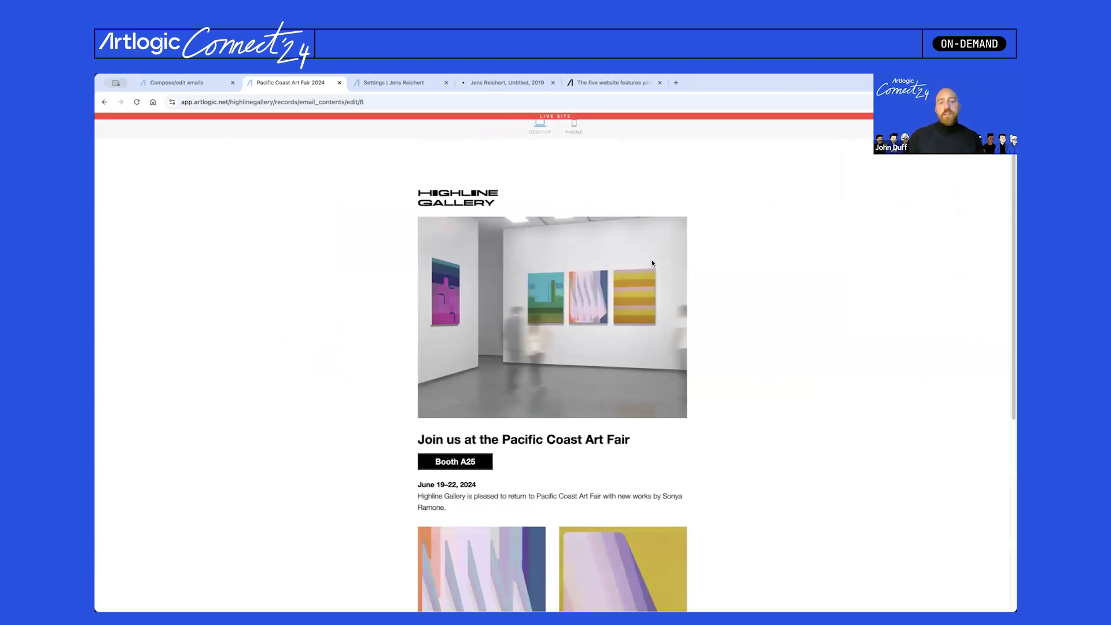
scroll(653, 277, down, 5)
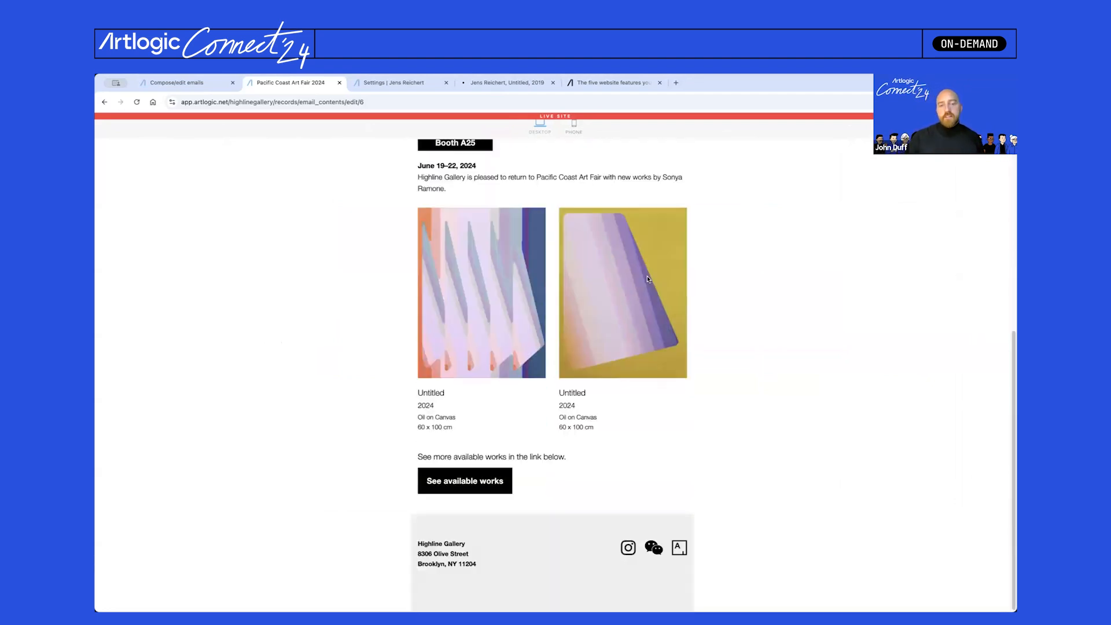
scroll(650, 279, up, 5)
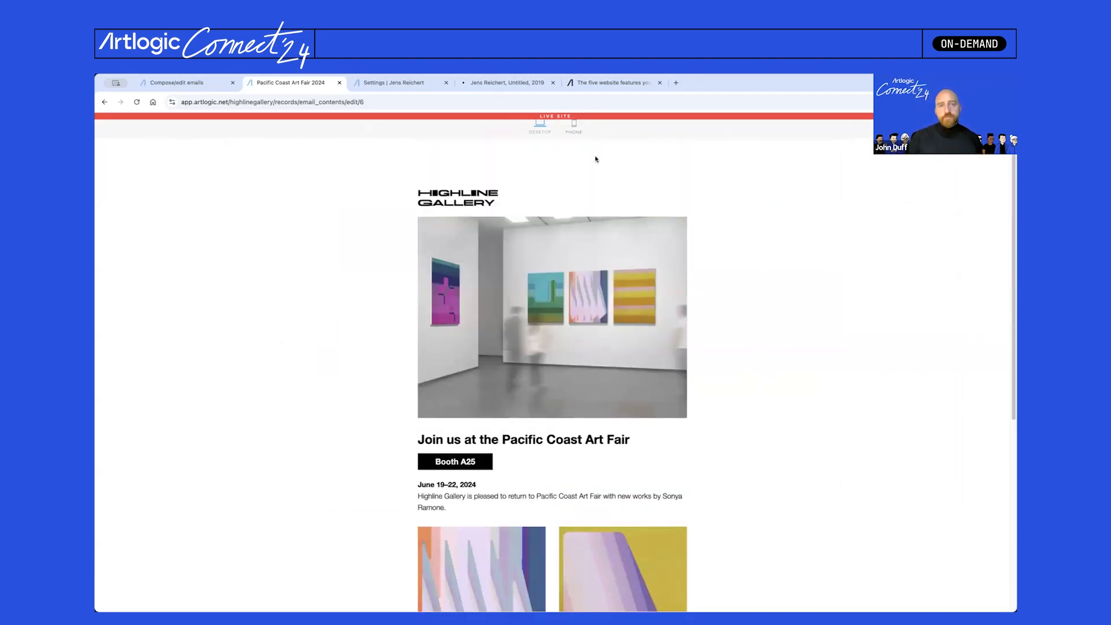
click(574, 128)
scroll(538, 299, down, 5)
scroll(538, 299, down, 6)
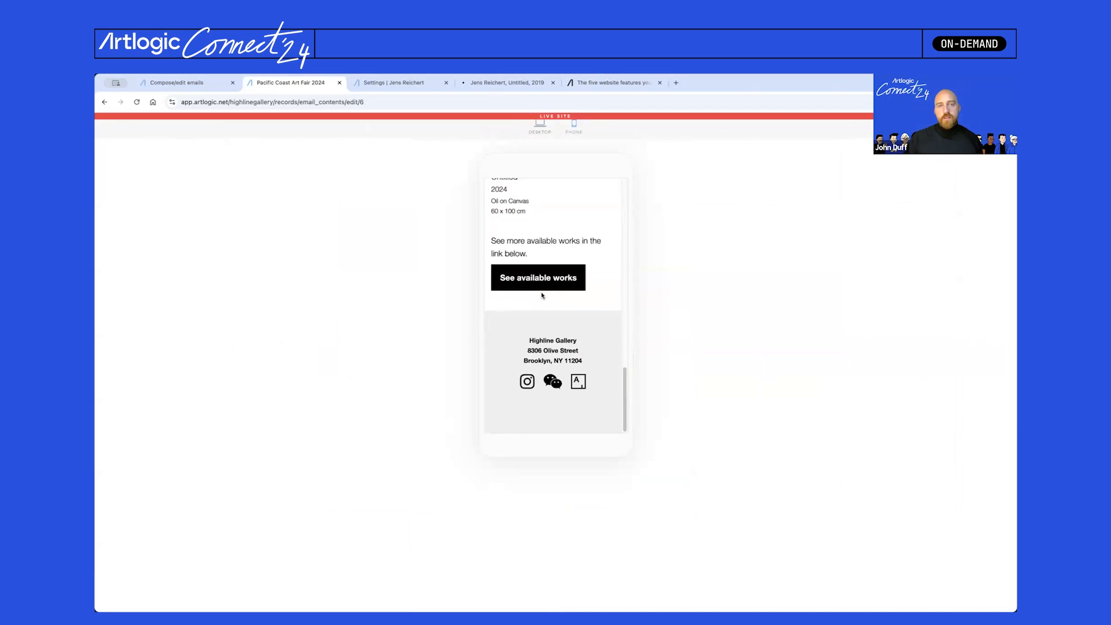
scroll(543, 296, up, 10)
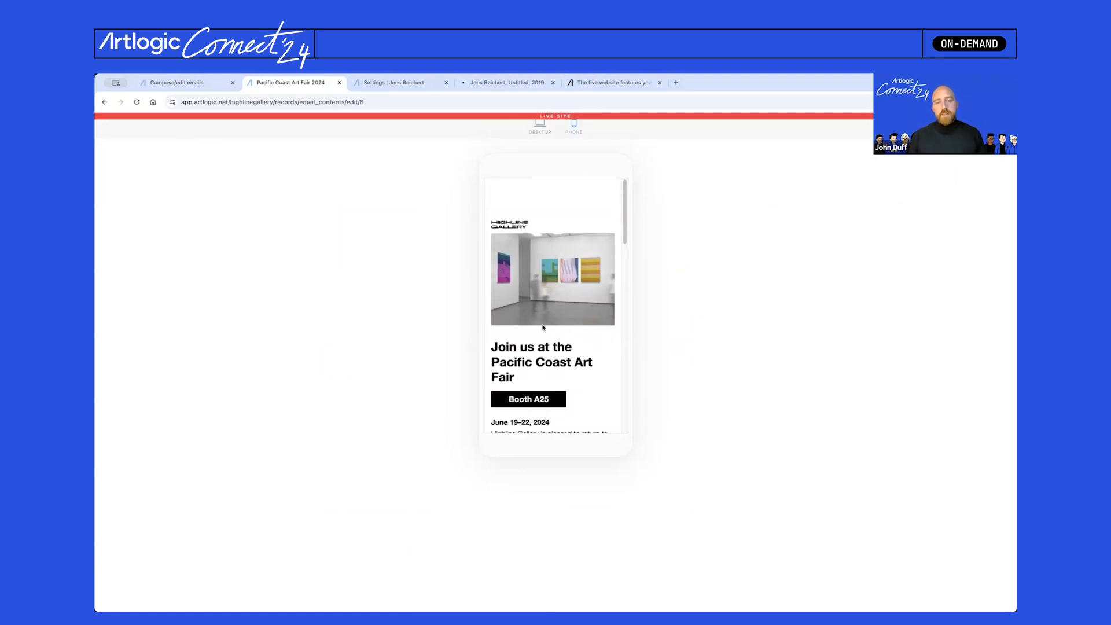
click(544, 131)
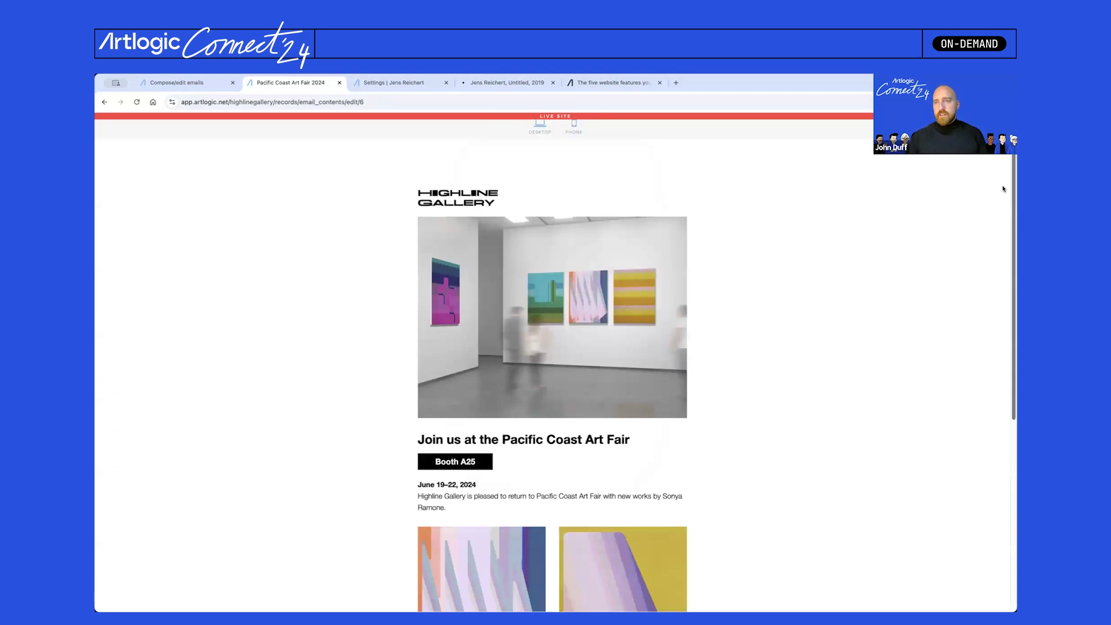
scroll(533, 359, down, 5)
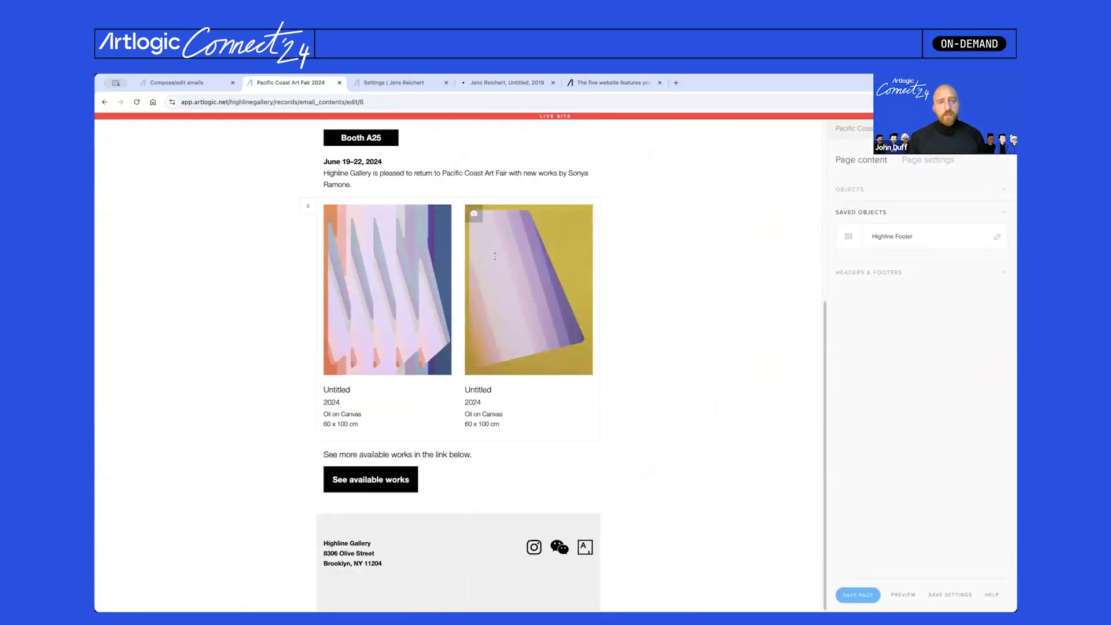
scroll(510, 361, up, 5)
- Shrink the 'Join us at the Pacific Coast Art Fair' Heading 1 size and check it on the phone preview
click(495, 365)
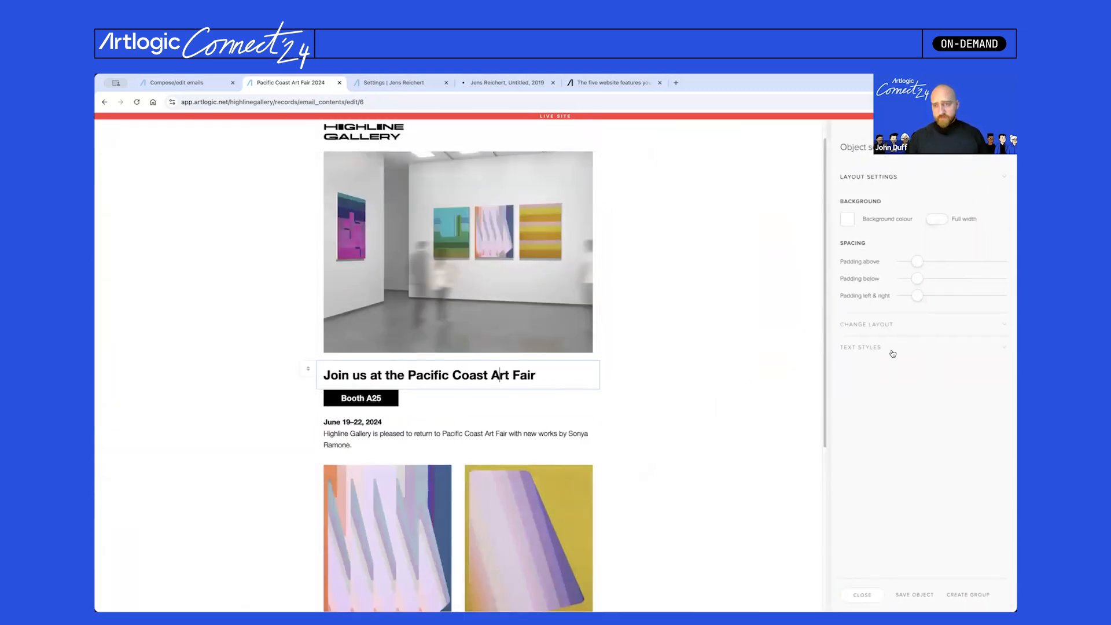
click(903, 347)
click(912, 263)
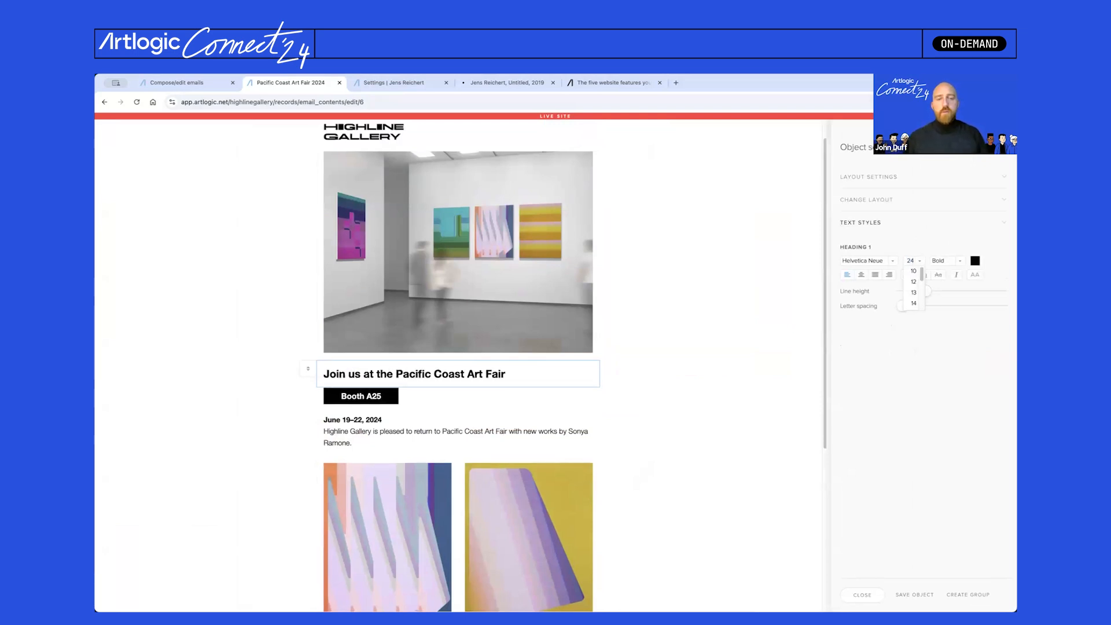
click(782, 168)
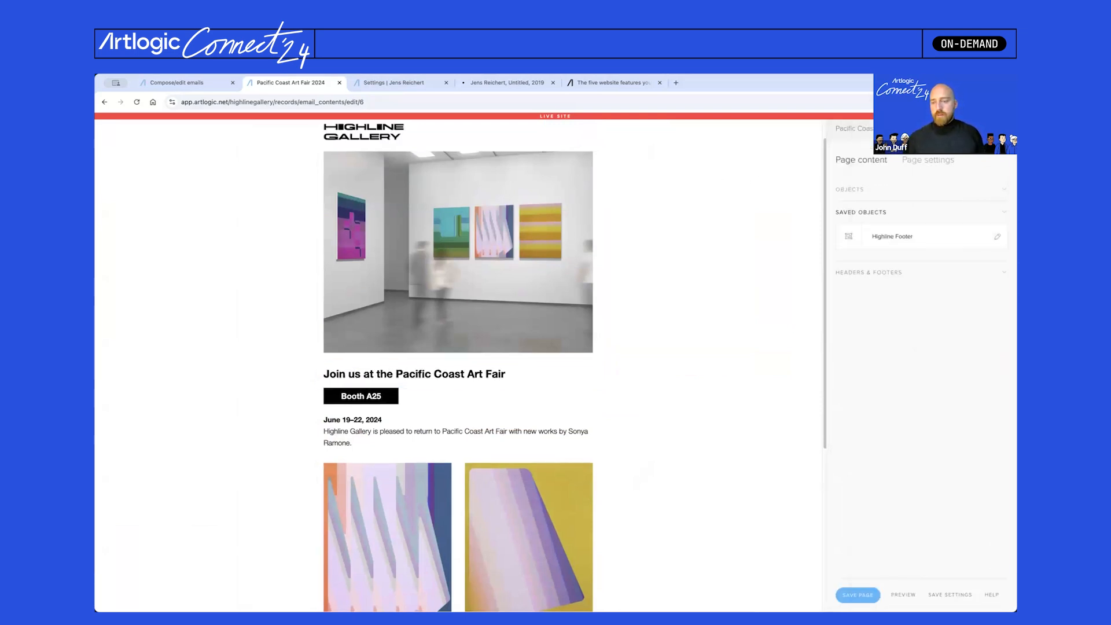
click(581, 129)
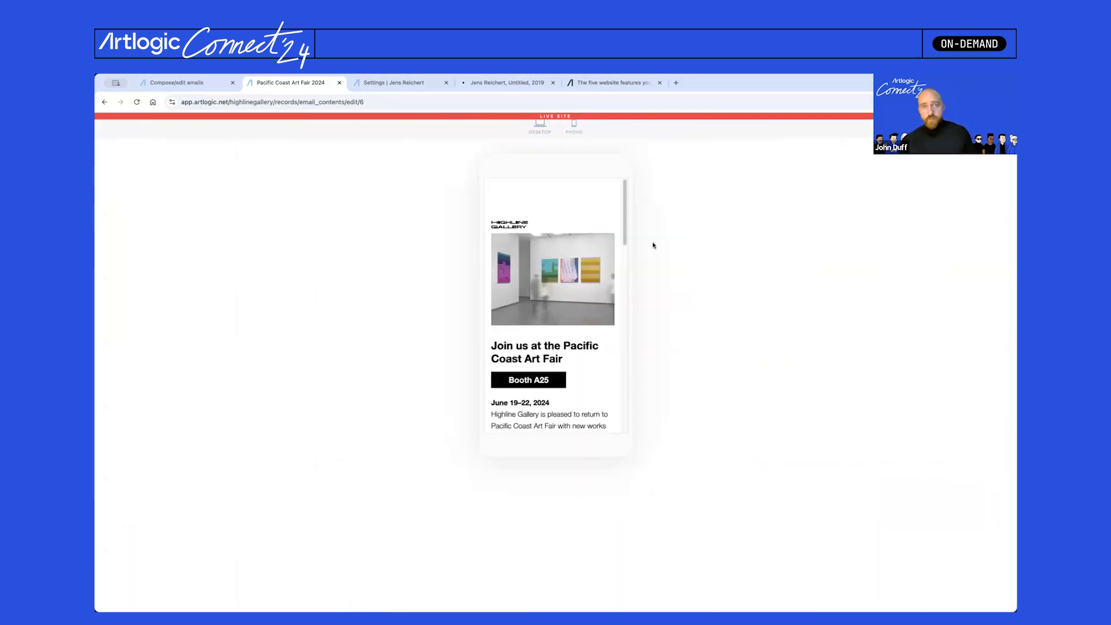
click(540, 133)
click(1002, 128)
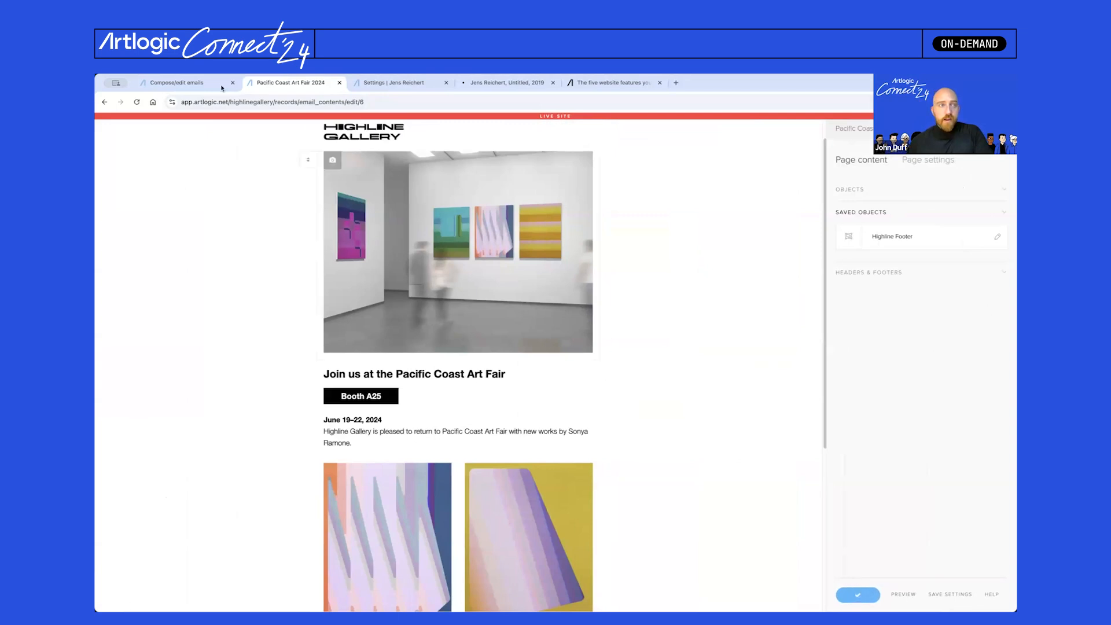
- Create a new mailing campaign with the Pacific Coast Art Fair 2024 email as its content
click(176, 81)
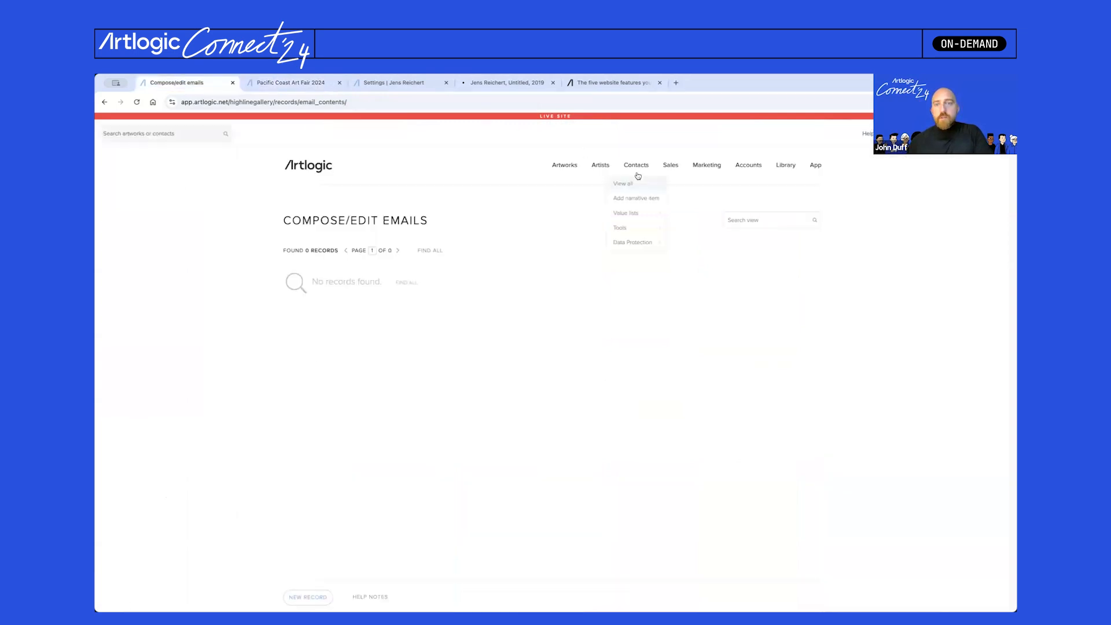
mouse_move(707, 167)
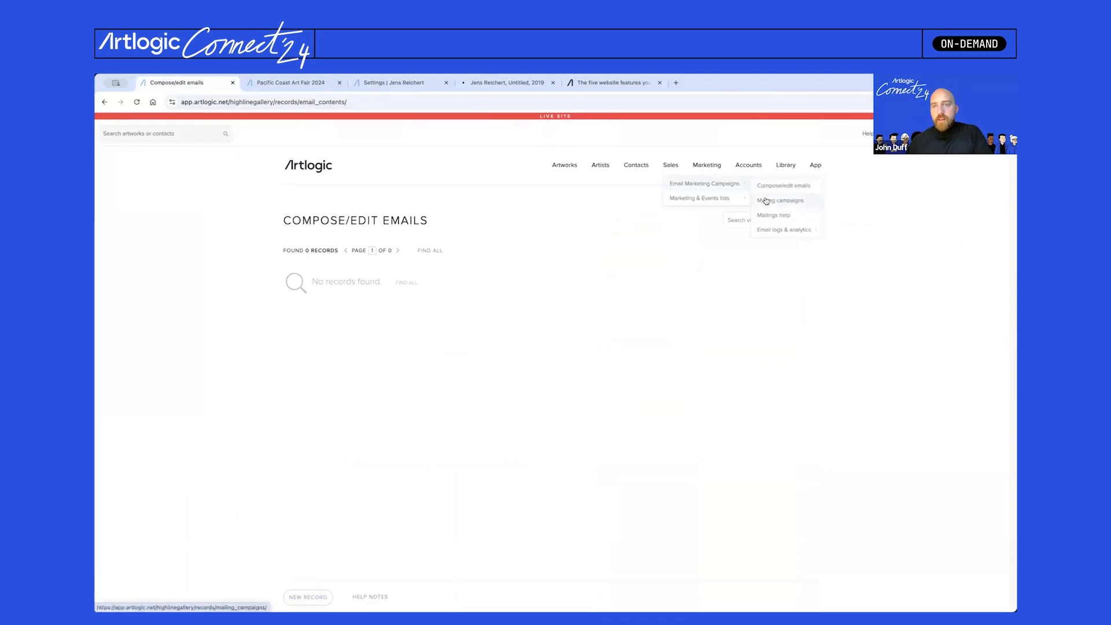
click(767, 201)
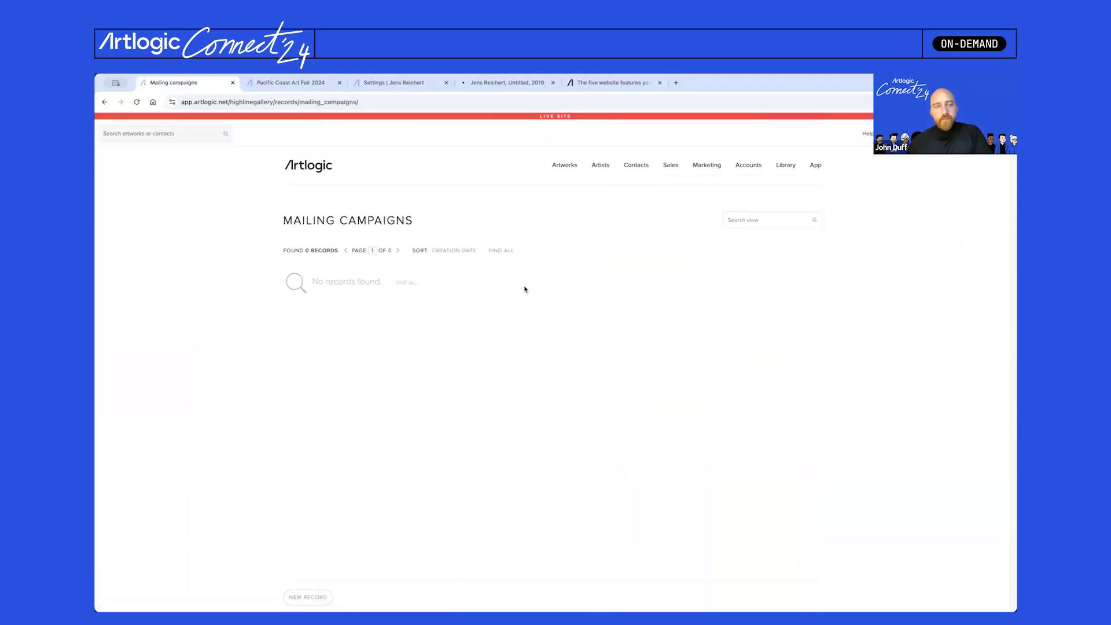
click(325, 603)
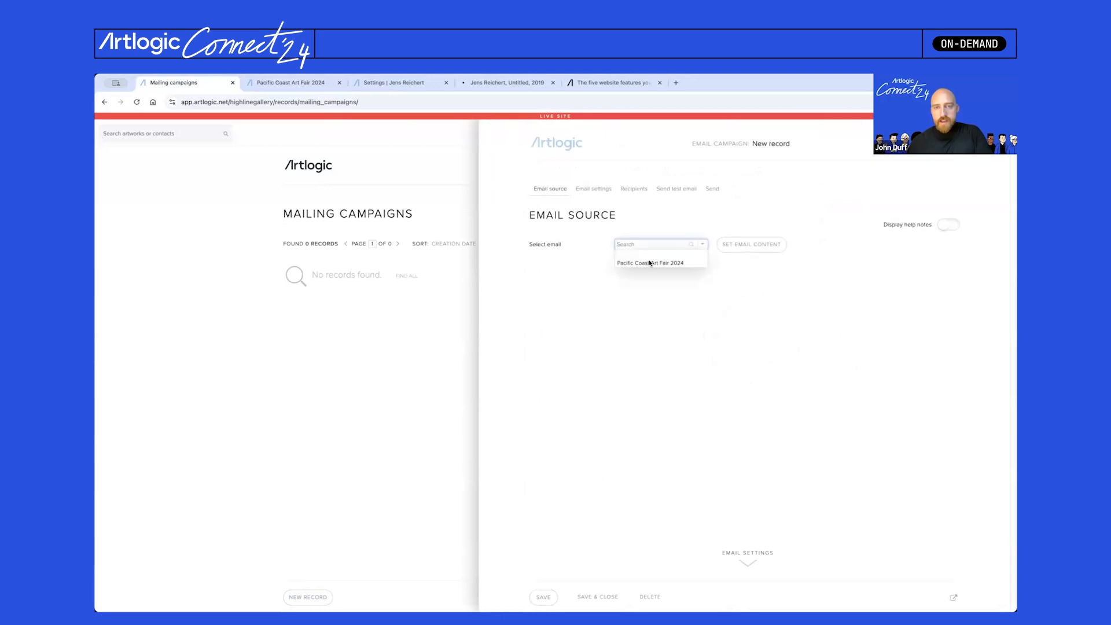
click(651, 264)
click(754, 251)
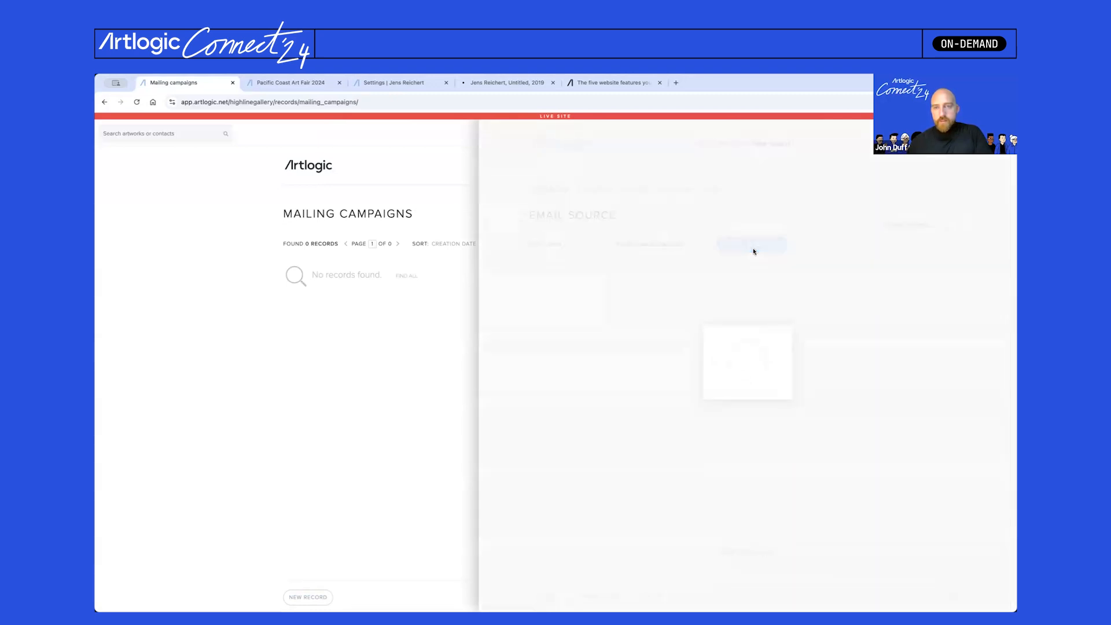
- Advance the campaign to its send-test-email step, then bring up the website's Artworks settings
scroll(665, 366, down, 10)
scroll(665, 367, down, 5)
scroll(666, 359, up, 15)
click(684, 189)
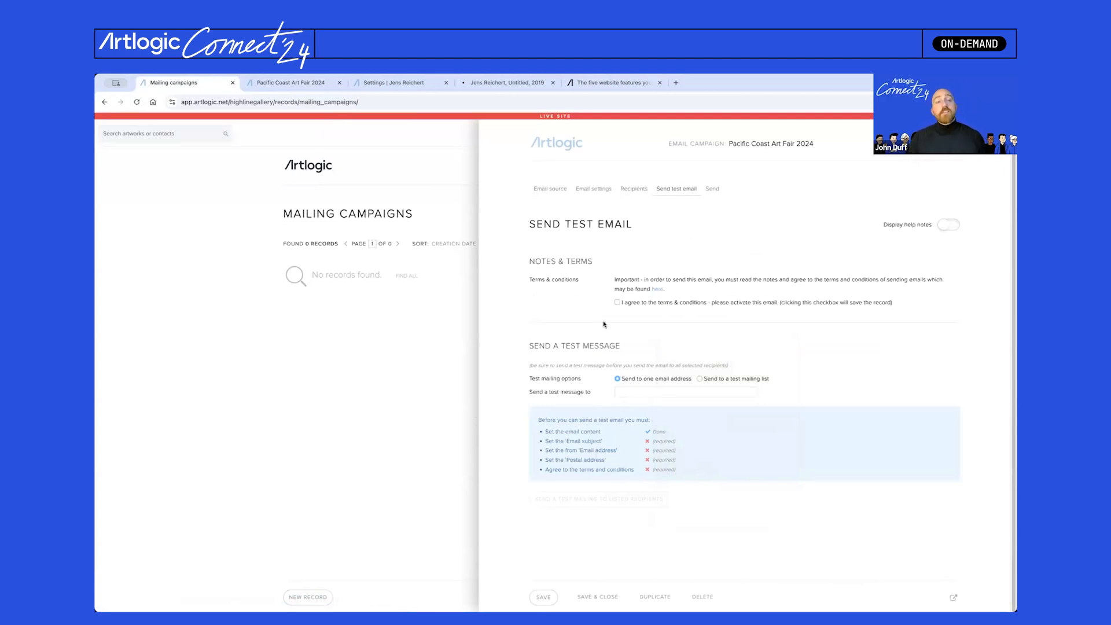
click(431, 86)
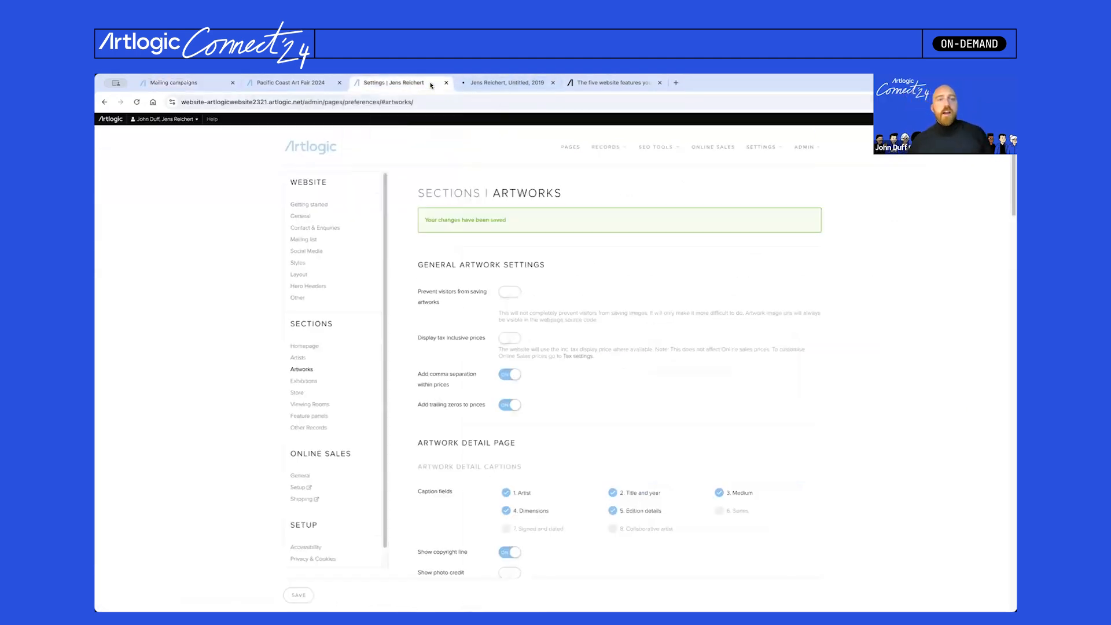
- Open the Untitled, 2019 artwork page and preview the piece in a room and on a wall
click(464, 85)
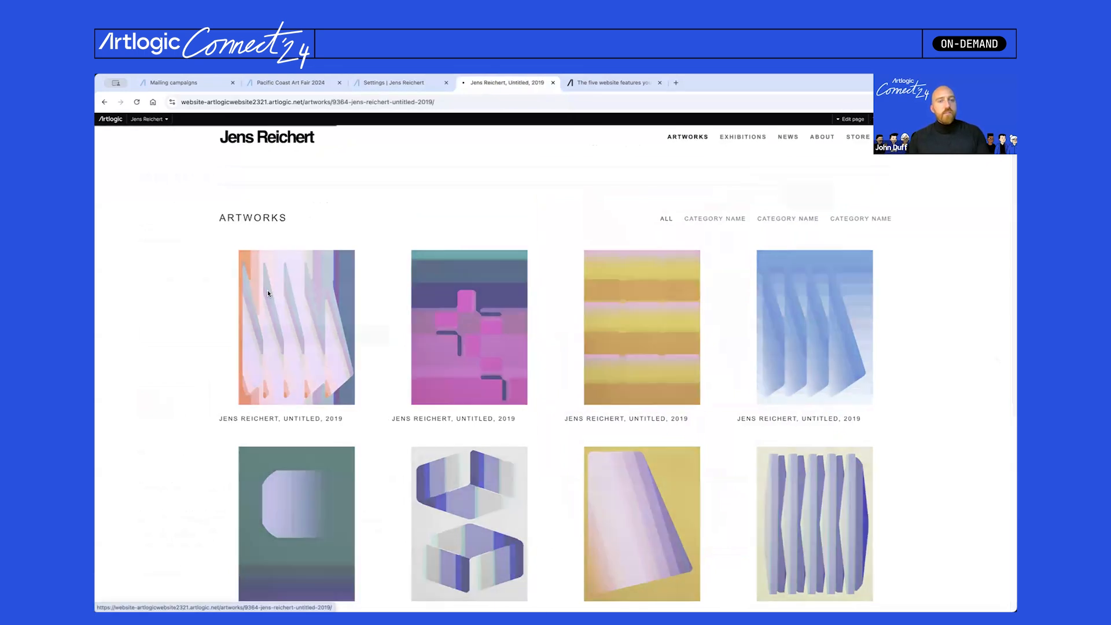
click(269, 294)
click(188, 397)
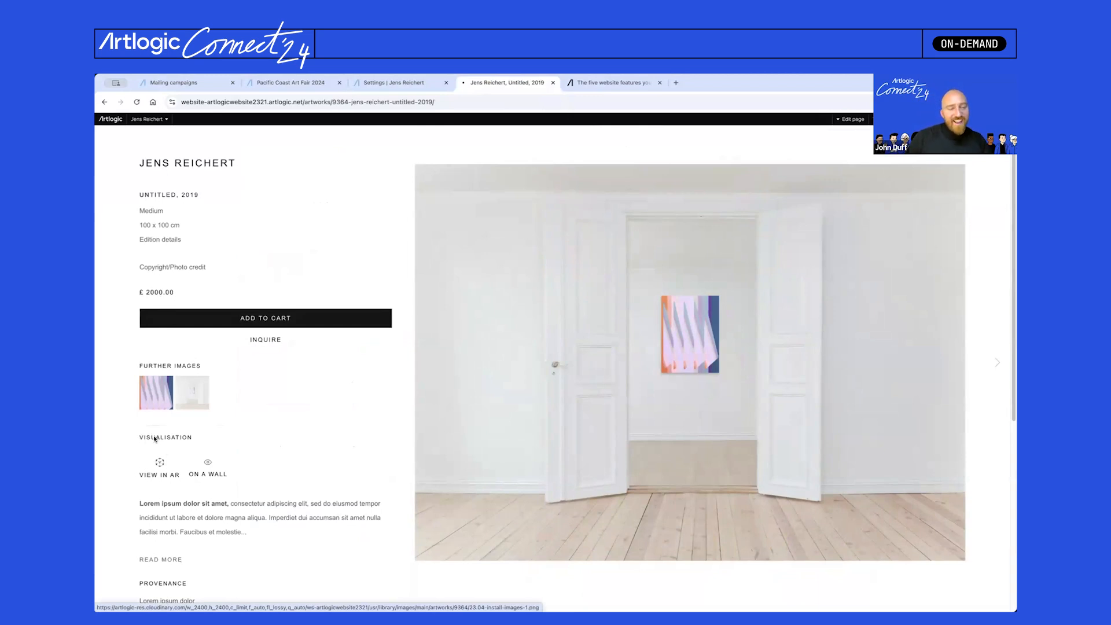
click(209, 463)
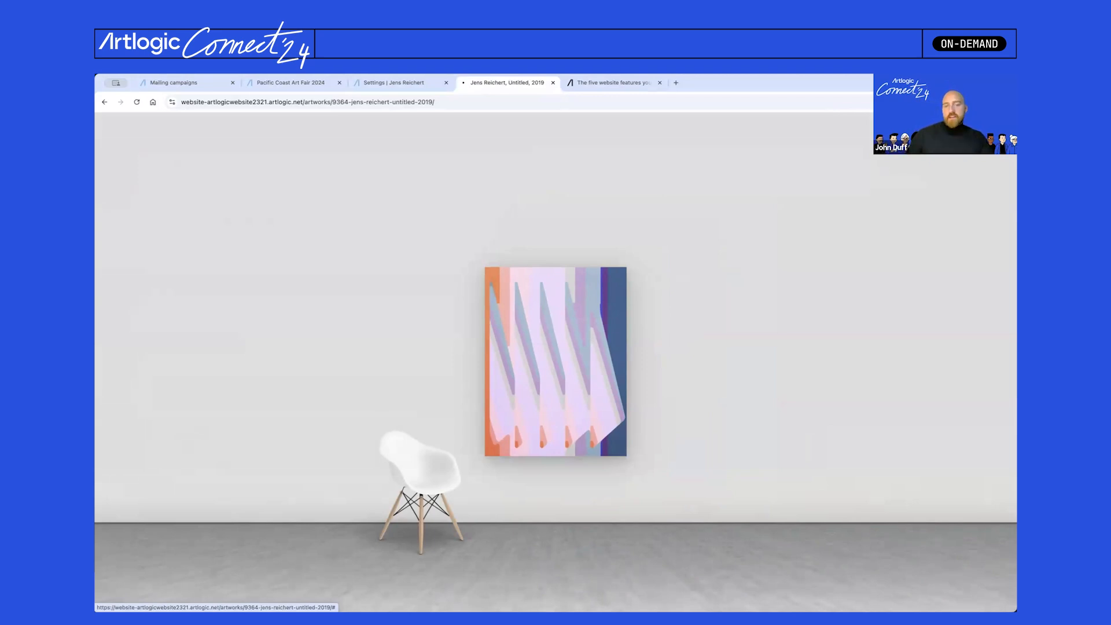
click(1000, 130)
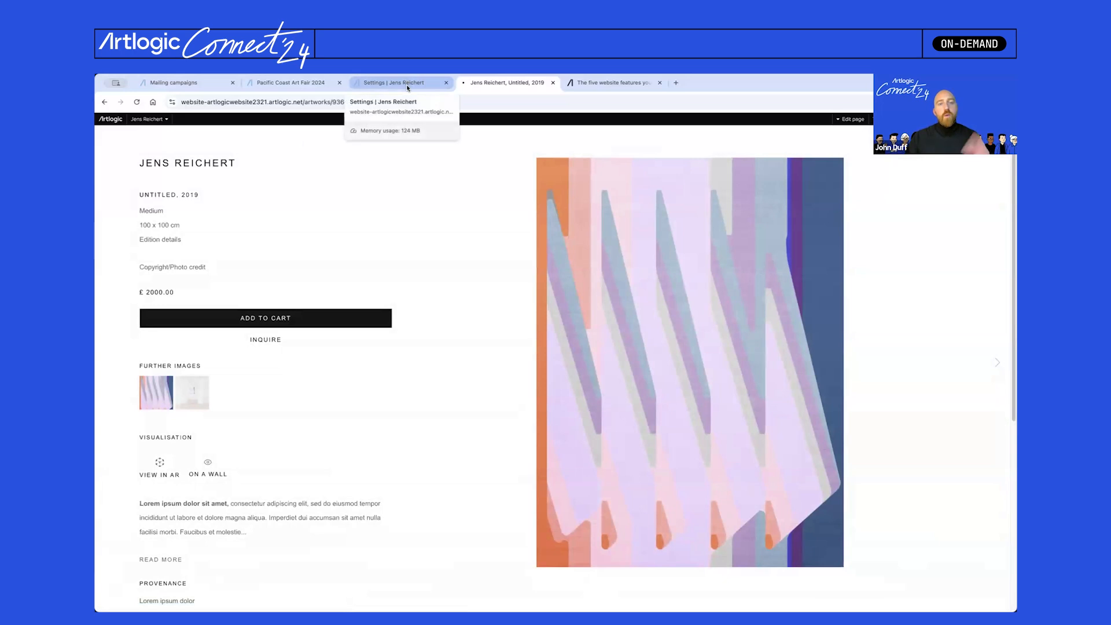
- In the Artworks section settings, review the wall view mode options and keep Standard
click(407, 83)
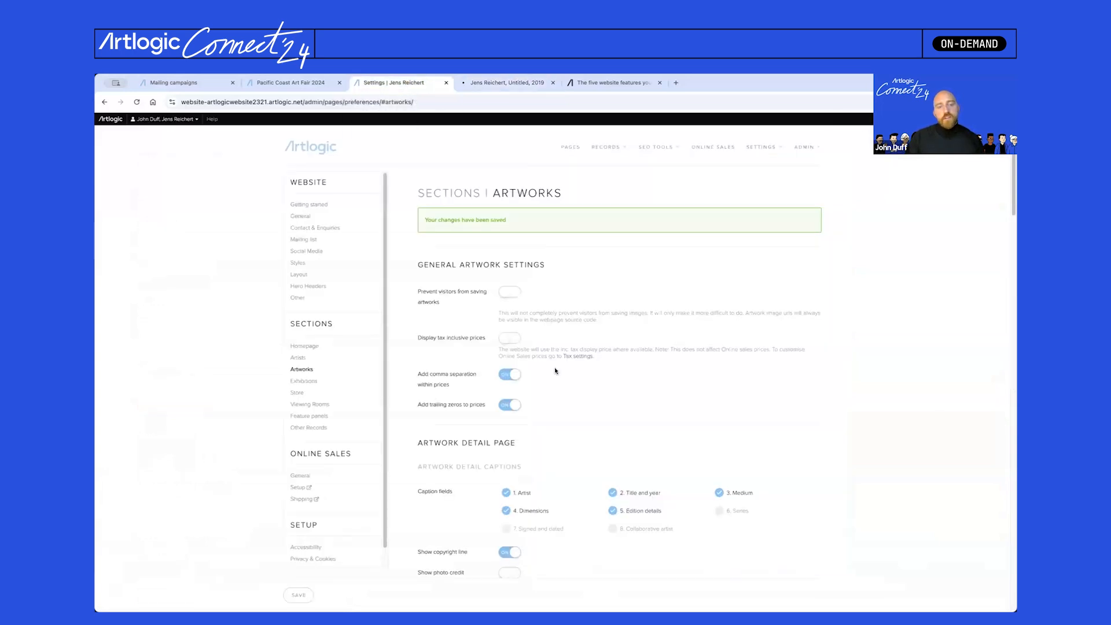
scroll(556, 368, down, 8)
scroll(557, 370, down, 1)
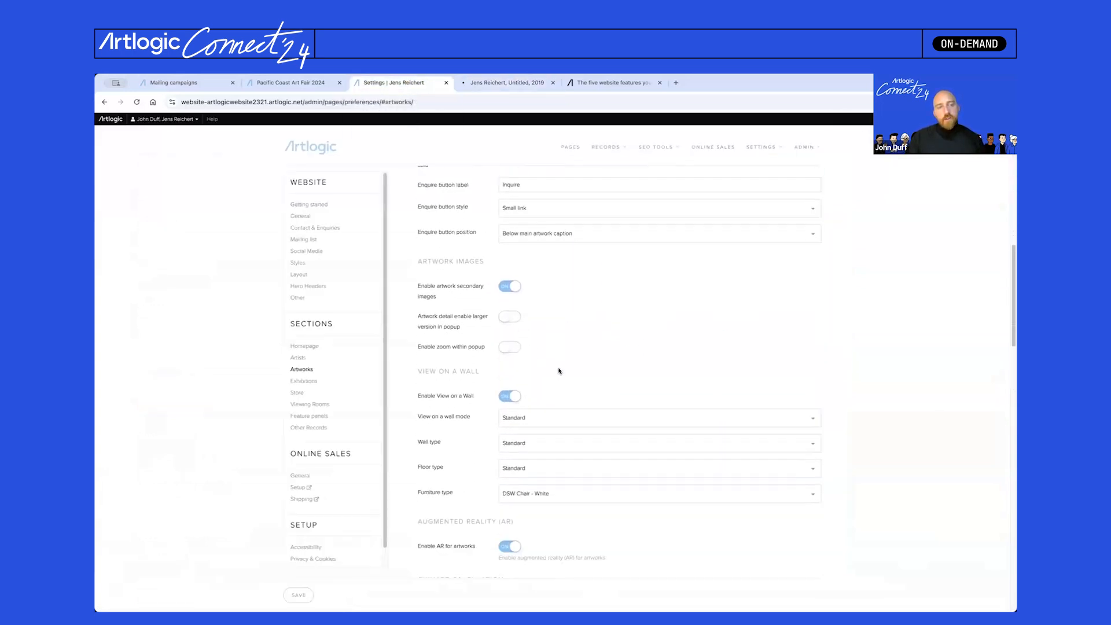
scroll(560, 371, down, 1)
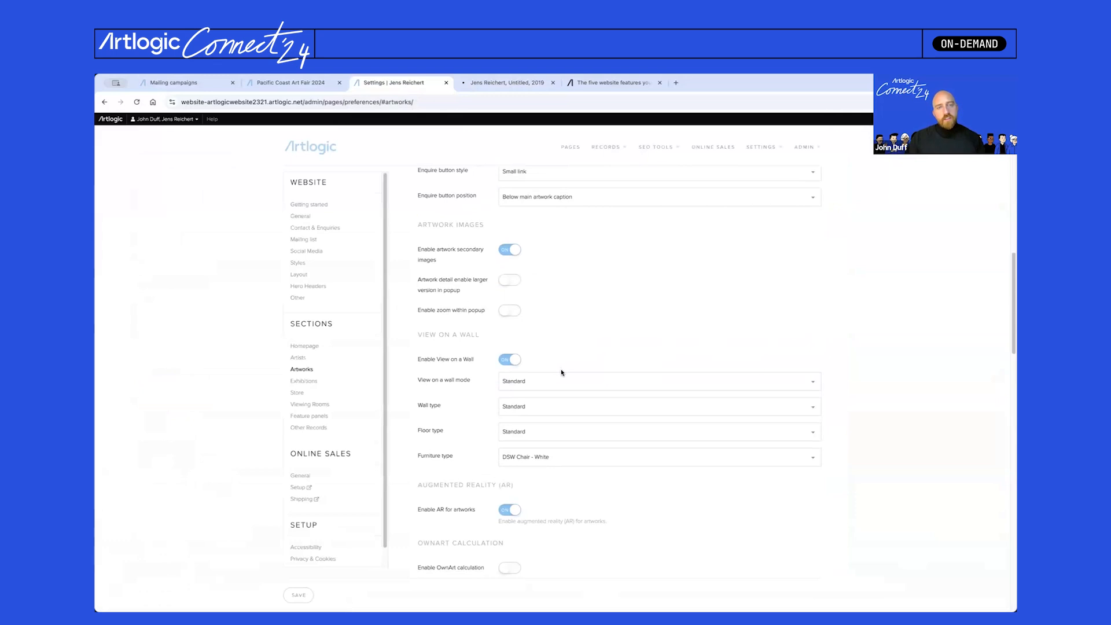
scroll(557, 360, down, 1)
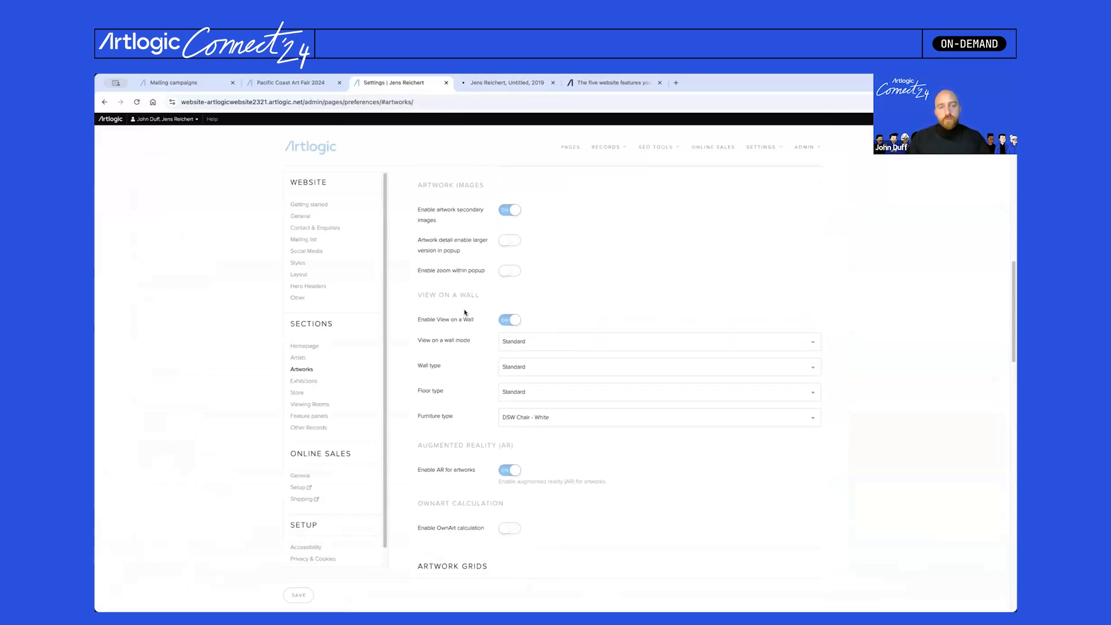
click(558, 347)
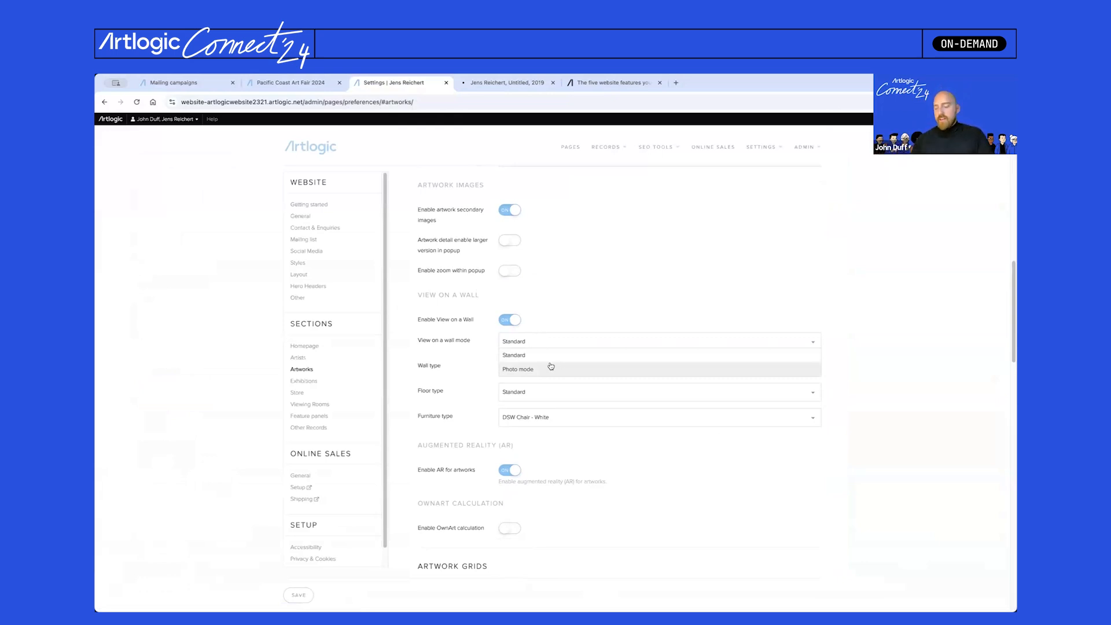
click(592, 291)
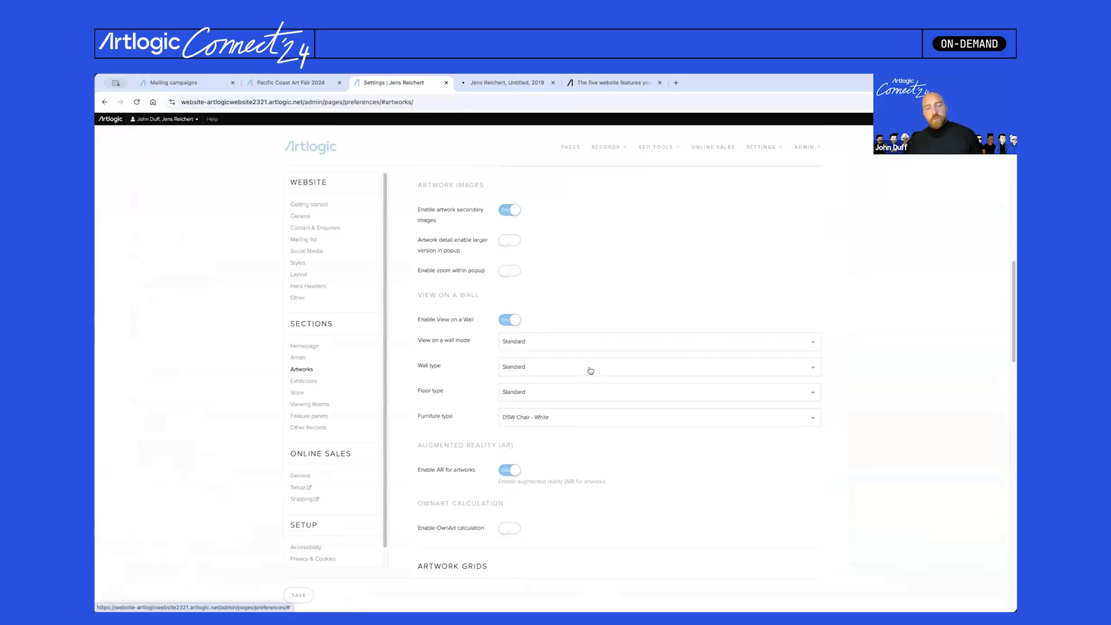
- Set the wall type to Concrete and save the artwork settings
click(549, 368)
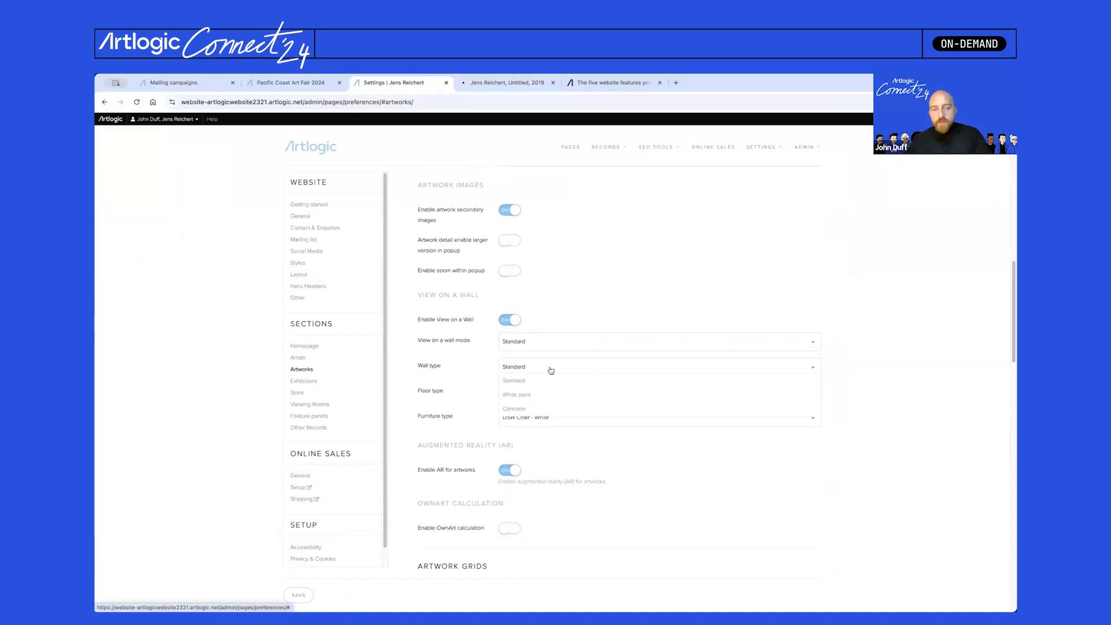
click(533, 409)
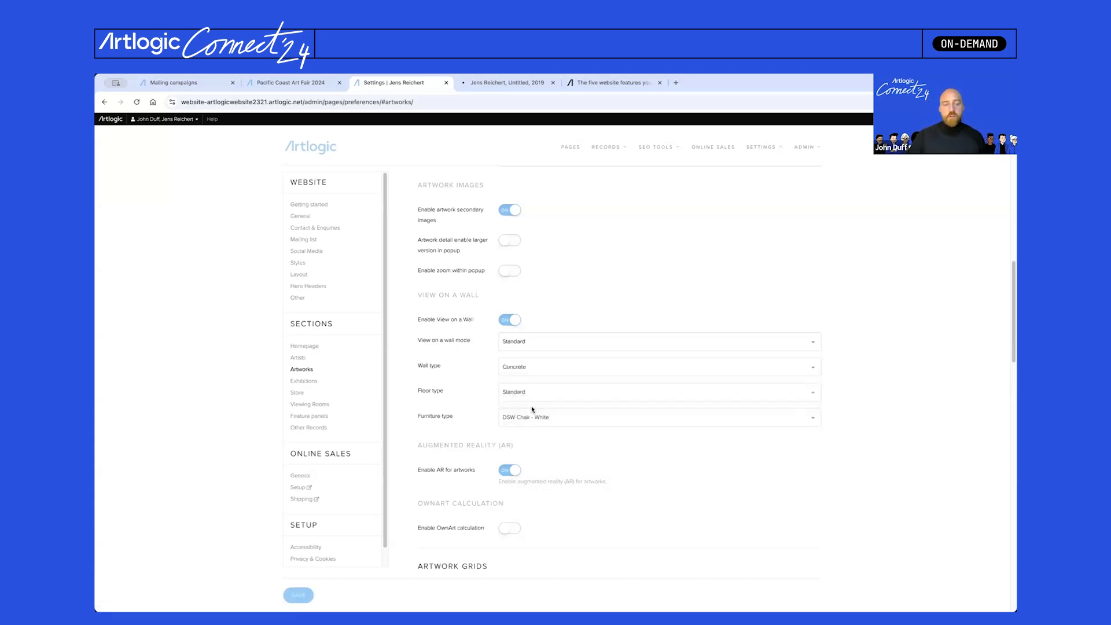
click(302, 598)
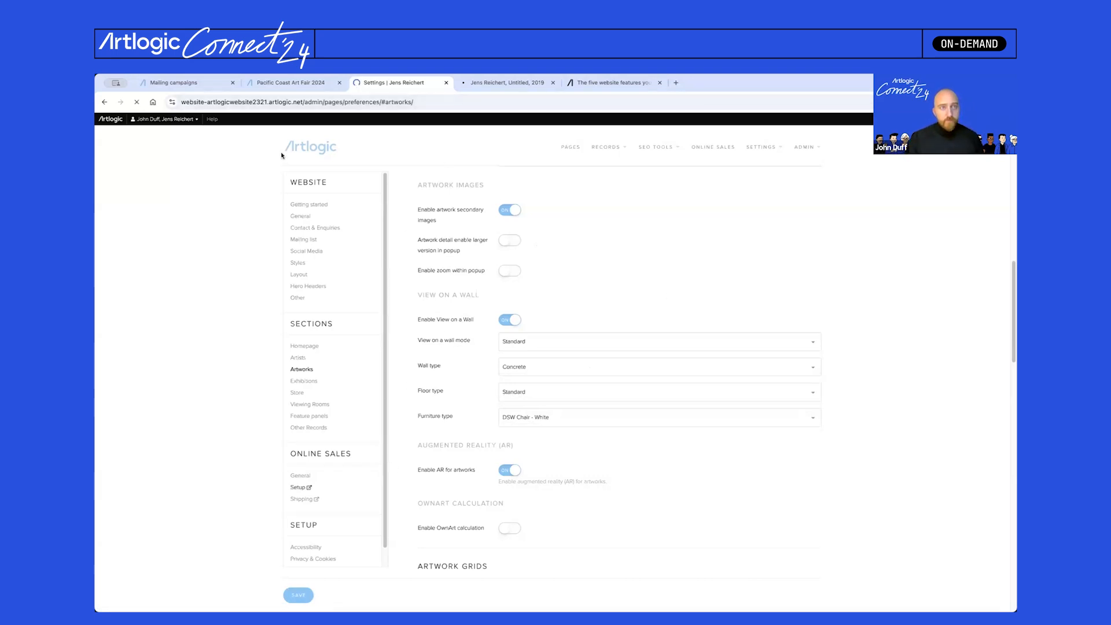
- Preview the artwork hung on the concrete wall, then go back to the artwork settings
click(469, 84)
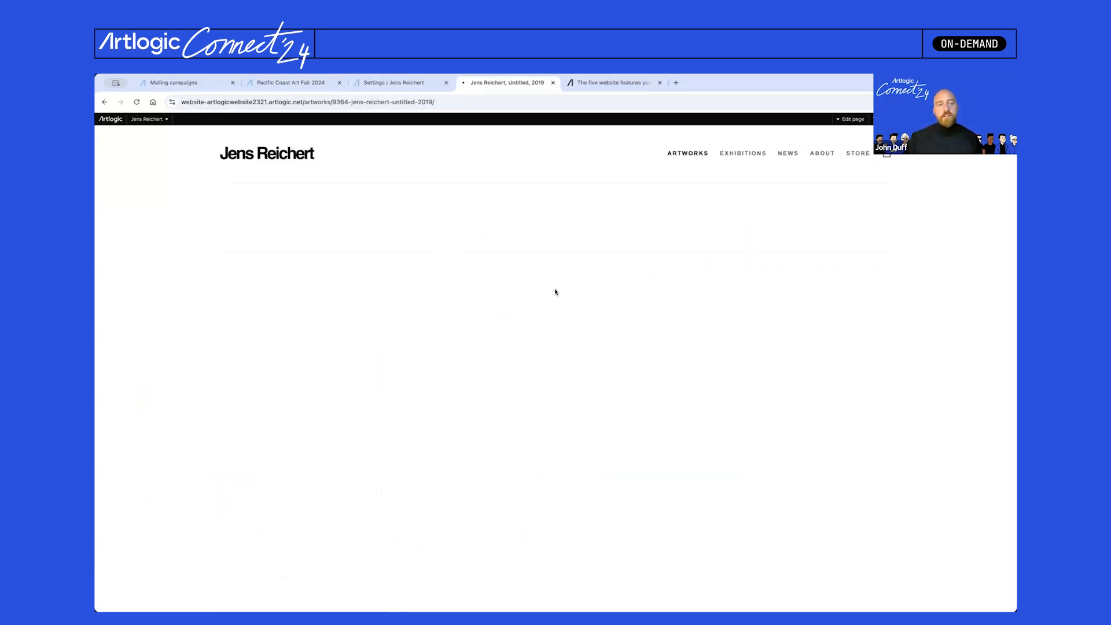
click(208, 475)
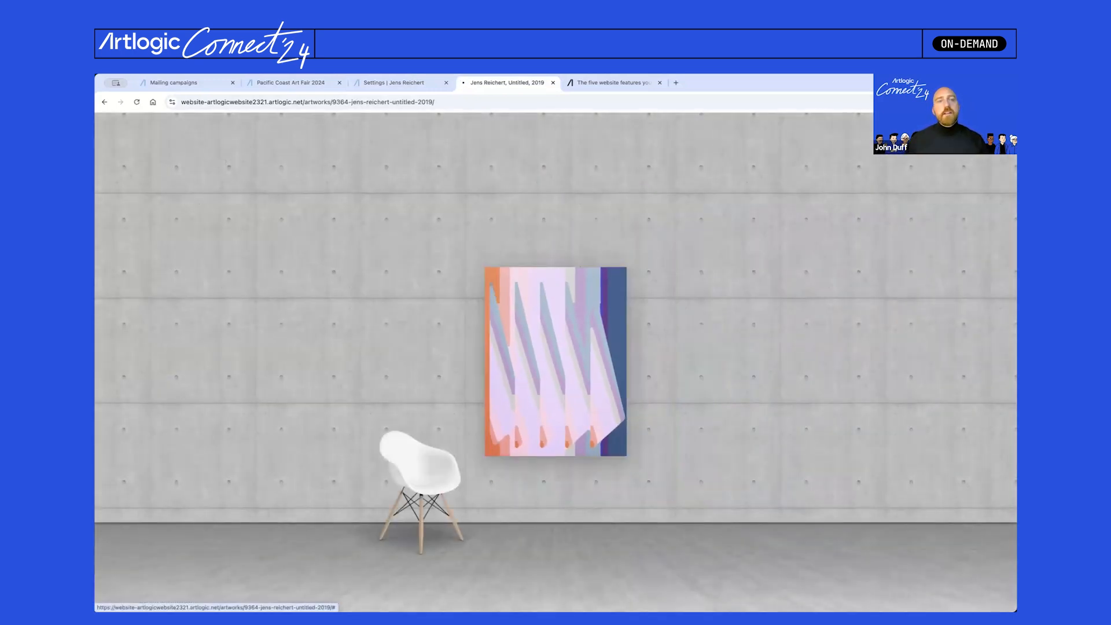
click(394, 83)
- Set the floor type to Dark Wood and furniture to Chesterfield Sofa - Light Grey
scroll(609, 439, down, 15)
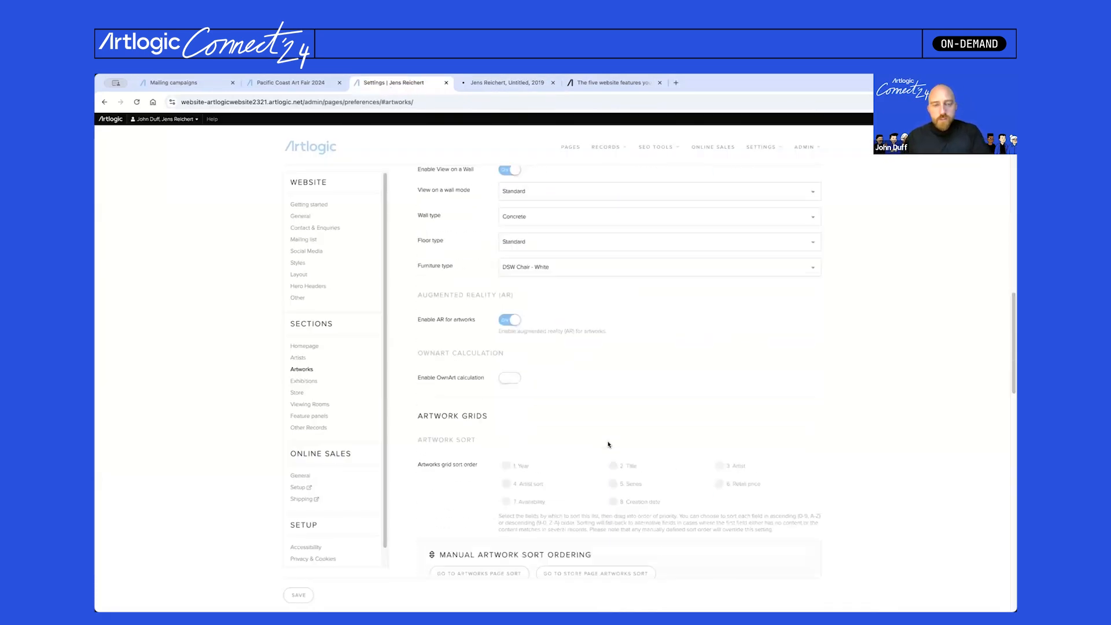
scroll(609, 445, up, 4)
scroll(609, 443, up, 10)
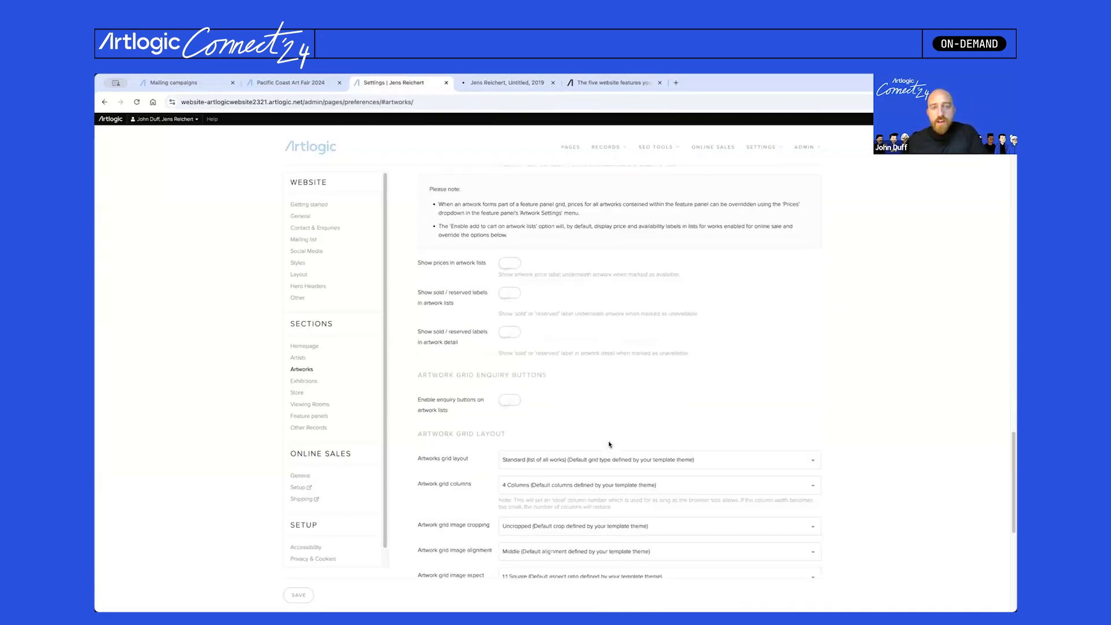
scroll(610, 443, down, 1)
scroll(610, 443, down, 3)
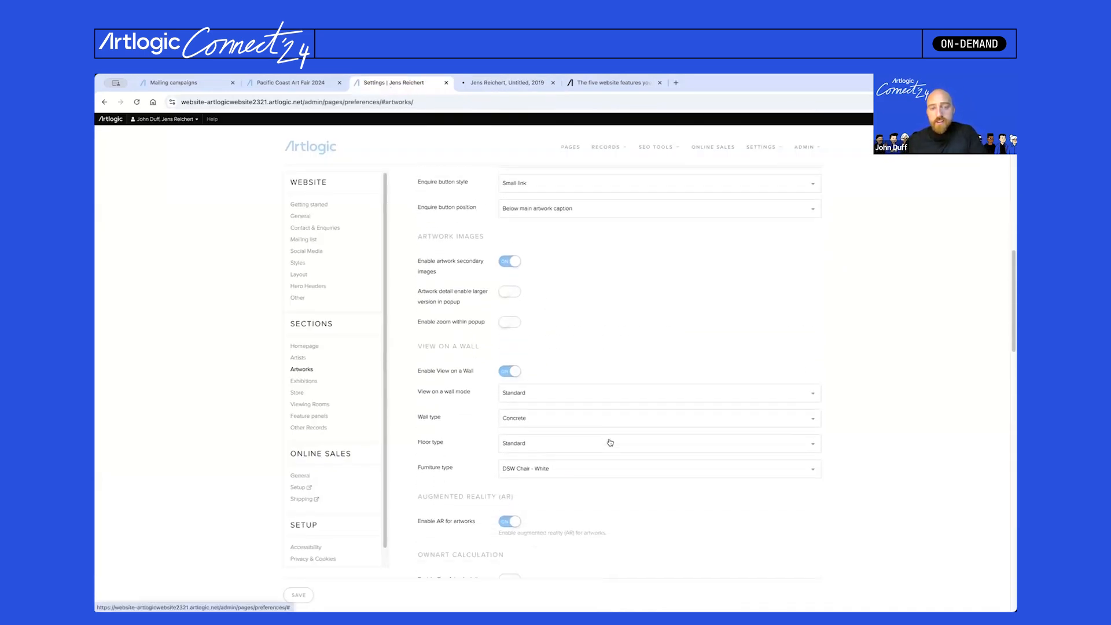
click(600, 416)
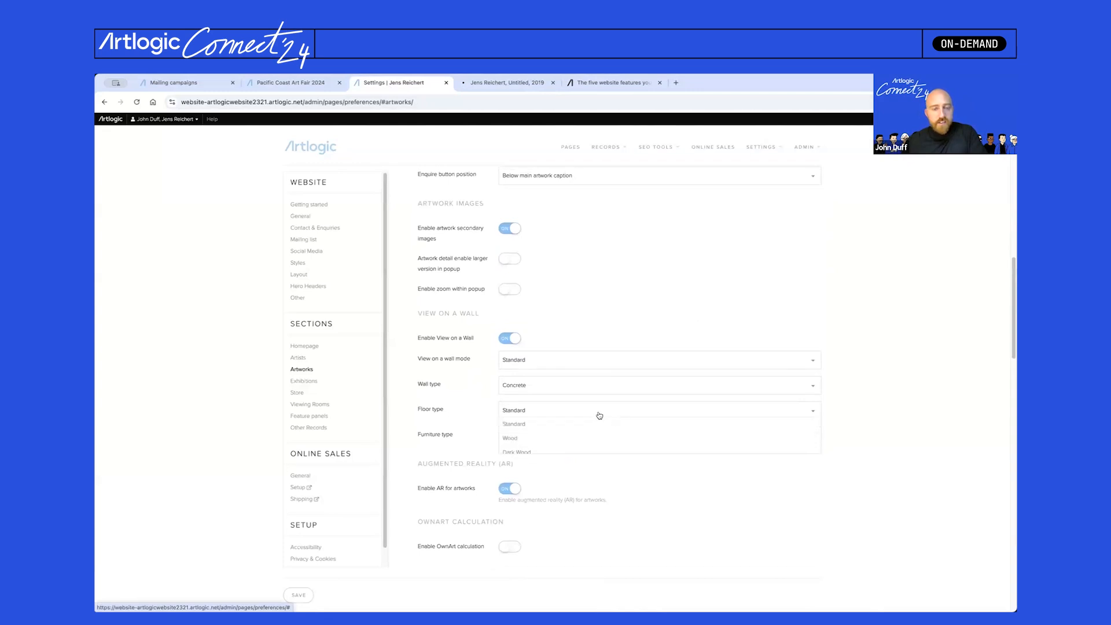
click(600, 452)
click(585, 439)
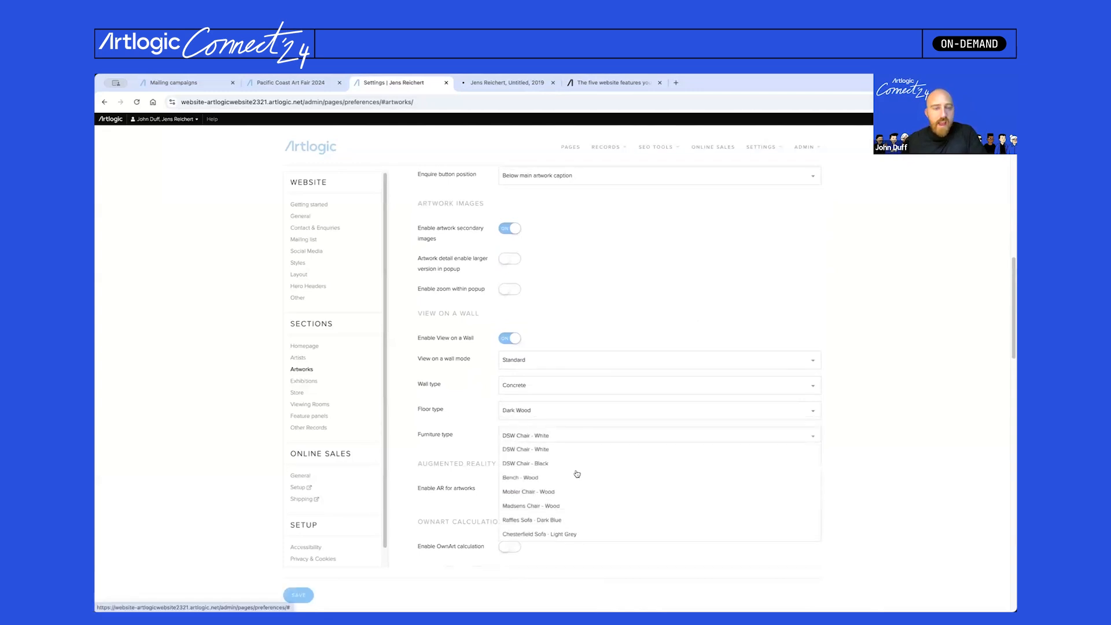
click(590, 534)
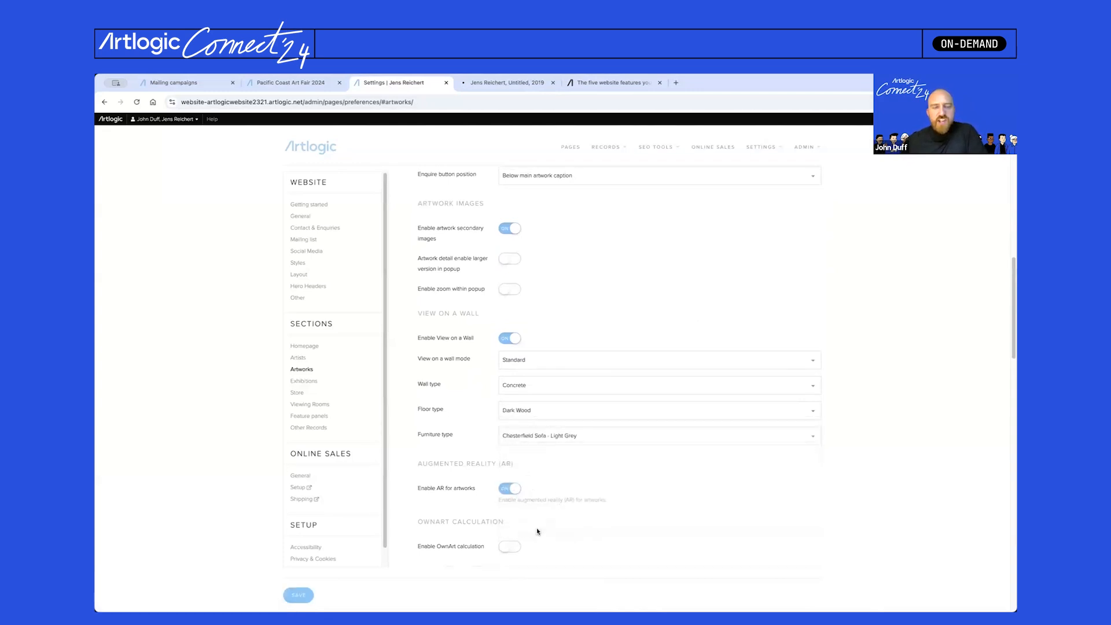
- Change the wall type to Brick - White, then return to the artwork page and close the concrete preview
click(601, 389)
click(610, 440)
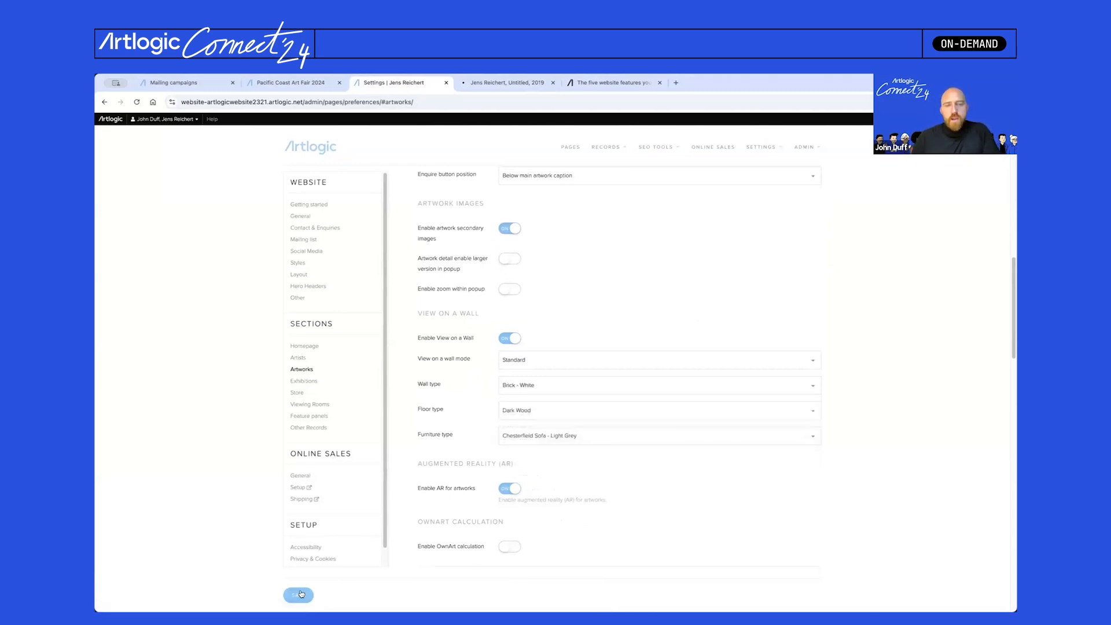
click(531, 86)
click(346, 190)
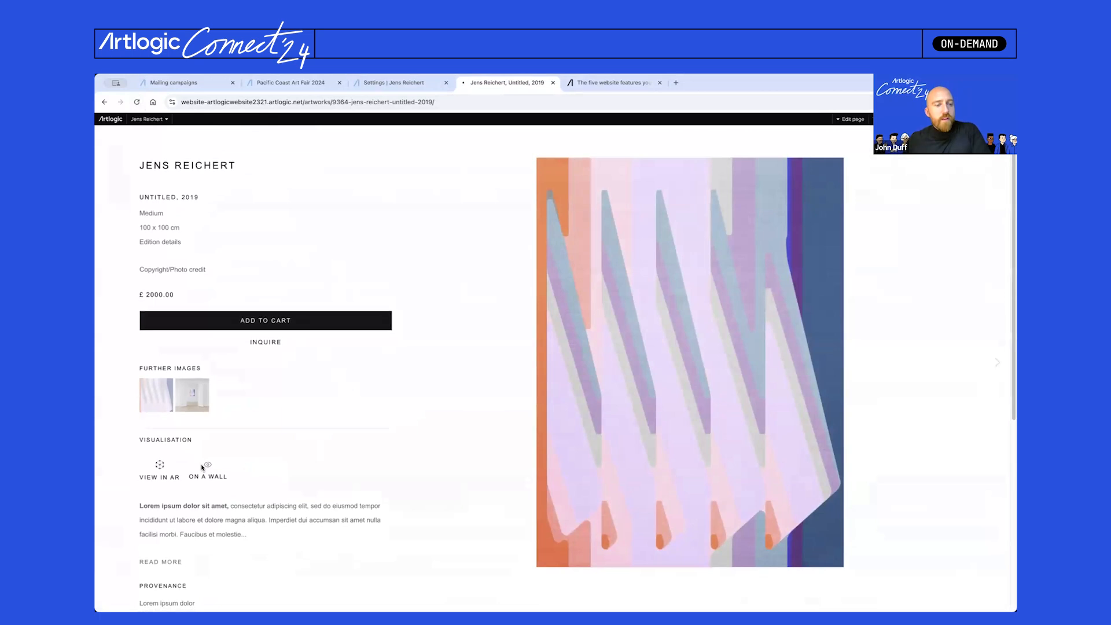
- Preview the artwork on the white brick wall with the grey sofa, then check its AR QR code
click(208, 463)
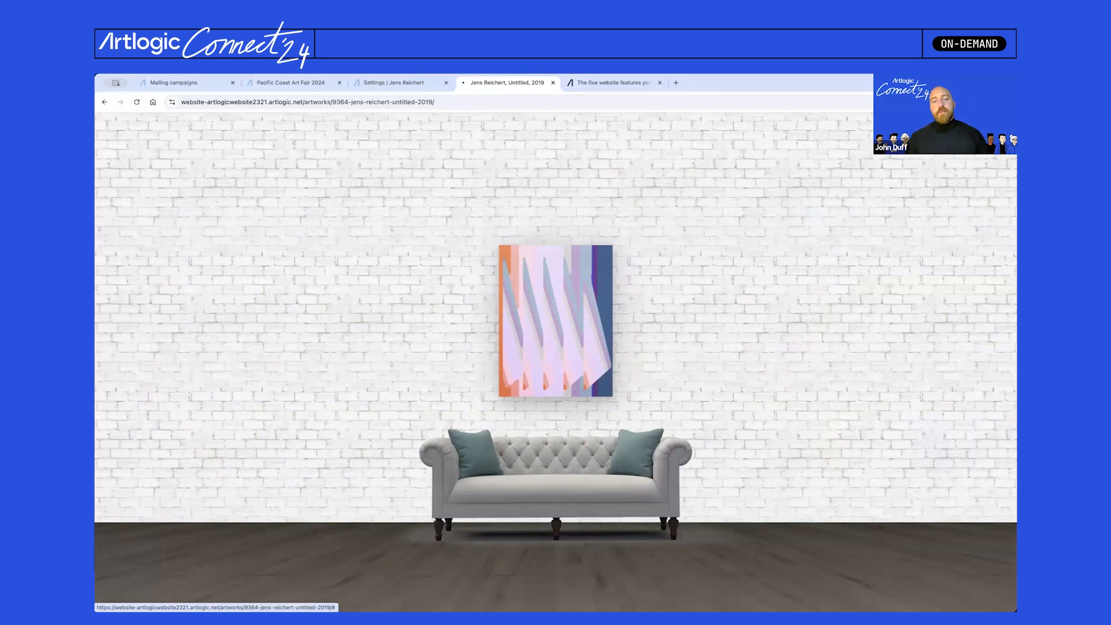
click(999, 130)
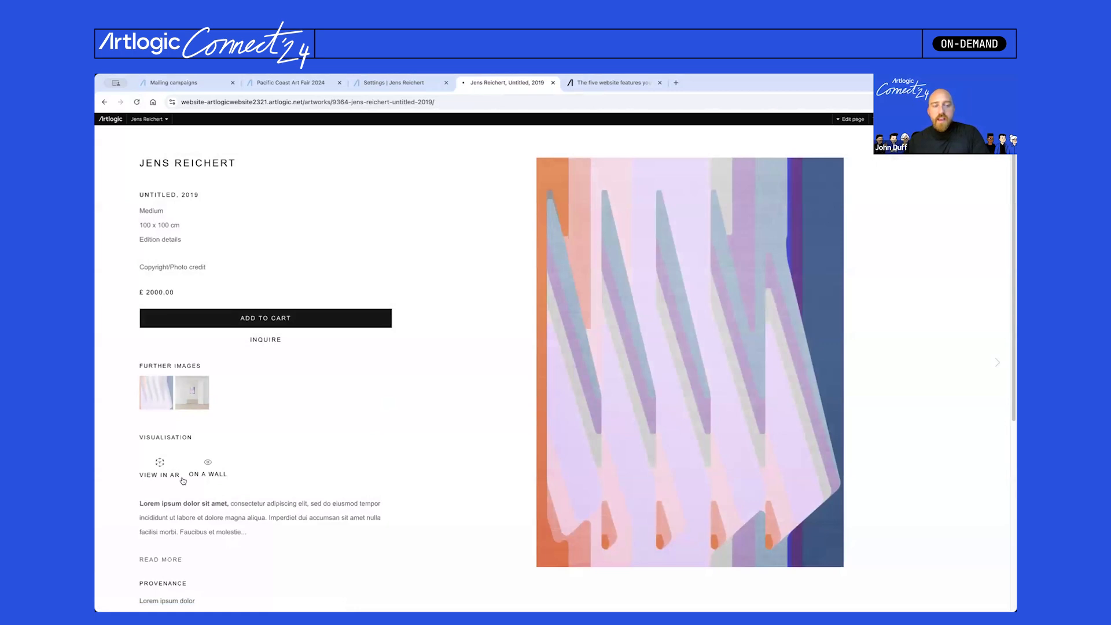
click(160, 475)
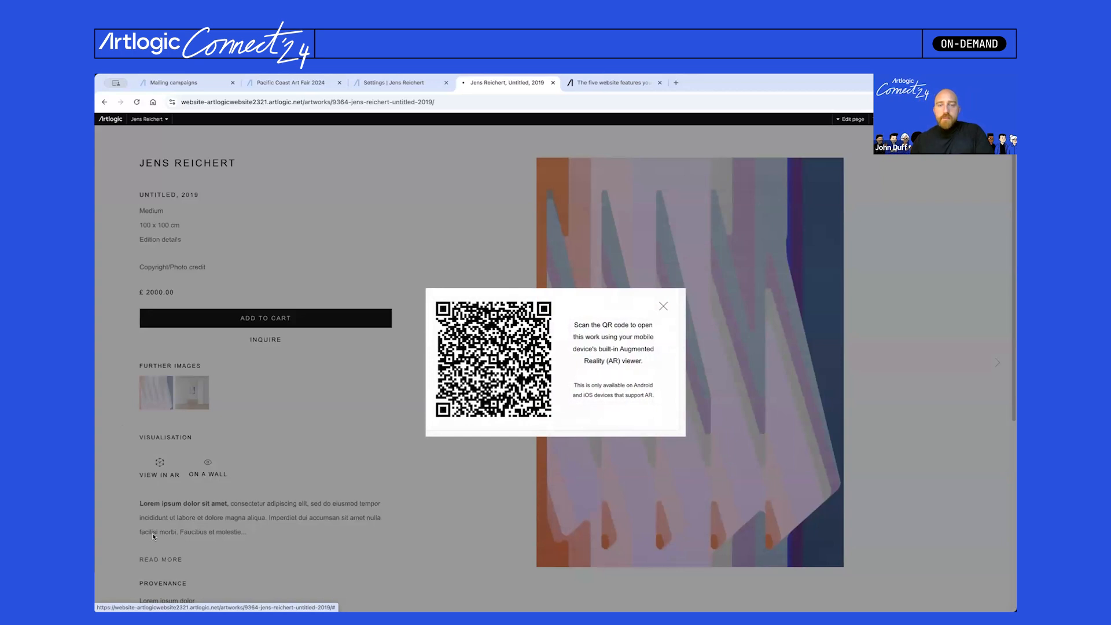
click(663, 311)
- On the five website features blog post, close the chat box and scroll to View on a Wall – Photo Mode
click(614, 87)
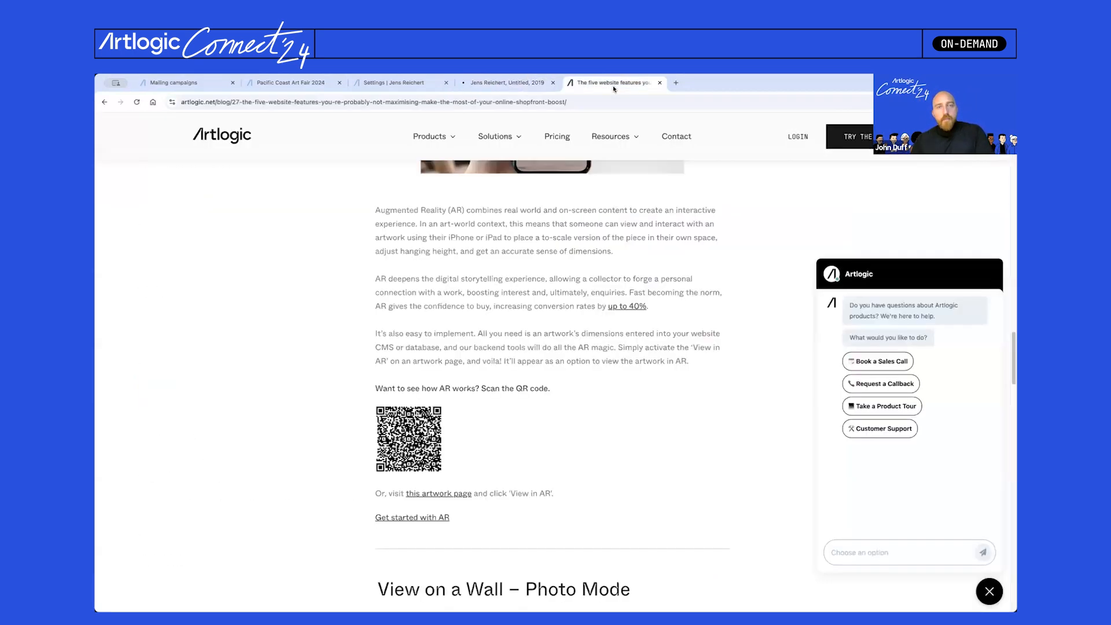
scroll(542, 350, up, 15)
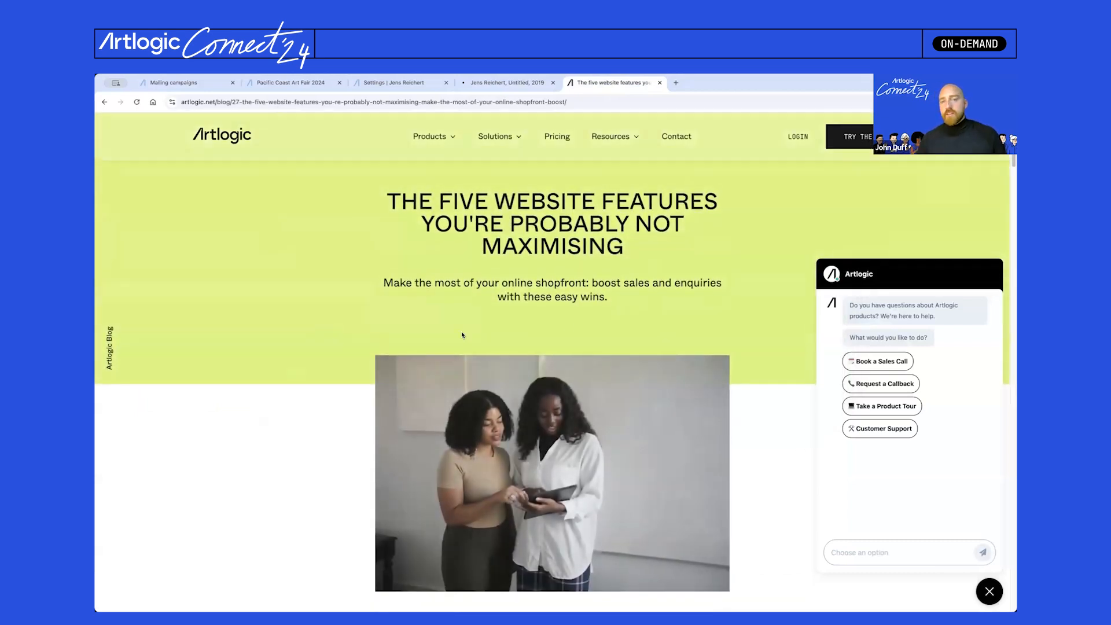
click(989, 591)
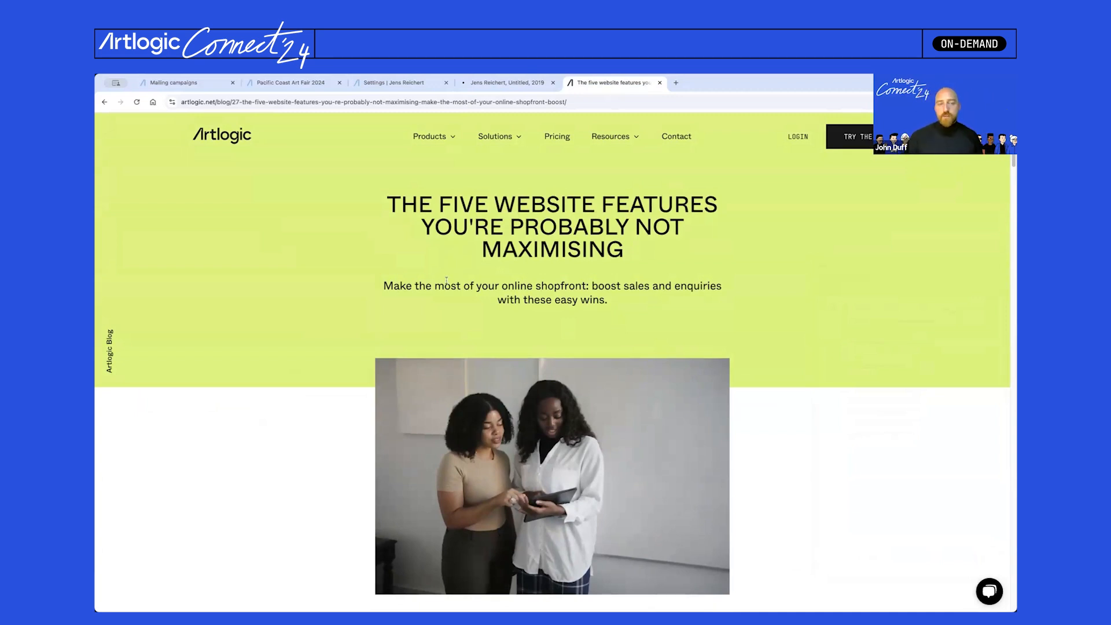
scroll(446, 280, down, 15)
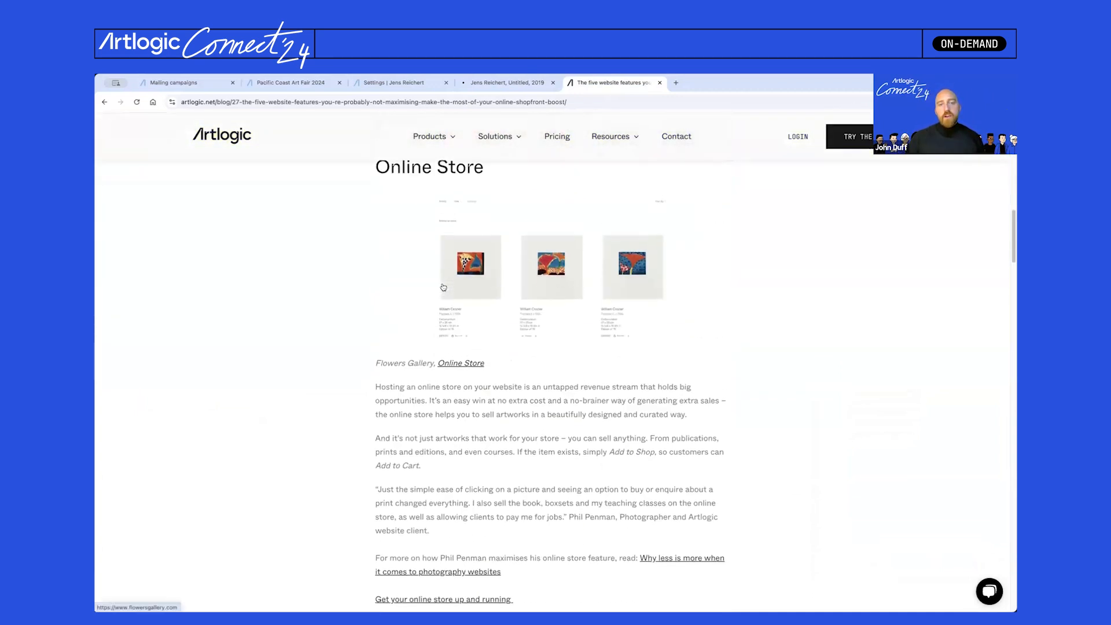
scroll(443, 287, down, 7)
scroll(441, 284, down, 8)
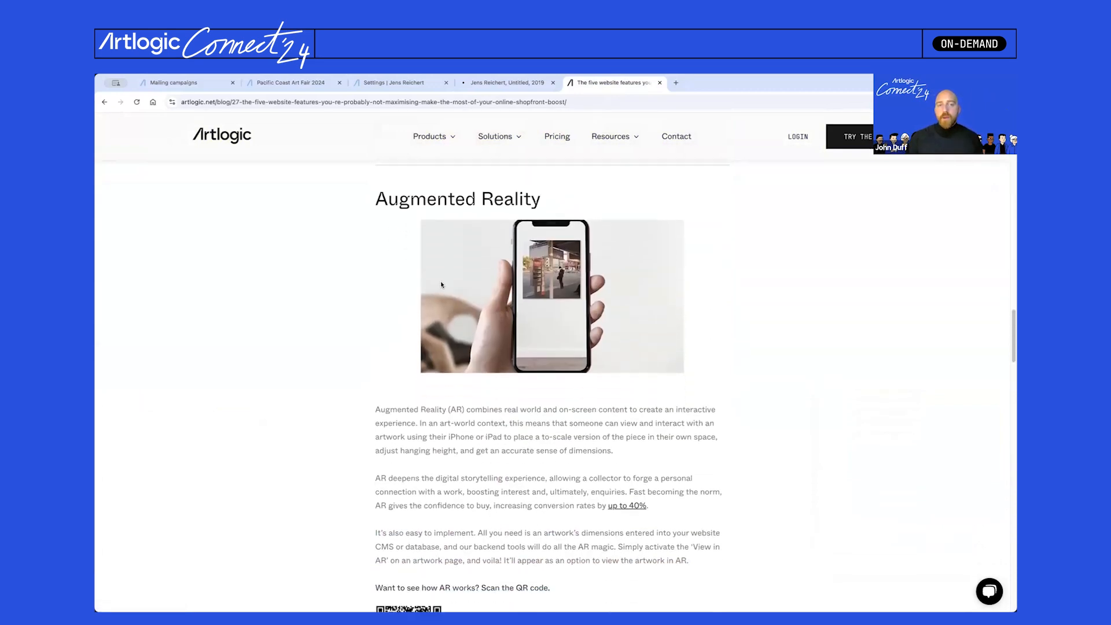
scroll(442, 283, down, 4)
scroll(443, 283, down, 6)
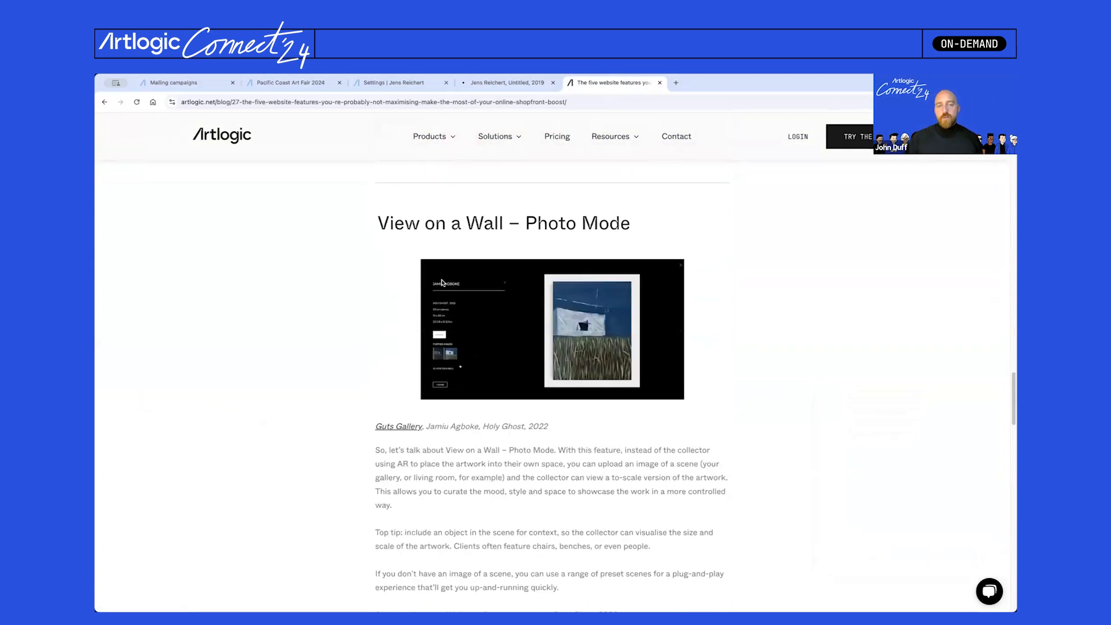
scroll(442, 283, down, 1)
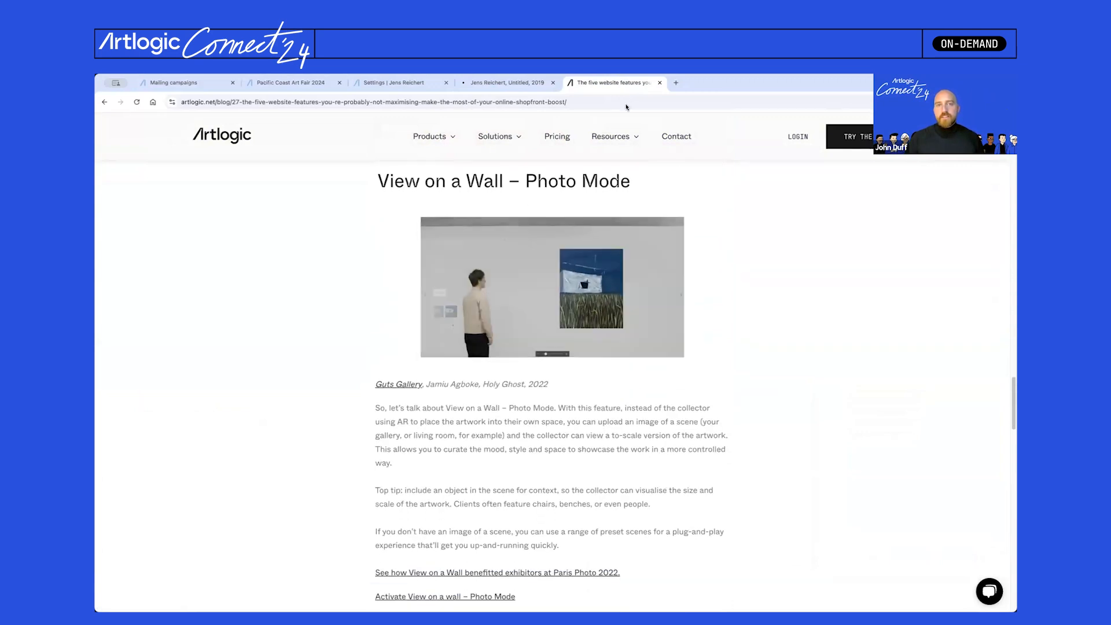